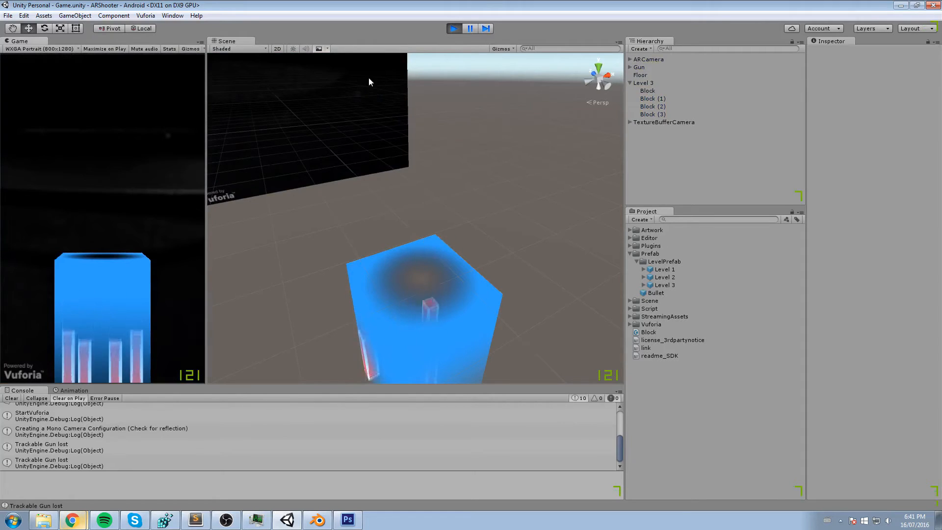
# - Stop the running scene and add a Box Collider to the blue Floor object
pyautogui.click(456, 28)
pyautogui.click(431, 296)
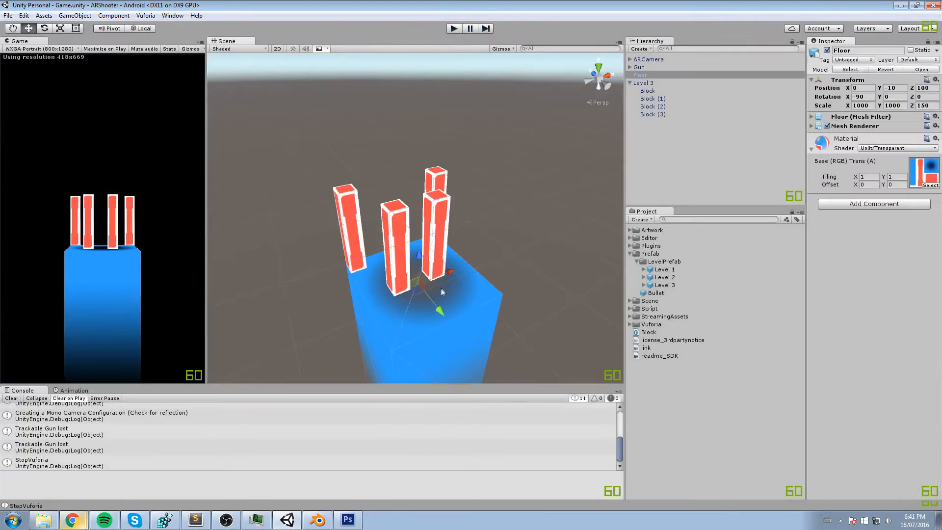
pyautogui.click(860, 203)
pyautogui.write('box')
pyautogui.press('Return')
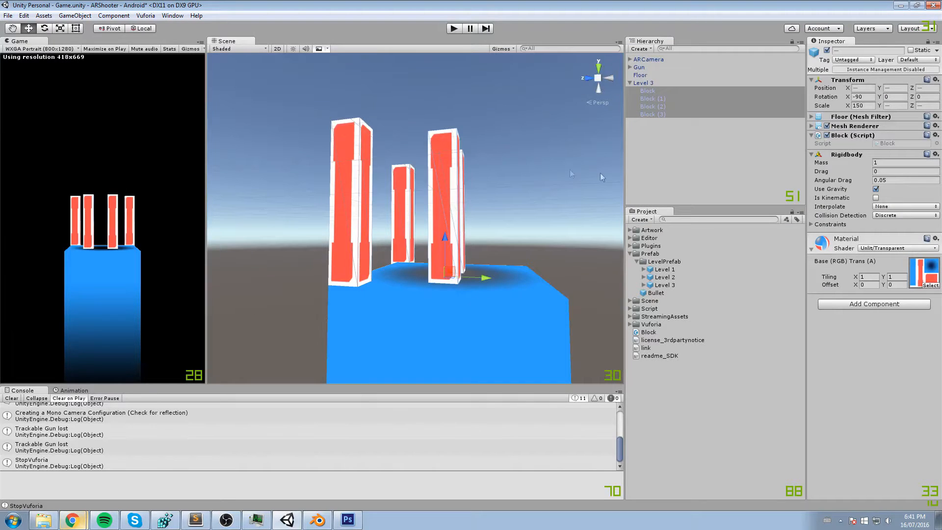
# - Select all four Block objects under Level 3 and add a Box Collider to them
pyautogui.keyDown('alt'); pyautogui.moveTo(600, 173); pyautogui.dragTo(538, 77); pyautogui.keyUp('alt')
pyautogui.click(847, 305)
pyautogui.press('Return')
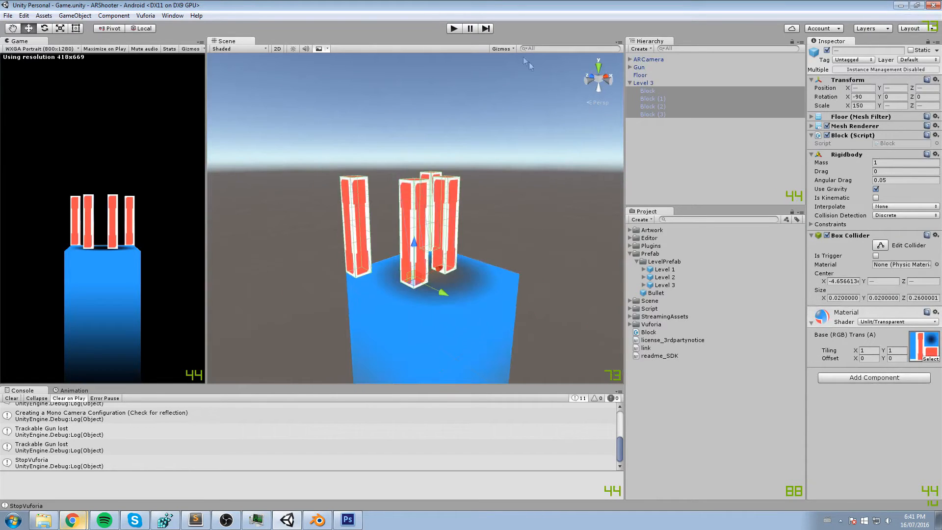
# - Play and stop the scene to test how the blocks rest on the floor with the colliders
pyautogui.click(451, 28)
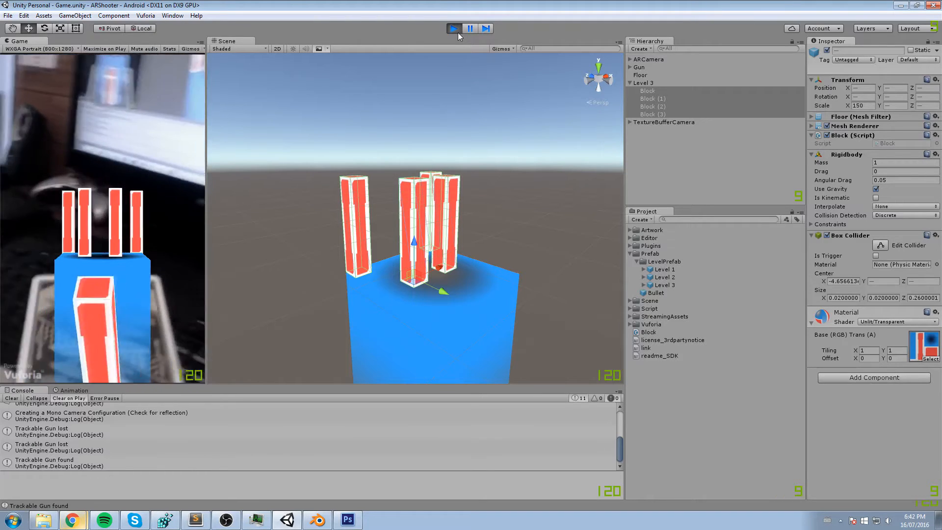
pyautogui.click(458, 33)
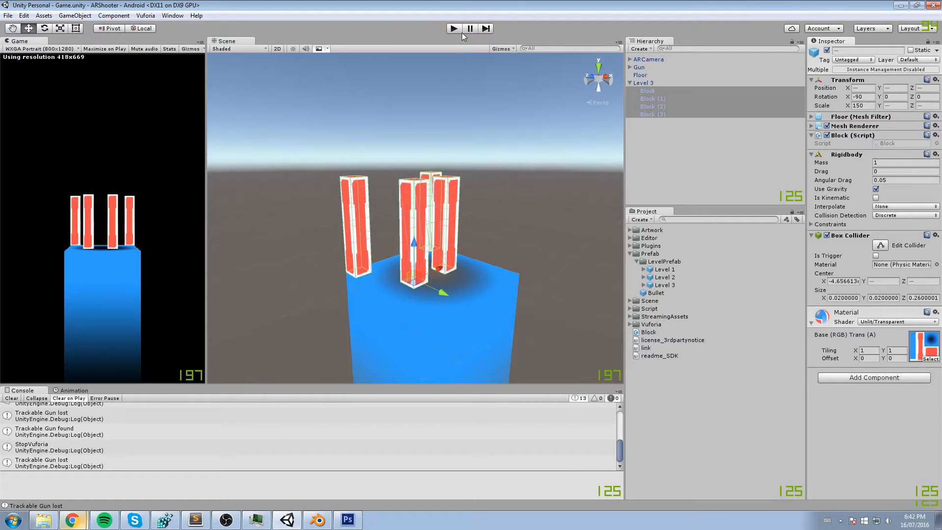
pyautogui.click(458, 28)
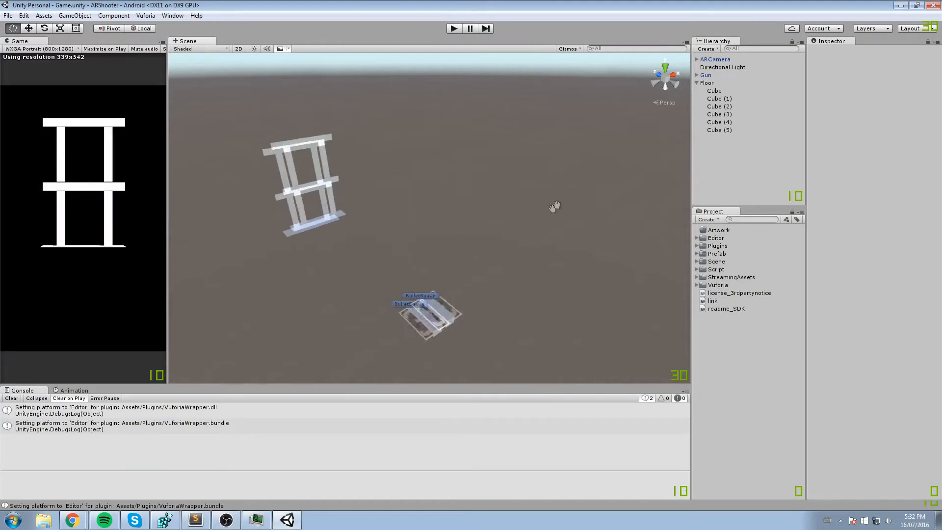
# - Switch to Blender by launching it from the system's program search, and dismiss its splash screen
pyautogui.moveTo(555, 206); pyautogui.dragTo(439, 208, button='right')
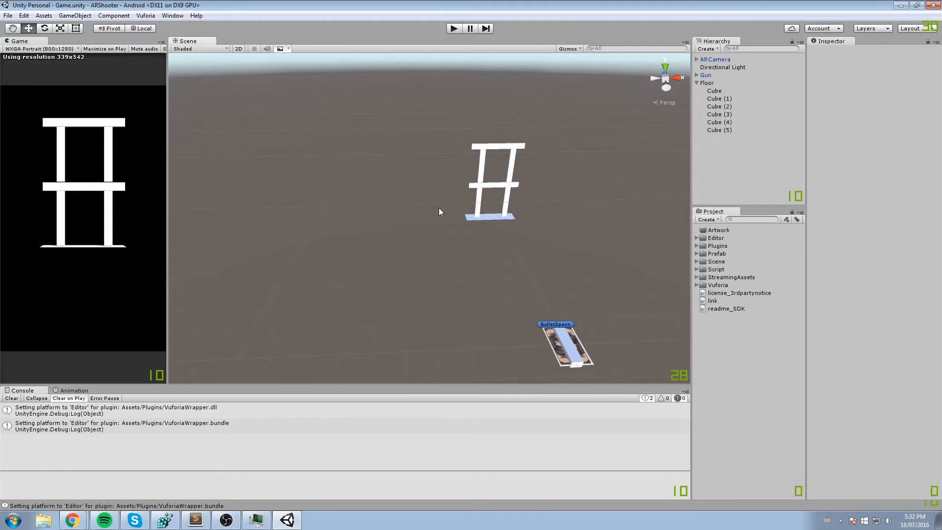
pyautogui.press('super')
pyautogui.write('blender')
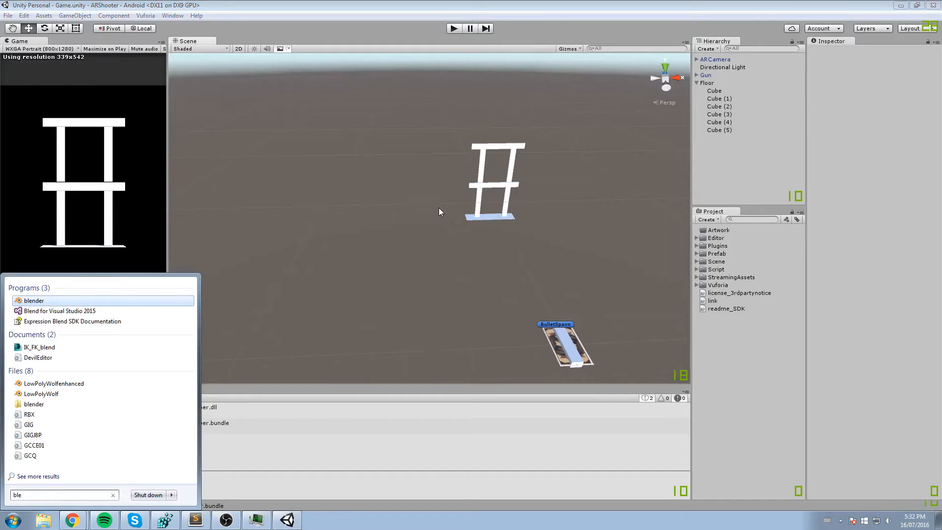
pyautogui.press('Return')
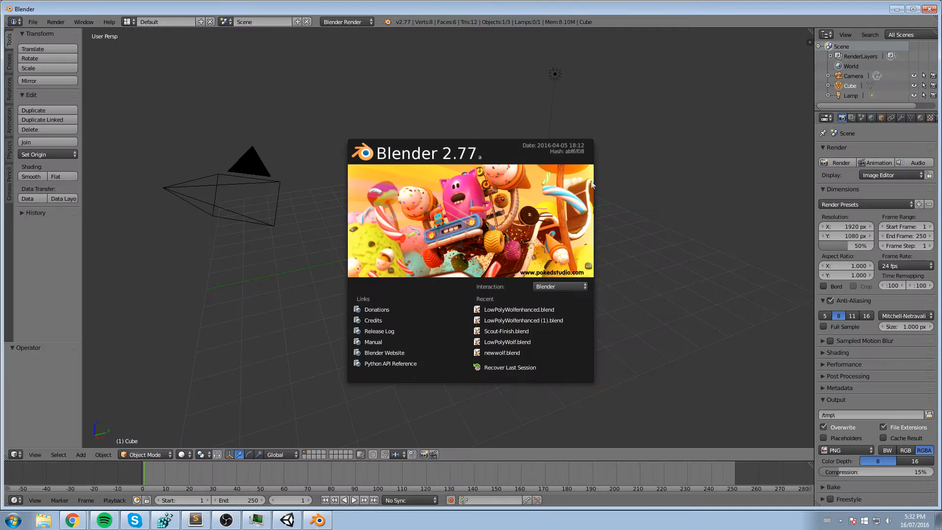
pyautogui.click(620, 132)
# - Delete the lamp and the camera from the default scene, leaving only the cube
pyautogui.scroll(3, 484, 213)
pyautogui.scroll(-5, 511, 197)
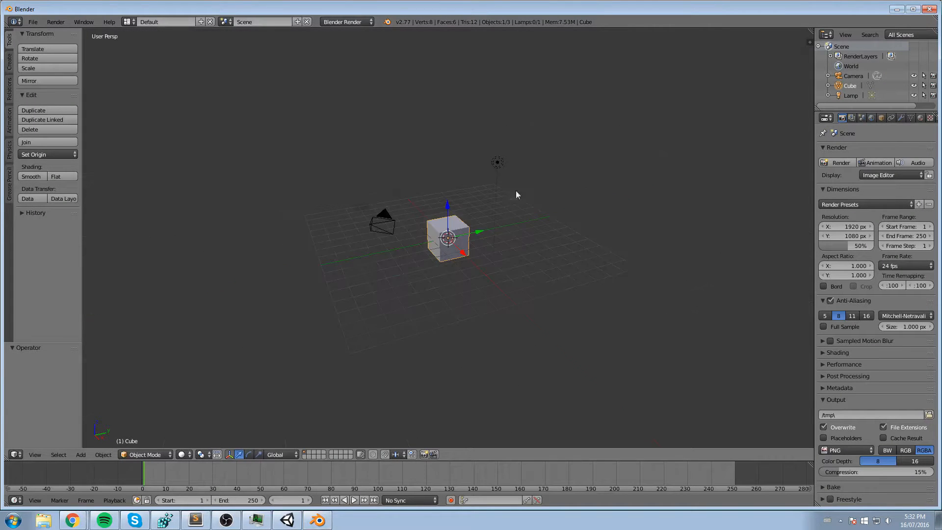
pyautogui.moveTo(520, 167); pyautogui.dragTo(474, 189, button='middle')
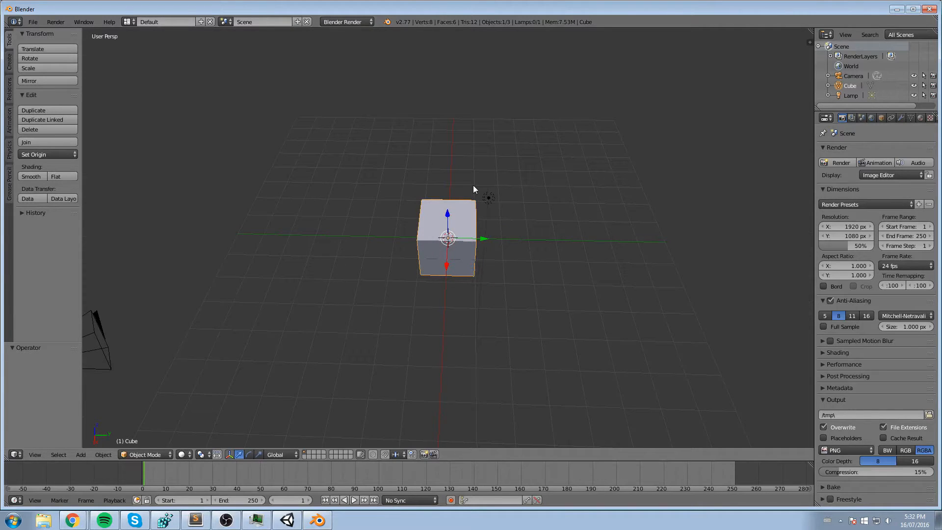
pyautogui.moveTo(473, 185); pyautogui.dragTo(633, 224, button='middle')
pyautogui.rightClick(592, 138)
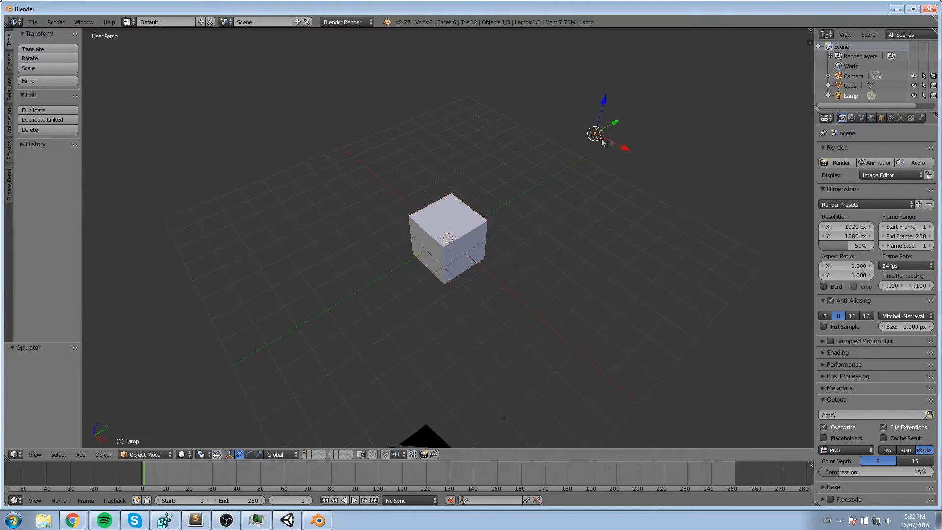
pyautogui.moveTo(592, 139); pyautogui.dragTo(572, 143, button='middle')
pyautogui.press('x')
pyautogui.click(551, 143)
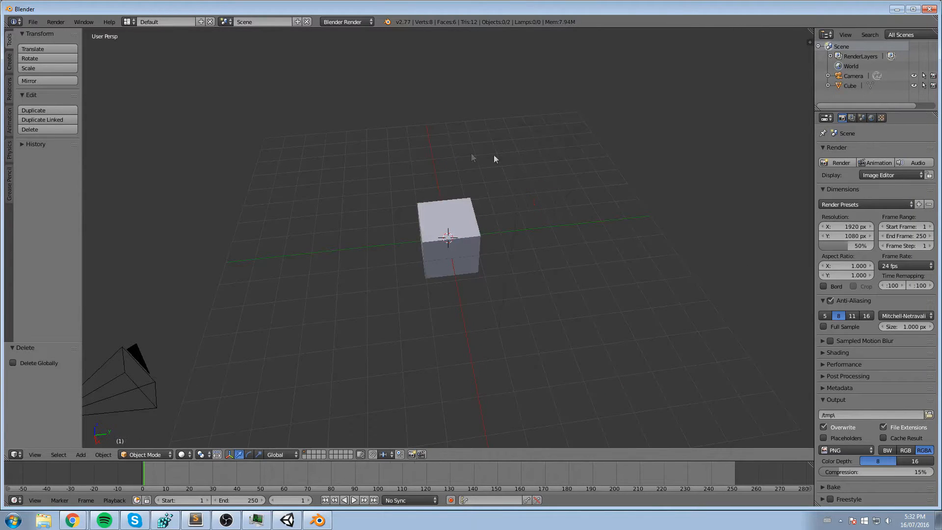
pyautogui.rightClick(133, 373)
pyautogui.press('x')
pyautogui.click(131, 373)
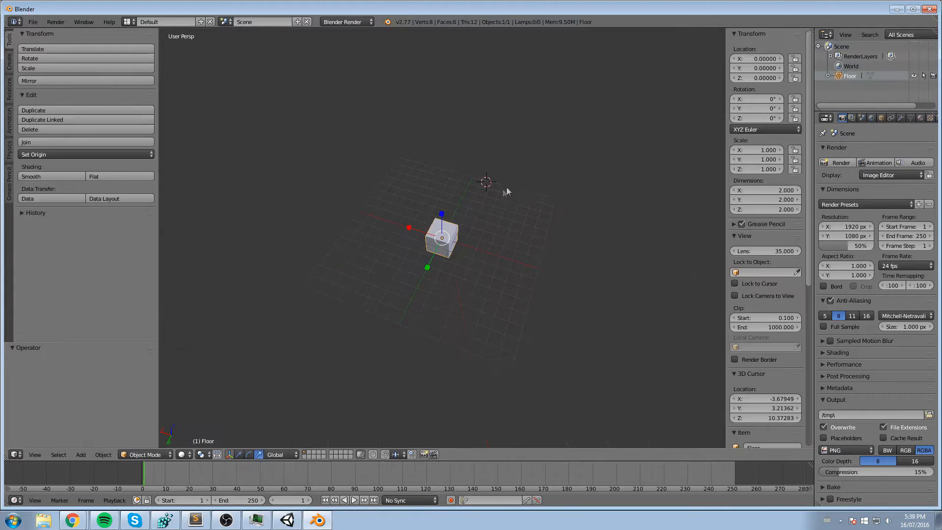
# - Set the X and Y dimensions of the Floor cube to 10
pyautogui.moveTo(506, 188); pyautogui.dragTo(505, 192, button='middle')
pyautogui.scroll(4, 505, 192)
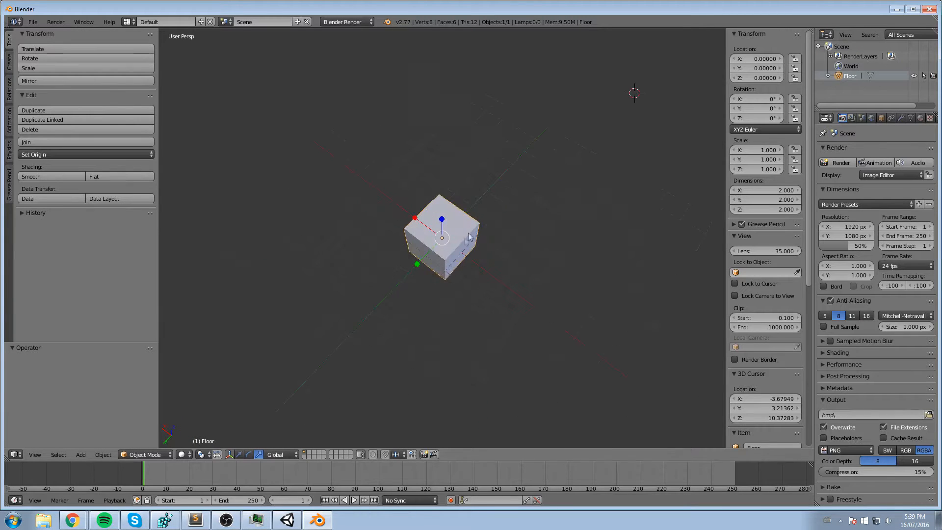
pyautogui.moveTo(571, 223); pyautogui.dragTo(569, 219, button='middle')
pyautogui.moveTo(592, 264); pyautogui.dragTo(596, 263, button='middle')
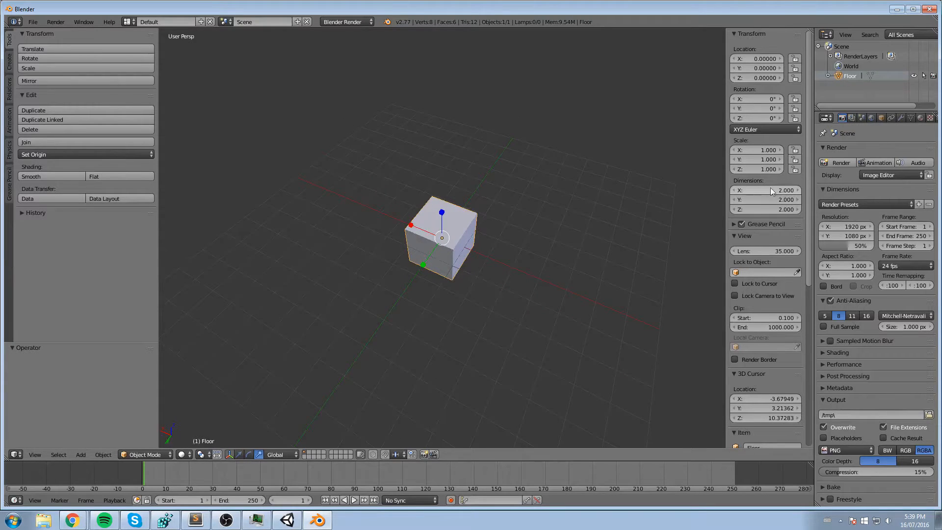
pyautogui.write('10')
pyautogui.press('Return')
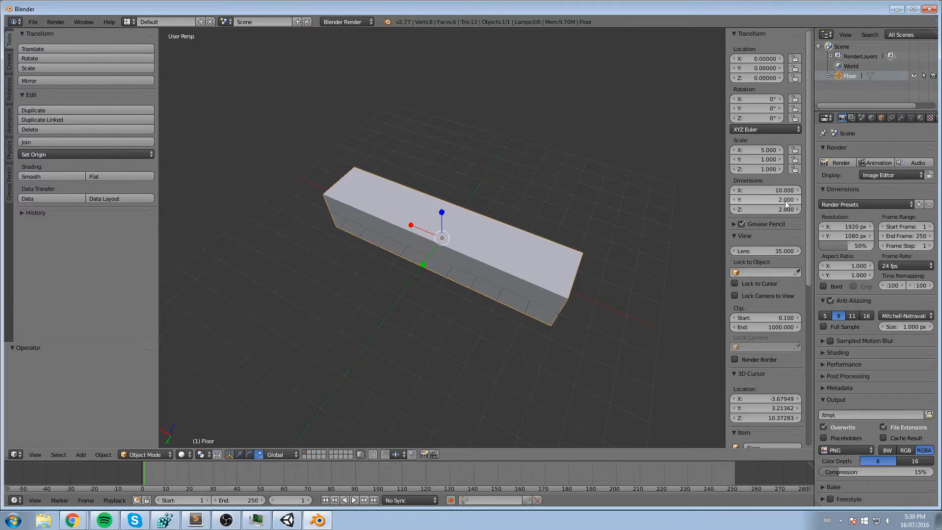
pyautogui.click(753, 198)
pyautogui.write('10')
pyautogui.press('Return')
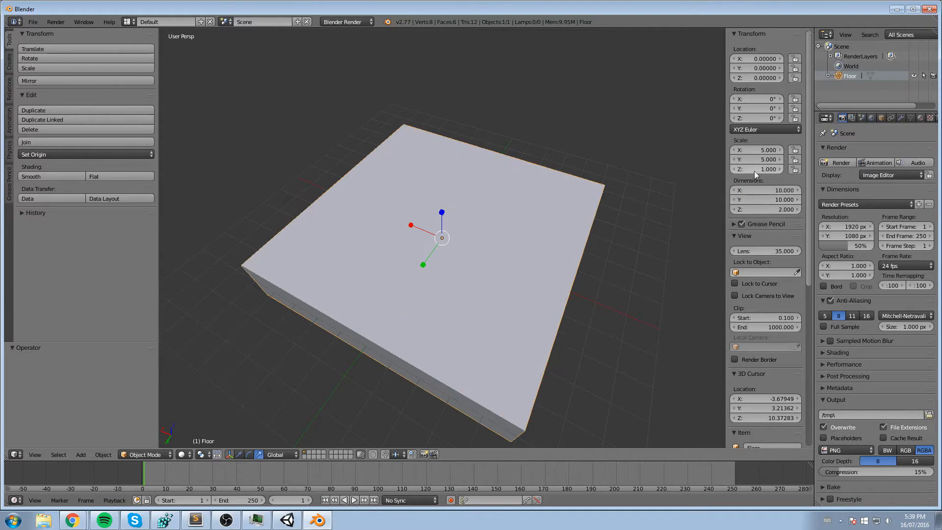
# - Put the Floor object into Edit Mode
pyautogui.scroll(-3, 527, 211)
pyautogui.moveTo(527, 211); pyautogui.dragTo(469, 234, button='middle')
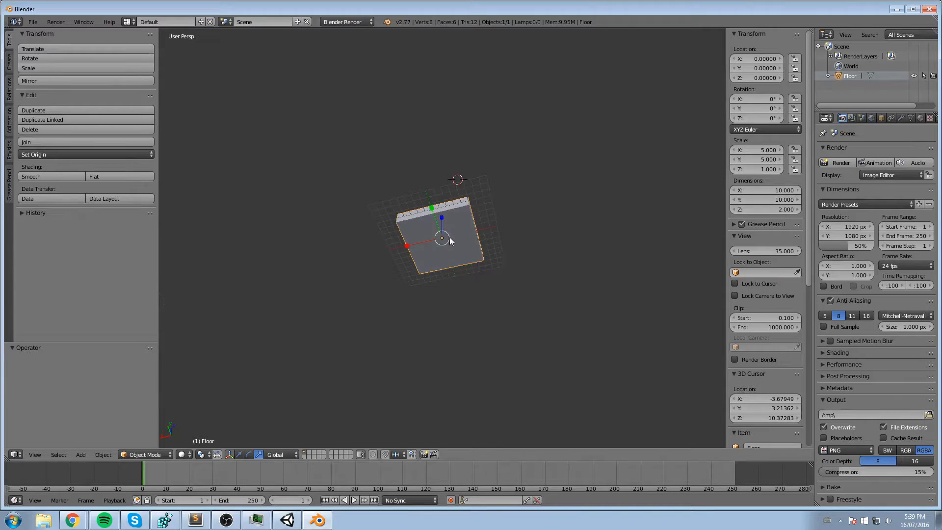
pyautogui.moveTo(489, 186); pyautogui.dragTo(380, 369, button='middle')
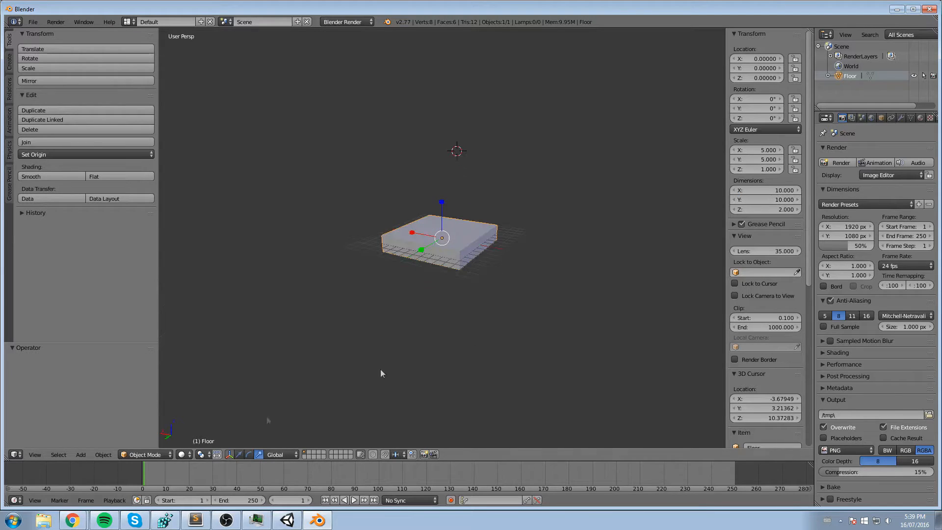
pyautogui.click(142, 455)
pyautogui.click(143, 433)
pyautogui.moveTo(346, 399); pyautogui.dragTo(364, 326, button='middle')
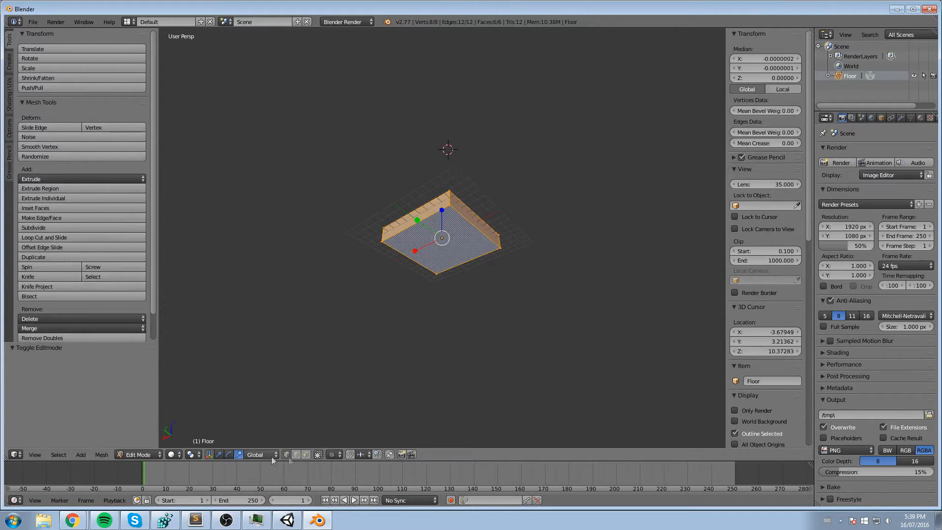
# - Select the Floor's bottom face in face selection mode and set its median Z to -25 to form a tall block
pyautogui.click(585, 306)
pyautogui.rightClick(456, 245)
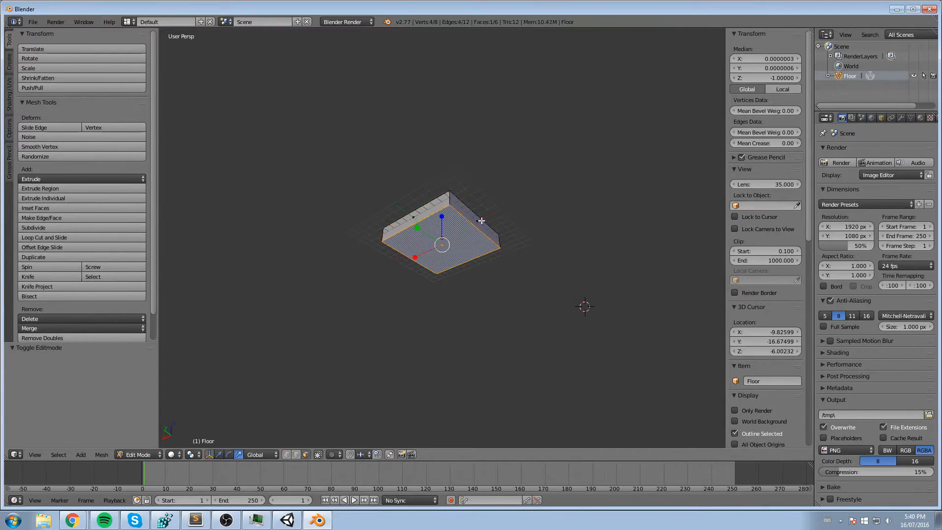
pyautogui.moveTo(482, 221); pyautogui.dragTo(493, 263, button='middle')
pyautogui.moveTo(536, 167); pyautogui.dragTo(538, 201, button='middle')
pyautogui.moveTo(760, 80); pyautogui.dragTo(778, 80)
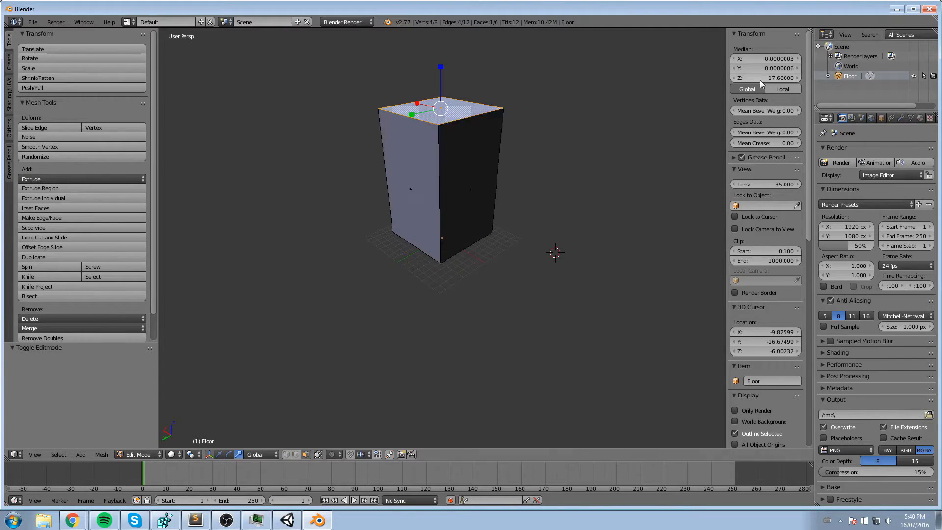
pyautogui.click(760, 80)
pyautogui.write('-25')
pyautogui.press('Return')
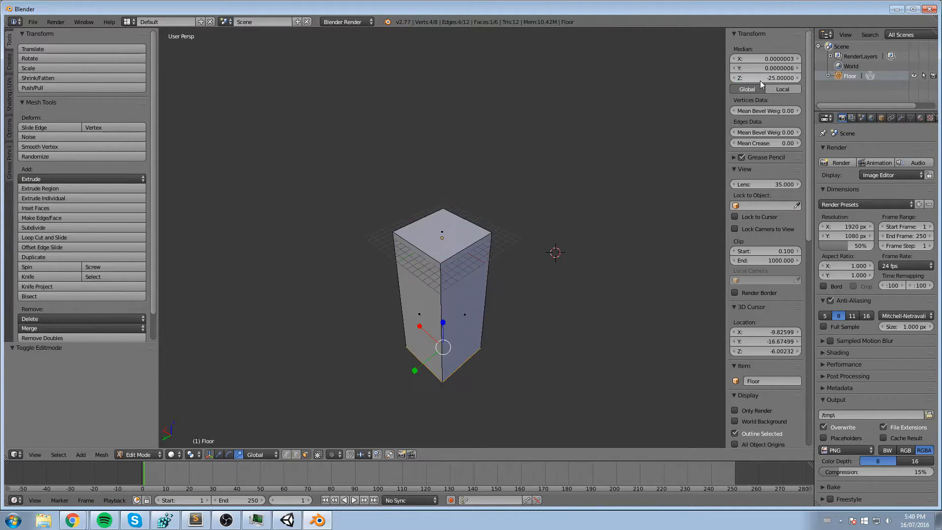
# - Delete the bottom face of the Floor block so its underside is open
pyautogui.moveTo(599, 204); pyautogui.dragTo(497, 198, button='middle')
pyautogui.press('x')
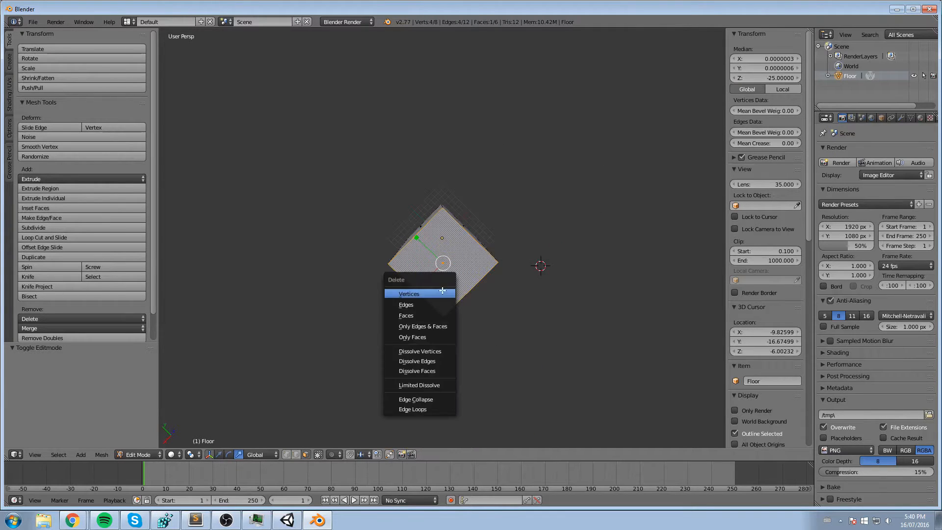
pyautogui.click(421, 317)
pyautogui.moveTo(490, 245)
pyautogui.mouseDown(button='middle')
pyautogui.moveTo(567, 149)
pyautogui.moveTo(492, 229)
pyautogui.mouseUp(button='middle')
pyautogui.moveTo(470, 260); pyautogui.dragTo(540, 200, button='middle')
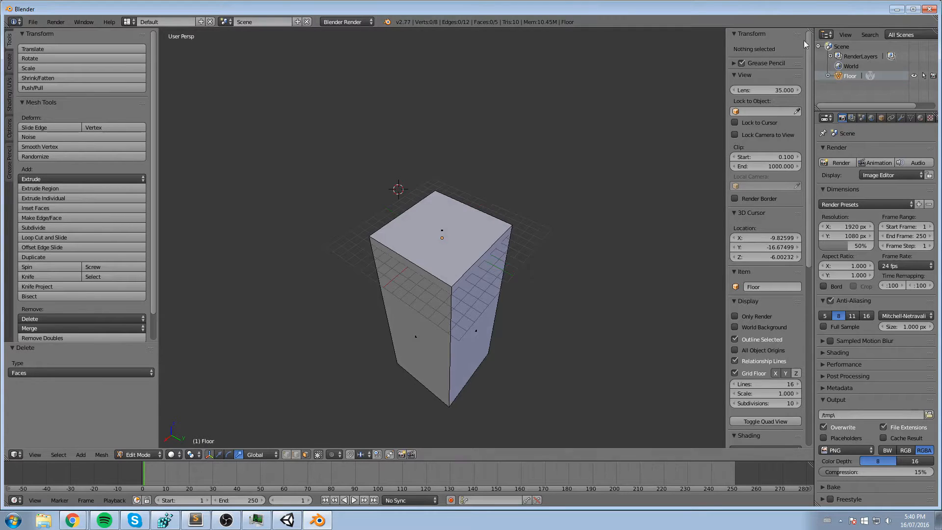
# - Split the 3D view into two side-by-side areas and make the new one a UV/Image Editor
pyautogui.moveTo(812, 31); pyautogui.dragTo(456, 55)
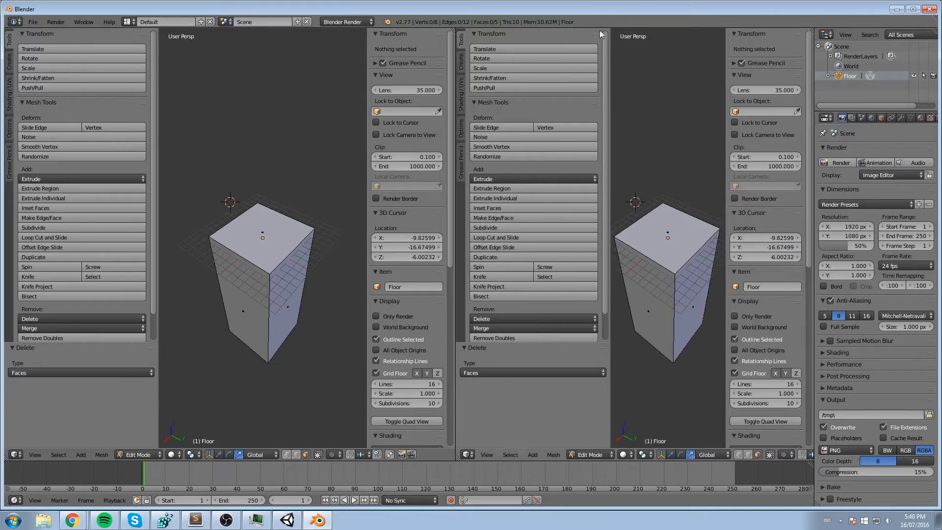
pyautogui.click(630, 45)
pyautogui.click(467, 455)
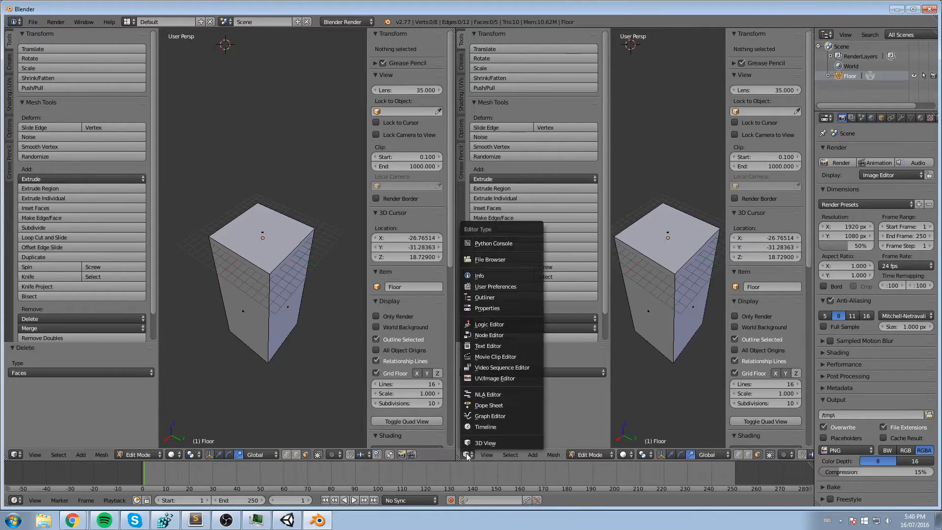
pyautogui.click(496, 378)
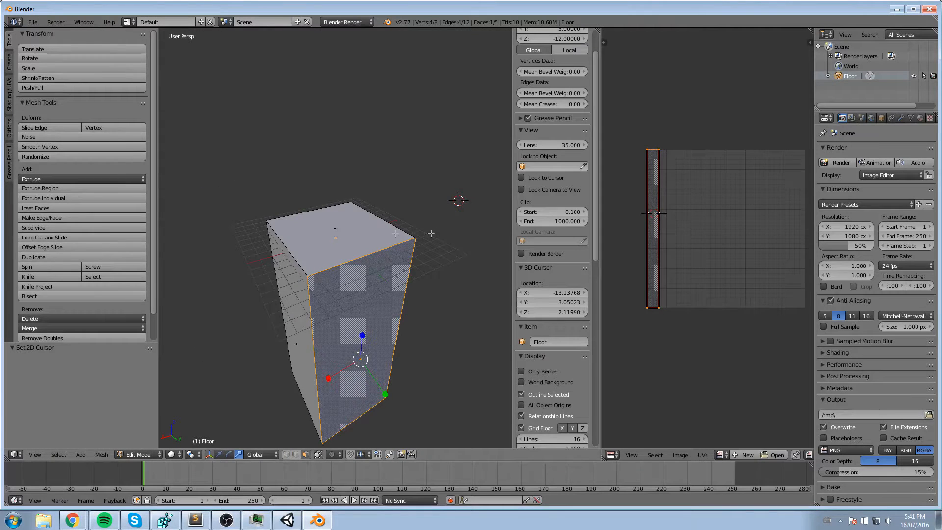
# - Unwrap two adjacent side faces of the Floor block, one at a time
pyautogui.rightClick(329, 232)
pyautogui.moveTo(350, 316); pyautogui.dragTo(312, 327, button='middle')
pyautogui.rightClick(356, 321)
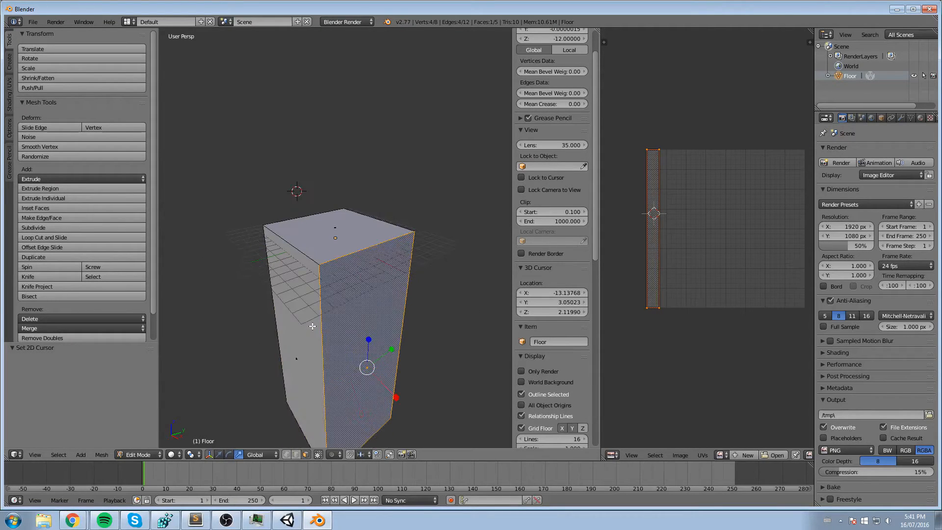
pyautogui.press('u')
pyautogui.click(314, 312)
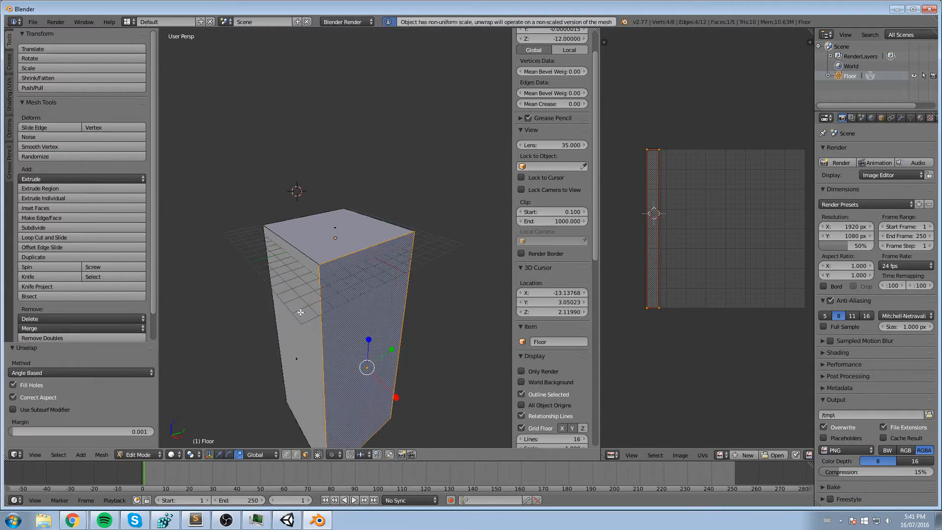
pyautogui.moveTo(319, 314); pyautogui.dragTo(374, 336, button='middle')
pyautogui.rightClick(375, 336)
pyautogui.press('u')
pyautogui.click(354, 334)
# - Unwrap the remaining side faces of the Floor block individually with Unwrap, dismissing the Smart UV Project options
pyautogui.moveTo(302, 334); pyautogui.dragTo(351, 325, button='middle')
pyautogui.press('u')
pyautogui.rightClick(379, 291)
pyautogui.press('u')
pyautogui.click(338, 303)
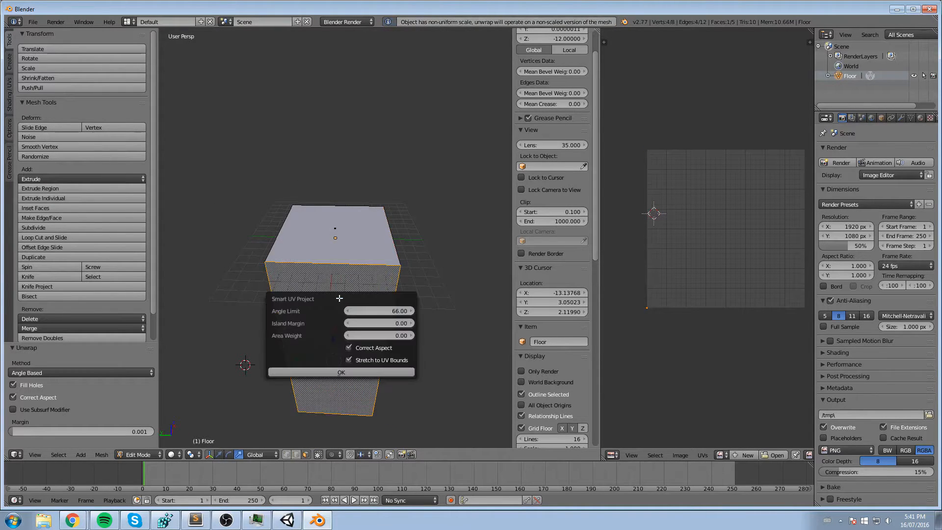
pyautogui.click(327, 286)
pyautogui.press('u')
pyautogui.click(311, 278)
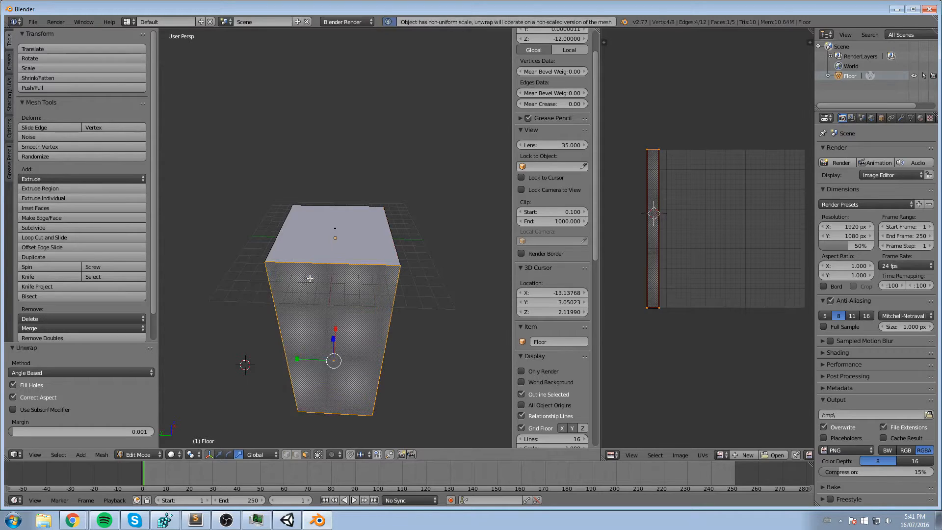
pyautogui.moveTo(312, 278); pyautogui.dragTo(344, 300, button='middle')
pyautogui.rightClick(344, 300)
pyautogui.press('u')
pyautogui.click(309, 301)
# - Select the block's side faces in turn and check each one's layout in the UV/Image Editor
pyautogui.moveTo(321, 262); pyautogui.dragTo(413, 231, button='middle')
pyautogui.rightClick(328, 288)
pyautogui.moveTo(290, 293); pyautogui.dragTo(331, 294, button='middle')
pyautogui.moveTo(265, 284); pyautogui.dragTo(287, 321, button='middle')
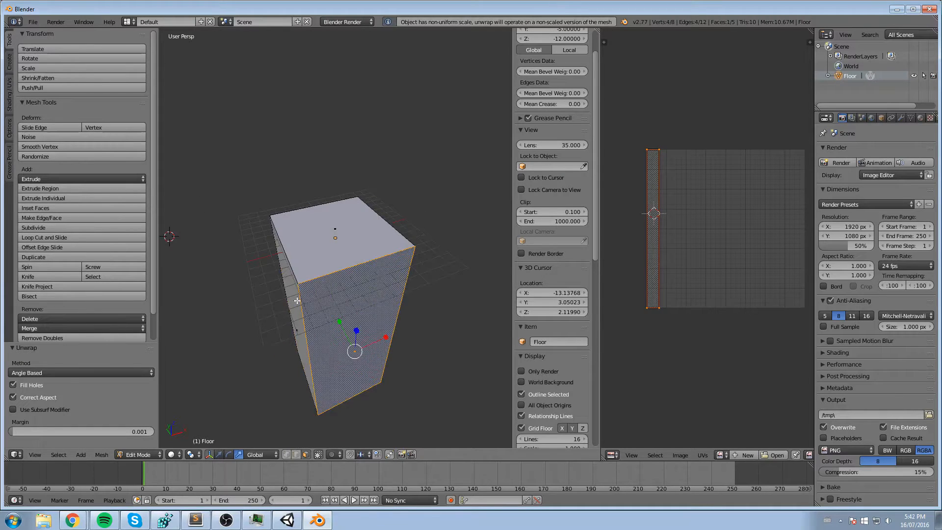
pyautogui.rightClick(297, 300)
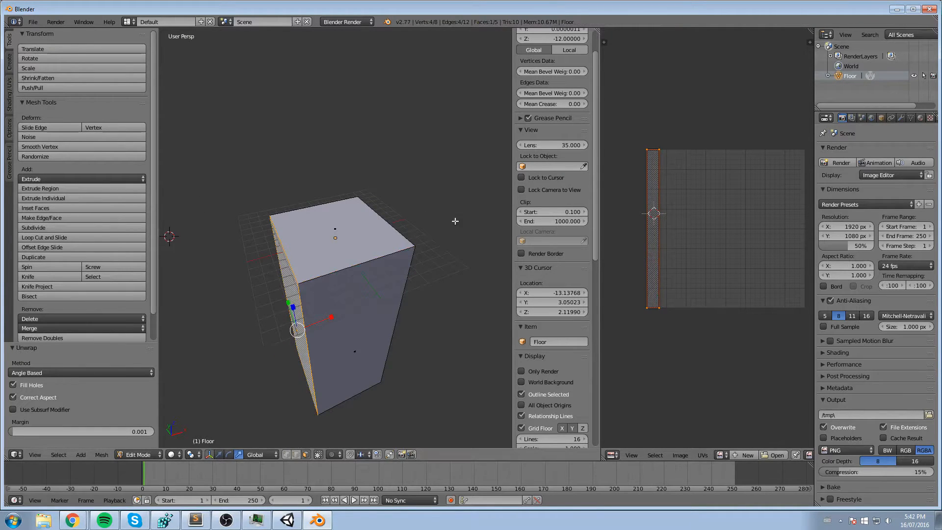
# - Select the top face of the Floor block and unwrap it on its own
pyautogui.moveTo(338, 159); pyautogui.dragTo(399, 163, button='middle')
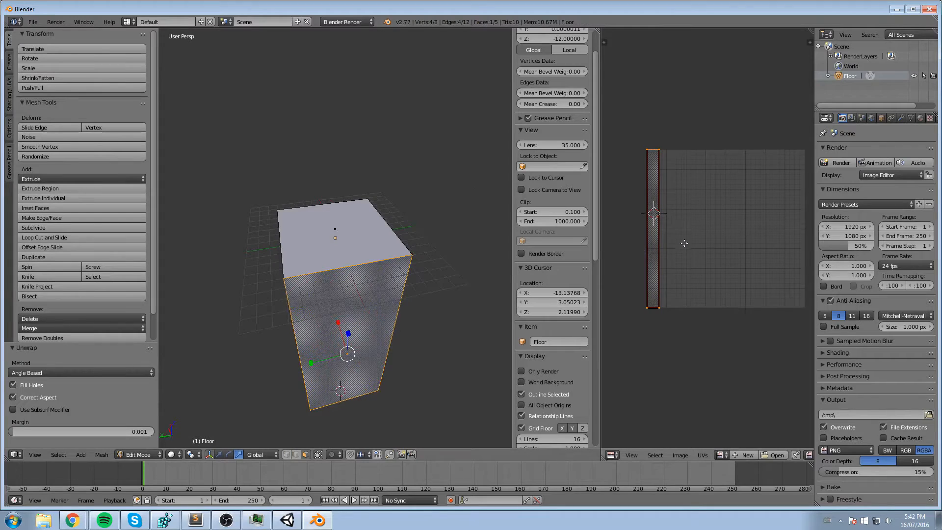
pyautogui.scroll(1, 681, 243)
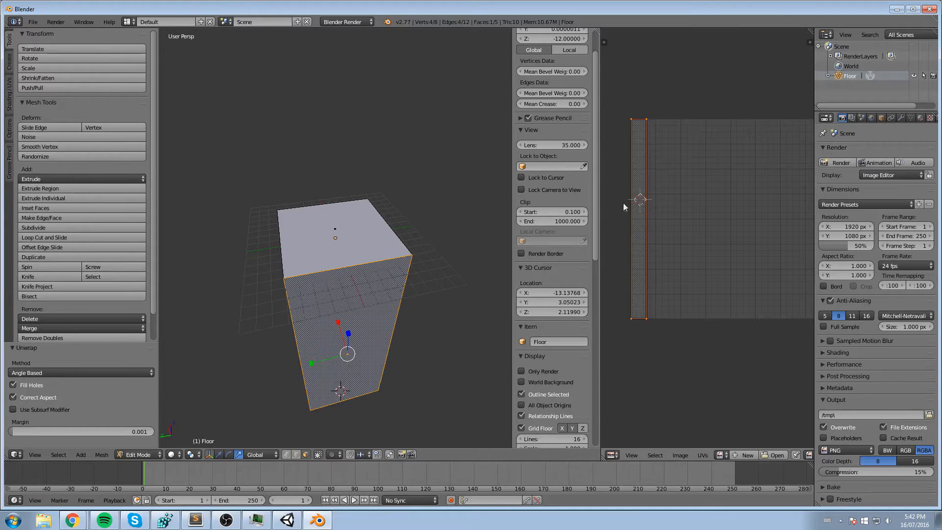
pyautogui.moveTo(253, 268); pyautogui.dragTo(366, 271, button='middle')
pyautogui.rightClick(355, 238)
pyautogui.scroll(-7, 355, 238)
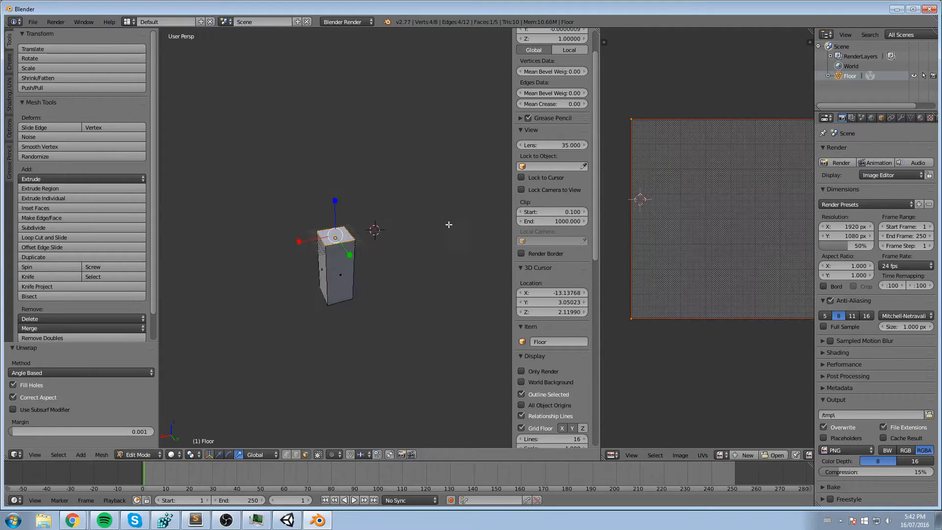
pyautogui.moveTo(450, 224); pyautogui.dragTo(400, 226, button='middle')
pyautogui.moveTo(737, 120); pyautogui.dragTo(671, 111, button='middle')
pyautogui.scroll(-1, 671, 110)
pyautogui.scroll(-2, 672, 111)
pyautogui.scroll(2, 340, 235)
pyautogui.press('u')
pyautogui.click(340, 235)
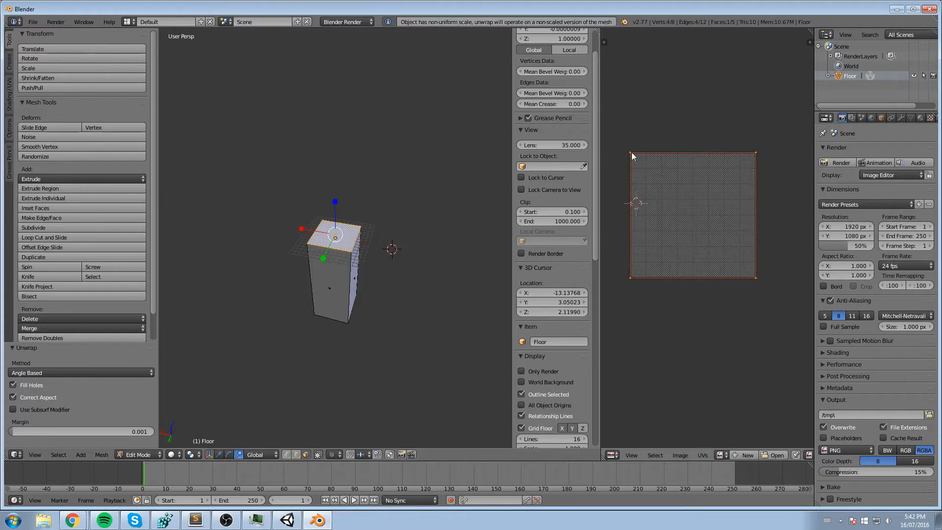
# - Widen the UV/Image Editor area and compare the UV layouts of a side face and the top face
pyautogui.click(630, 152)
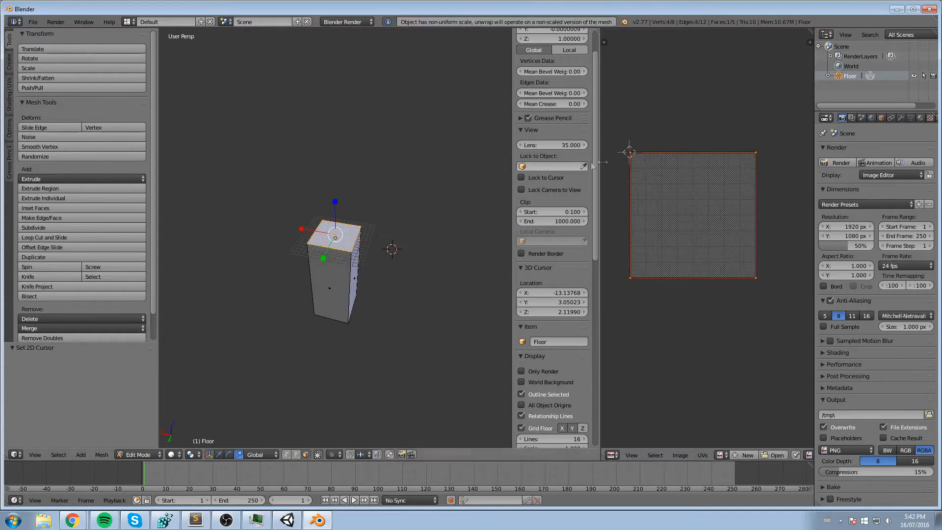
pyautogui.moveTo(601, 171); pyautogui.dragTo(470, 189)
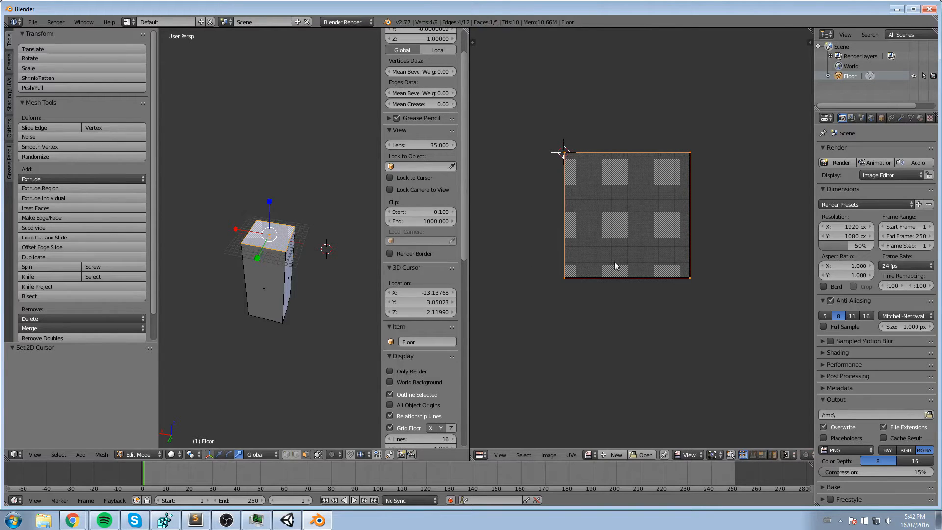
pyautogui.rightClick(269, 267)
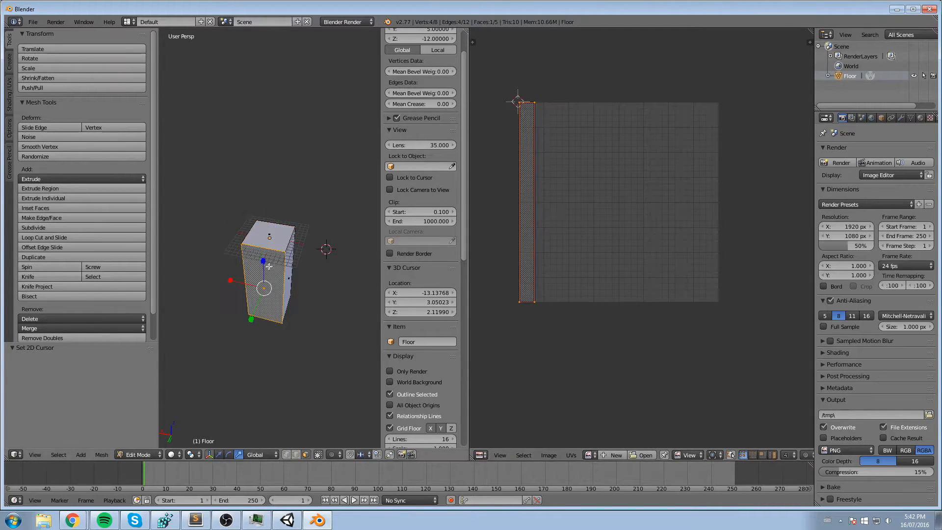
pyautogui.rightClick(285, 236)
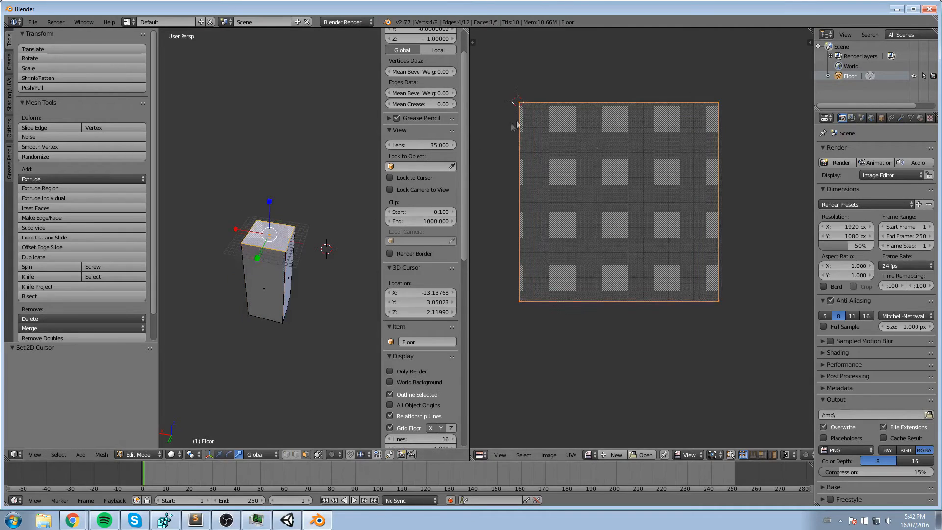
# - Scale the top face's UV island down uniformly to about 0.703
pyautogui.moveTo(694, 289); pyautogui.dragTo(774, 292, button='middle')
pyautogui.scroll(1, 656, 342)
pyautogui.scroll(-1, 706, 330)
pyautogui.scroll(1, 730, 325)
pyautogui.click(554, 83)
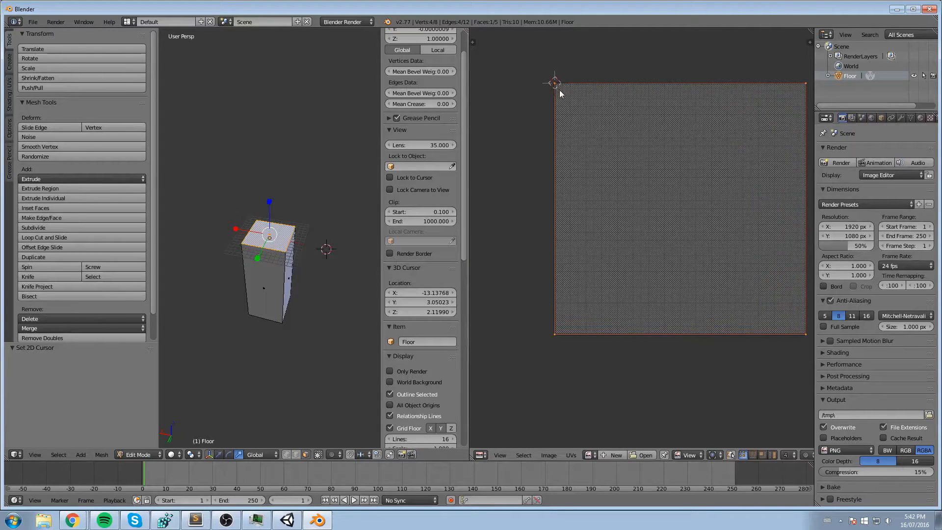
pyautogui.moveTo(556, 84); pyautogui.dragTo(583, 108, button='right')
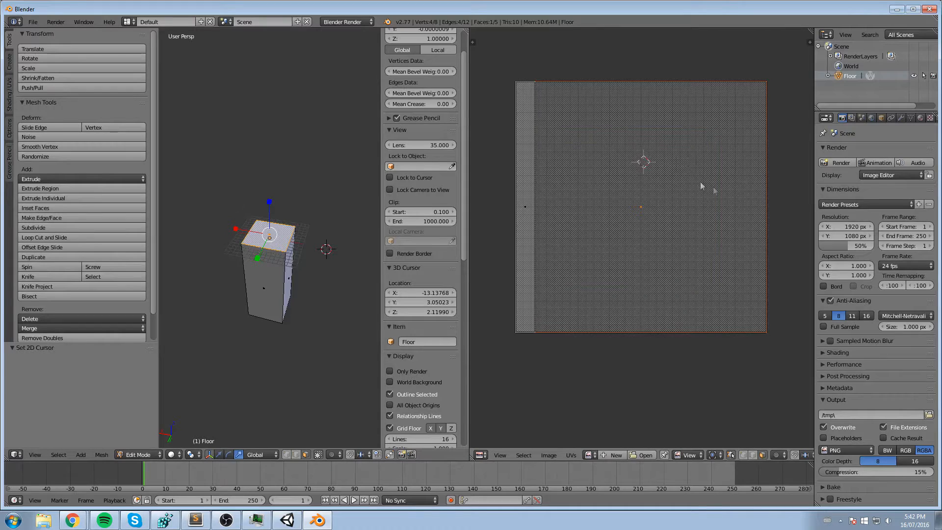
pyautogui.press('s')
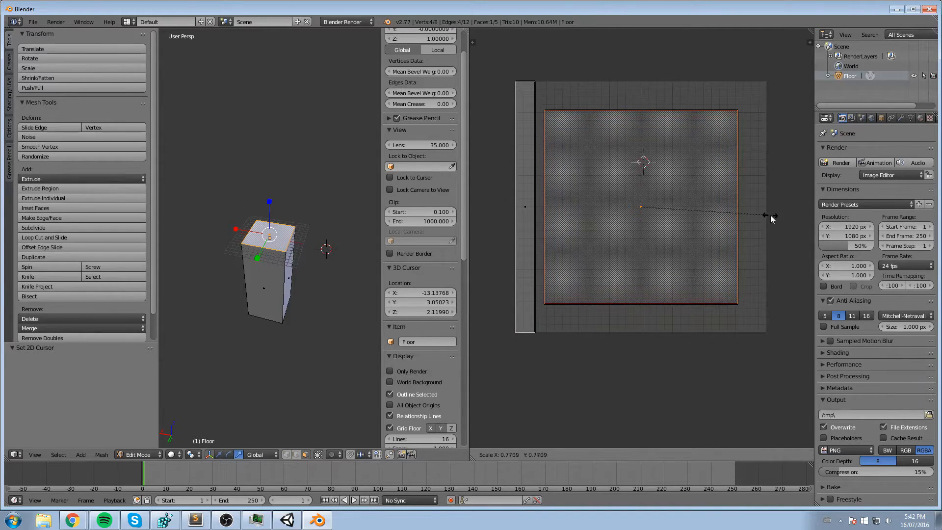
pyautogui.click(759, 211)
# - Move the top face's UV island into the upper-right corner of the UV grid
pyautogui.press('g')
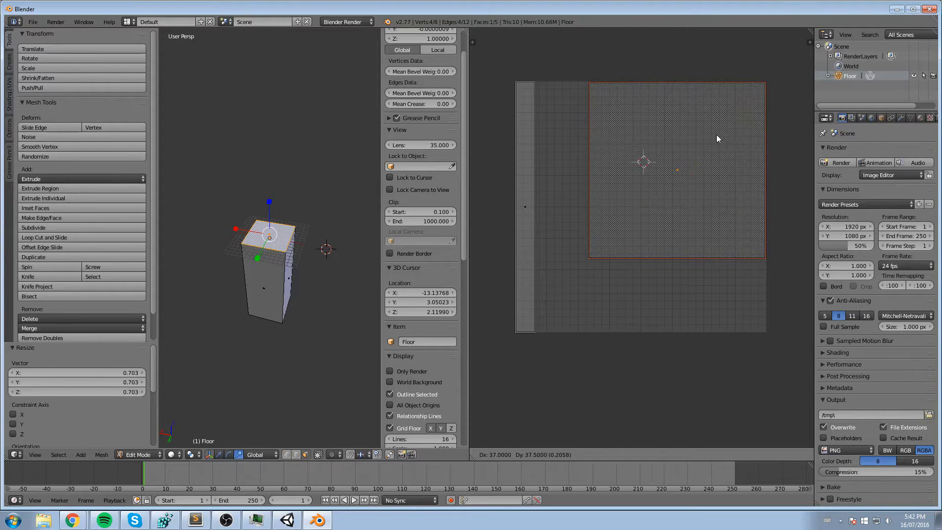
pyautogui.press('y')
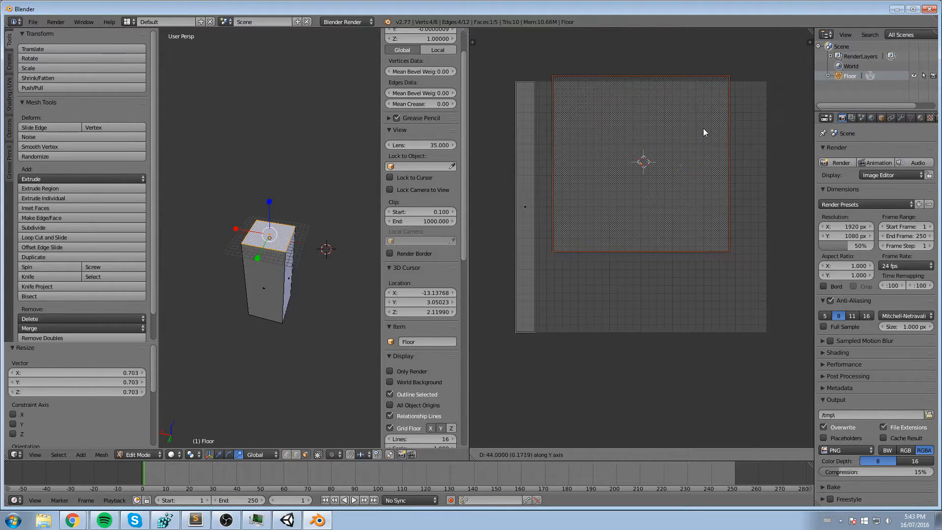
pyautogui.click(709, 143)
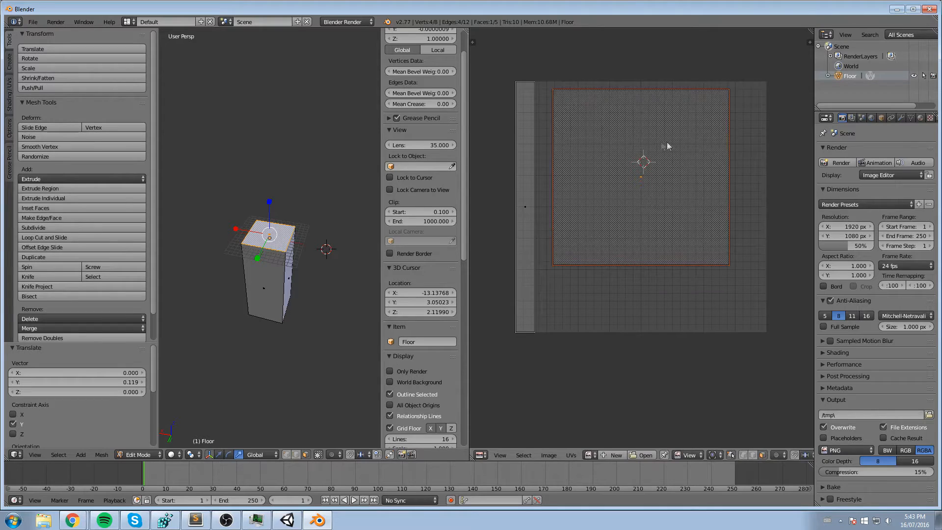
pyautogui.moveTo(673, 137); pyautogui.dragTo(638, 139, button='middle')
pyautogui.press('g')
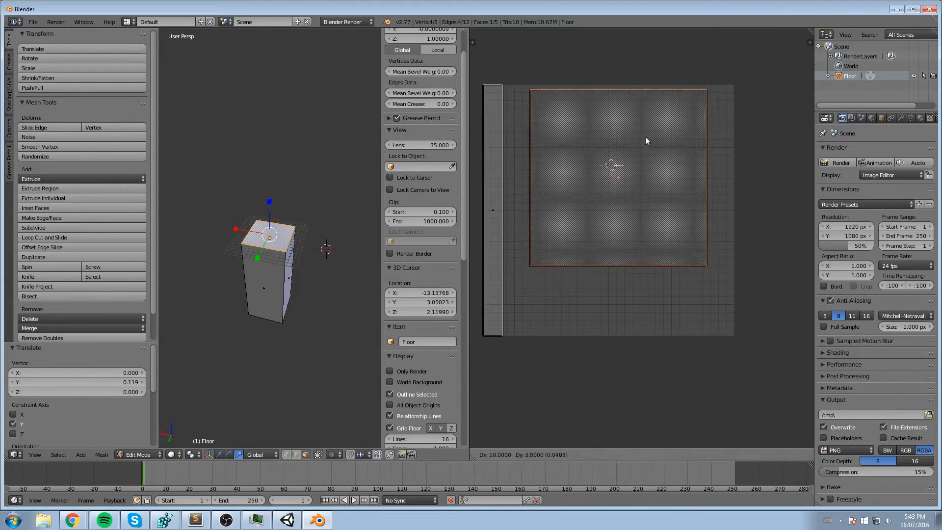
pyautogui.click(672, 133)
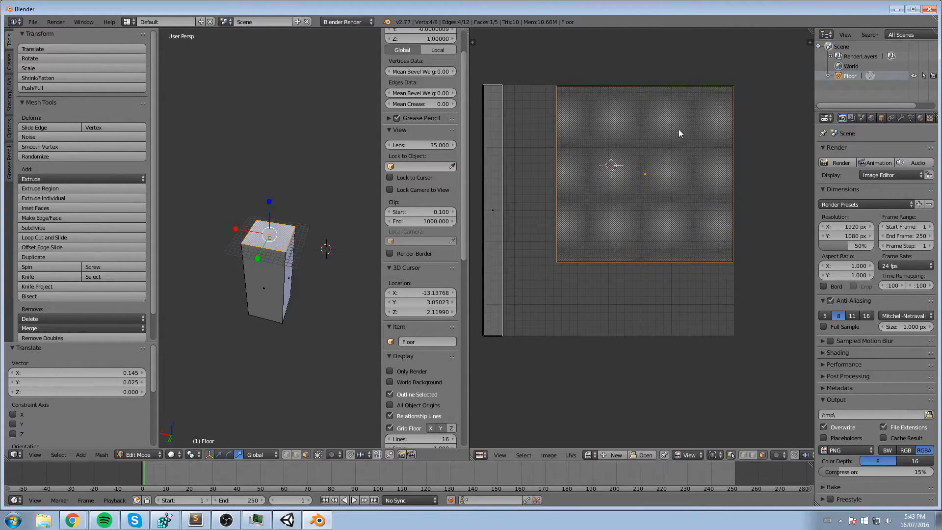
pyautogui.press('g')
pyautogui.click(665, 147)
# - Place the upper-right vertex of the top face's UV island at X 256, Y 256
pyautogui.moveTo(757, 321); pyautogui.dragTo(726, 347, button='middle')
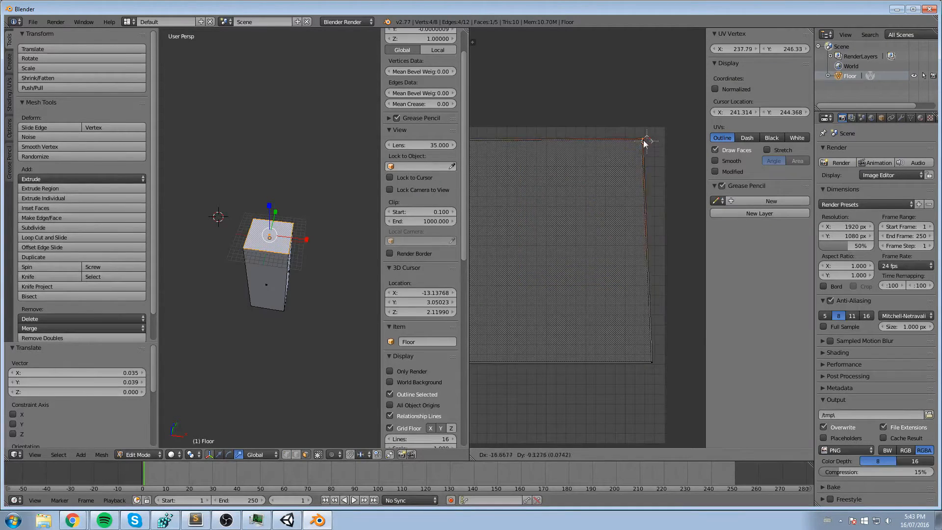
pyautogui.click(669, 130)
pyautogui.scroll(-3, 584, 153)
pyautogui.moveTo(574, 158); pyautogui.dragTo(608, 135, button='middle')
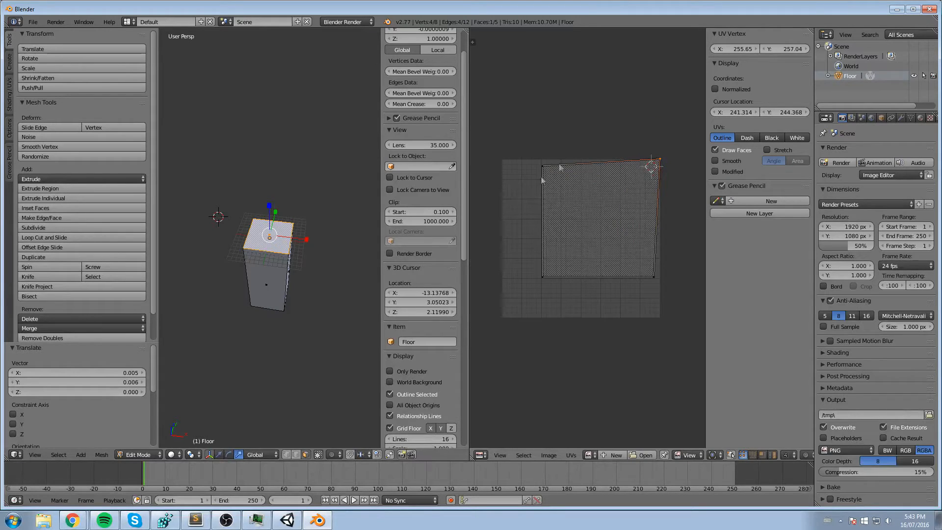
pyautogui.scroll(5, 653, 116)
pyautogui.press('g')
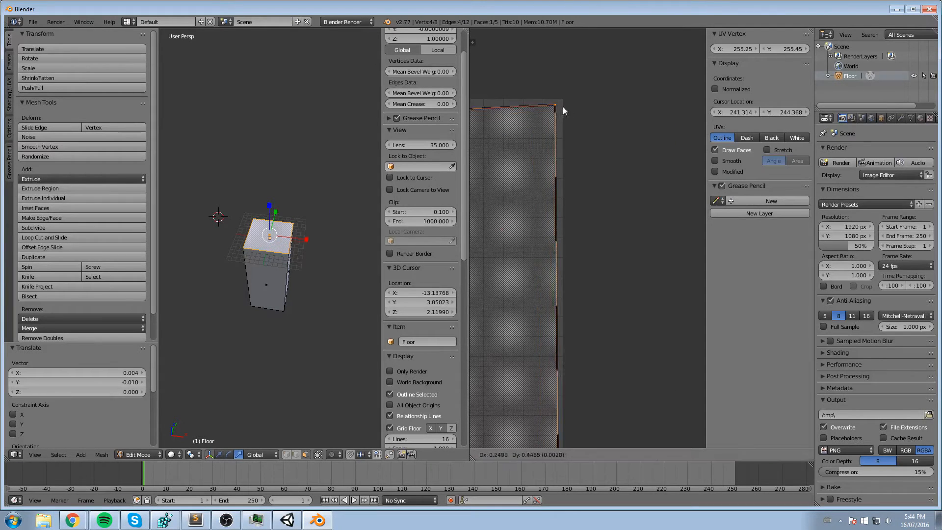
pyautogui.click(570, 120)
pyautogui.click(737, 49)
pyautogui.write('256')
pyautogui.press('Return')
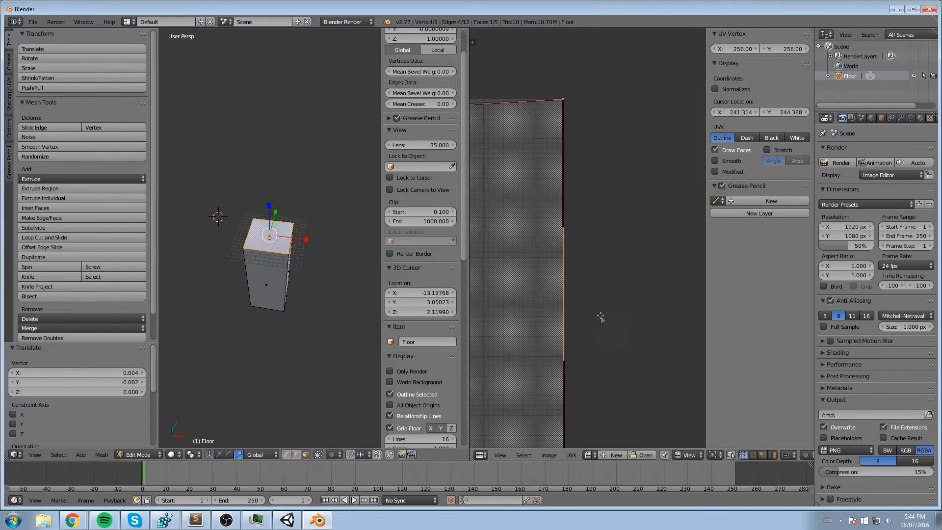
# - Place the lower-right vertex of the top face's UV island at X 256, Y 128
pyautogui.moveTo(599, 330); pyautogui.dragTo(614, 139, button='middle')
pyautogui.scroll(-5, 615, 139)
pyautogui.moveTo(550, 368); pyautogui.dragTo(618, 152, button='middle')
pyautogui.scroll(-3, 641, 331)
pyautogui.moveTo(641, 331); pyautogui.dragTo(614, 296, button='middle')
pyautogui.rightClick(599, 280)
pyautogui.scroll(-3, 590, 261)
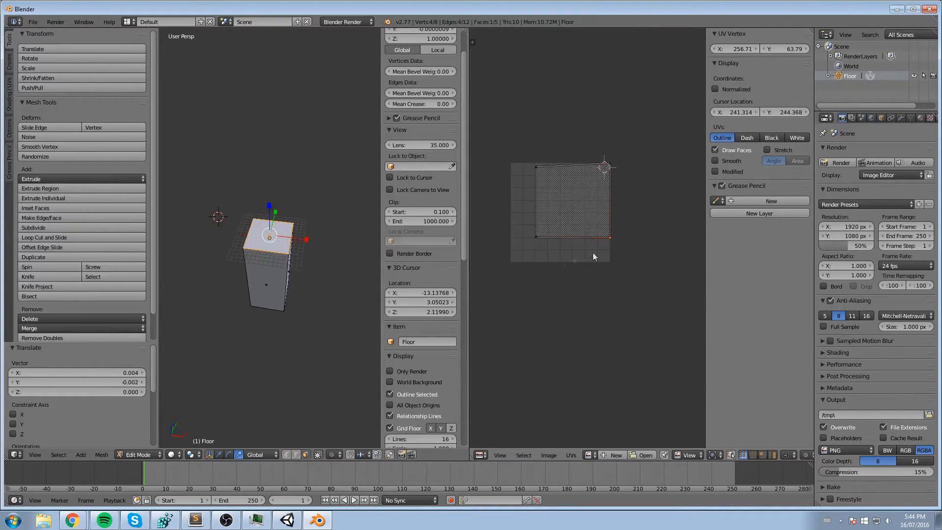
pyautogui.scroll(1, 525, 245)
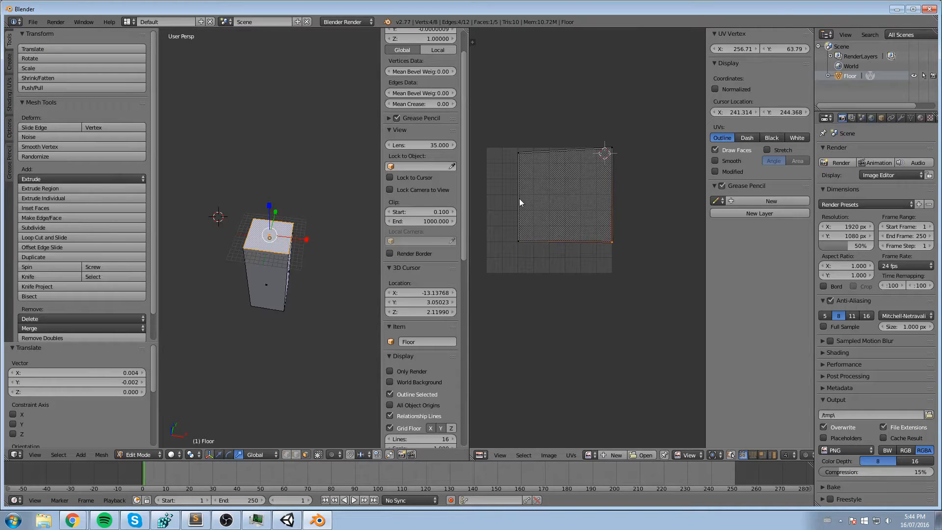
pyautogui.scroll(2, 616, 254)
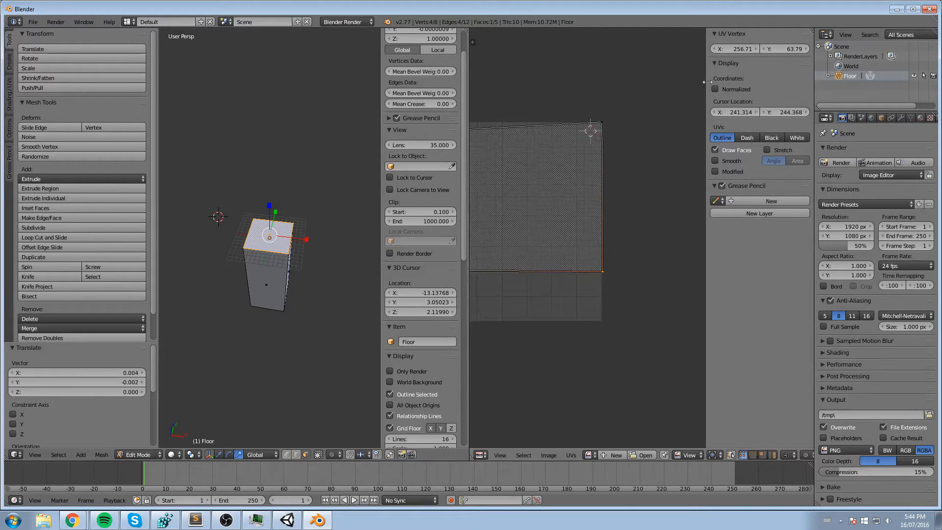
pyautogui.click(734, 49)
pyautogui.write('256')
pyautogui.press('Tab')
pyautogui.write('128')
pyautogui.press('Return')
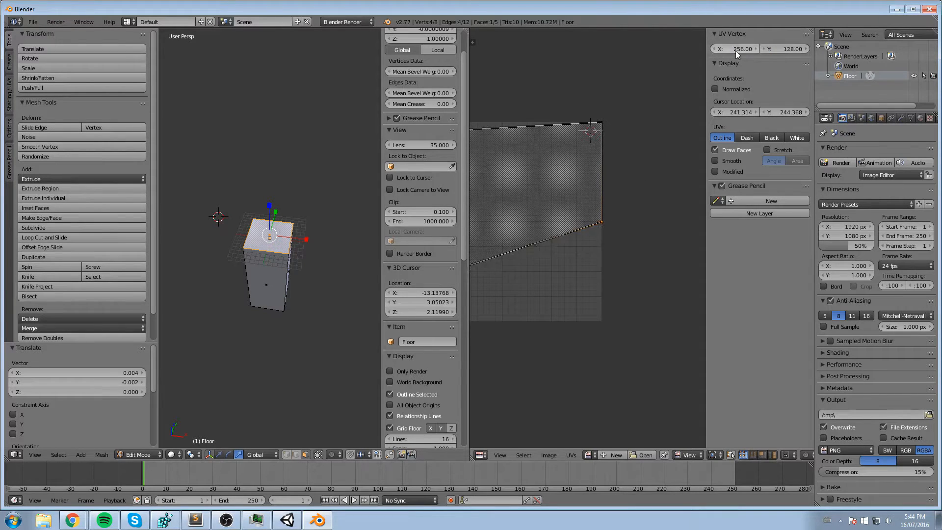
# - Place the upper-left vertex of the top face's UV island at X 128, Y 256
pyautogui.scroll(-3, 589, 171)
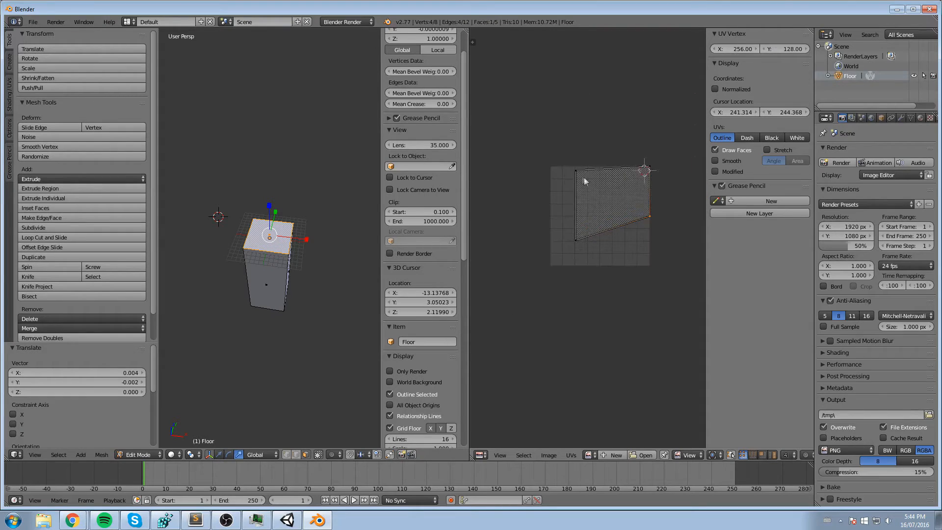
pyautogui.scroll(1, 628, 147)
pyautogui.click(728, 48)
pyautogui.write('128')
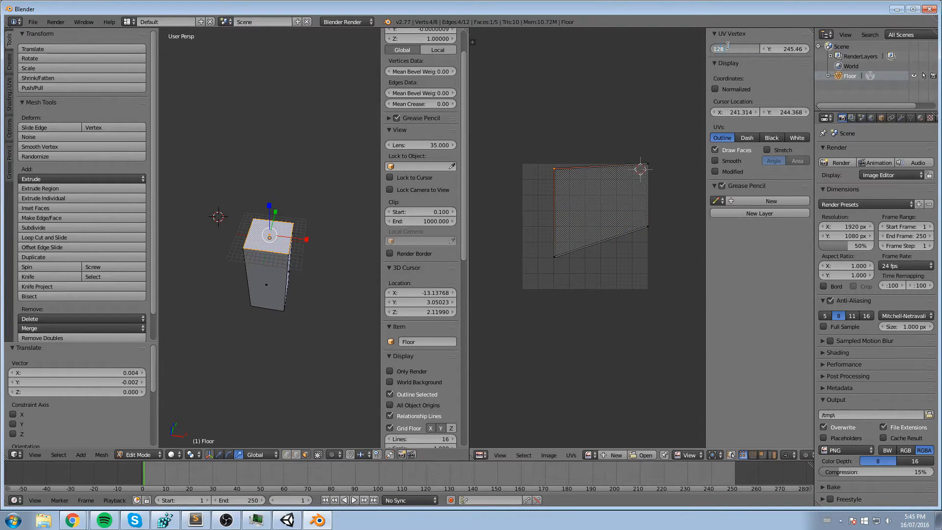
pyautogui.press('Tab')
pyautogui.write('2')
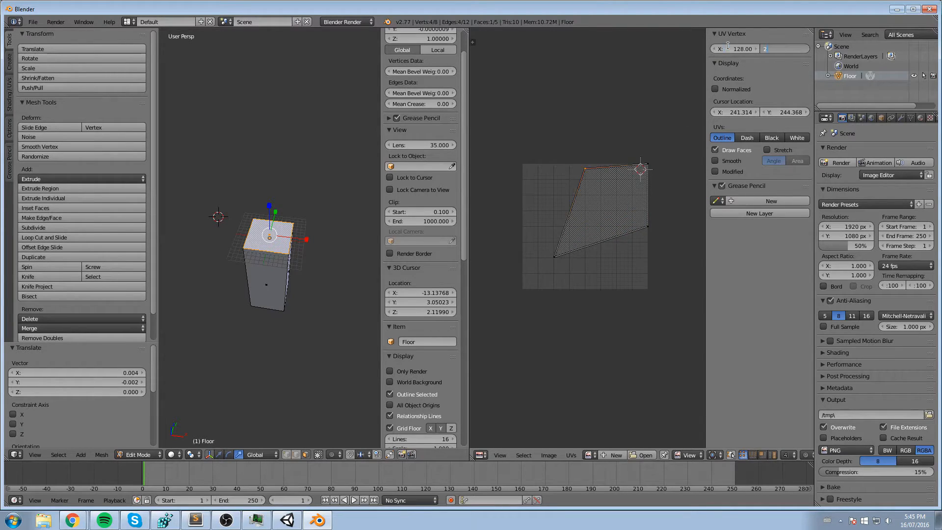
pyautogui.press('Return')
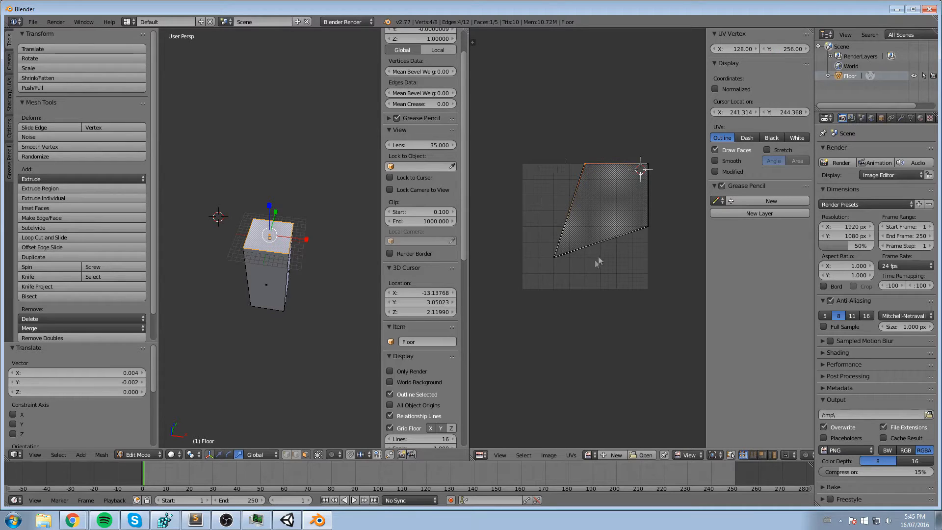
# - Place the lower-left vertex of the top face's UV island at X 128, Y 128
pyautogui.rightClick(552, 258)
pyautogui.click(736, 48)
pyautogui.write('128')
pyautogui.press('Tab')
pyautogui.write('128')
pyautogui.press('Return')
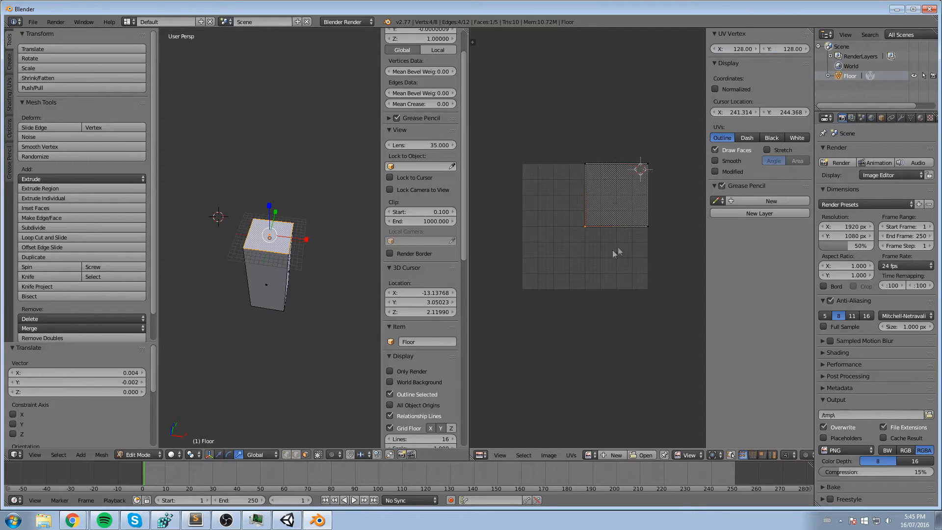
# - Select two of the block's side faces in turn and check their UV layouts
pyautogui.rightClick(266, 265)
pyautogui.moveTo(320, 250); pyautogui.dragTo(268, 249, button='middle')
pyautogui.rightClick(288, 266)
pyautogui.moveTo(336, 223); pyautogui.dragTo(311, 208, button='middle')
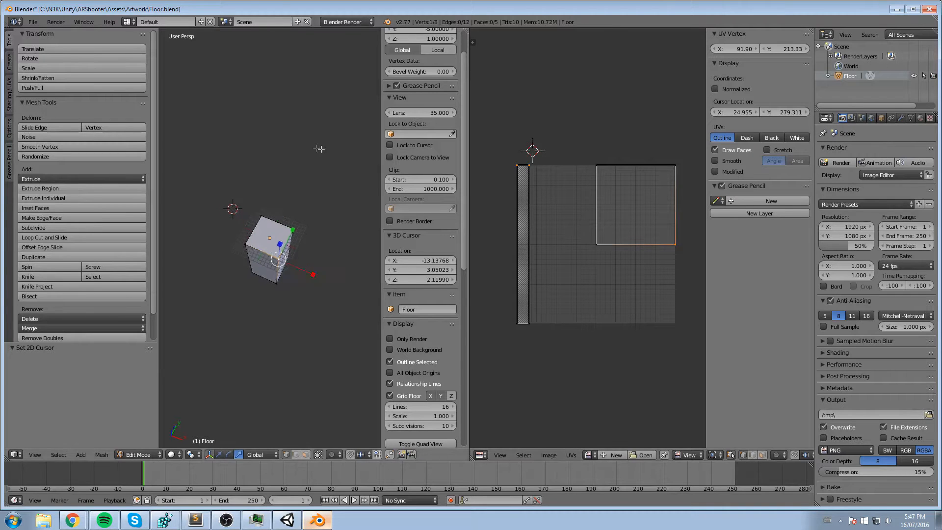
# - Check the block from several angles and save it over the existing Floor.blend
pyautogui.scroll(5, 289, 192)
pyautogui.moveTo(270, 251); pyautogui.dragTo(268, 222, button='middle')
pyautogui.scroll(-6, 275, 219)
pyautogui.scroll(3, 295, 216)
pyautogui.scroll(-3, 296, 216)
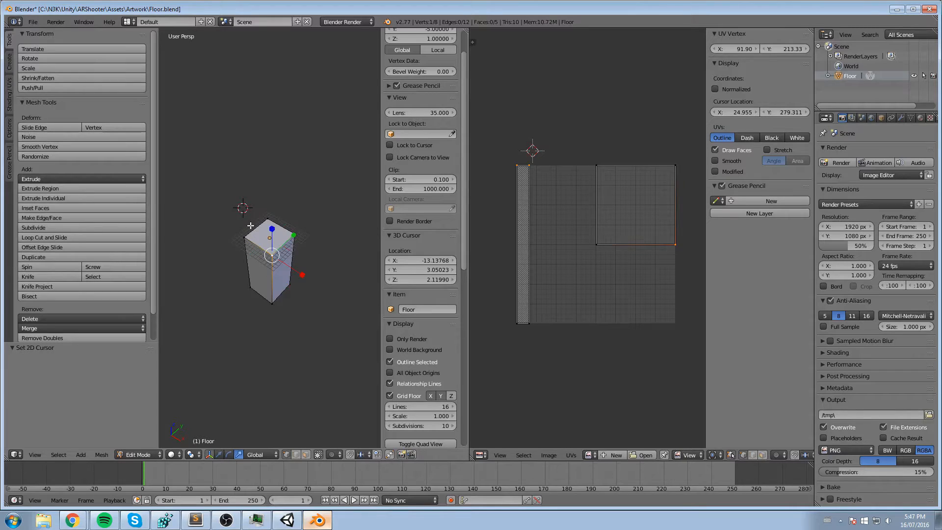
pyautogui.hotkey('ctrl', 's')
pyautogui.hotkey('ctrl', 's')
pyautogui.click(255, 204)
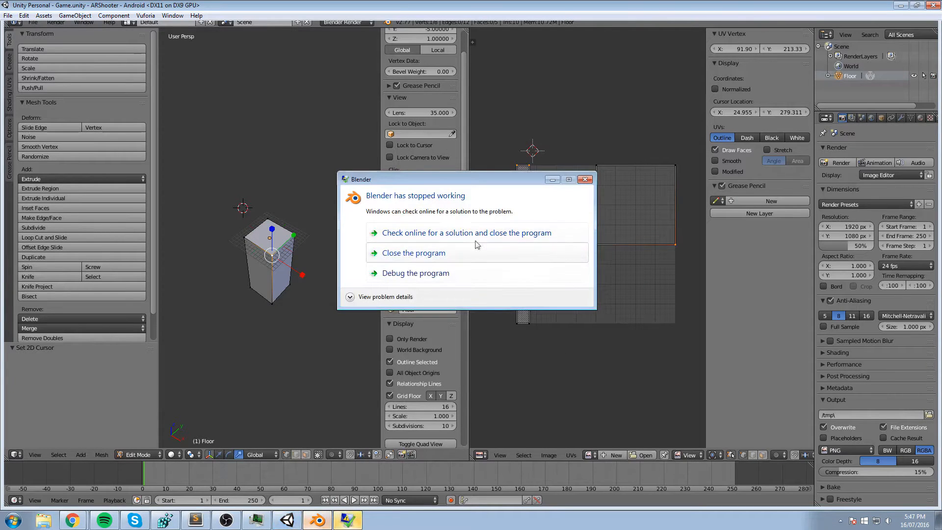
# - Close the crashed Blender process, examine the .blend conversion error in Unity's Console, and switch back to Blender
pyautogui.click(439, 255)
pyautogui.click(697, 230)
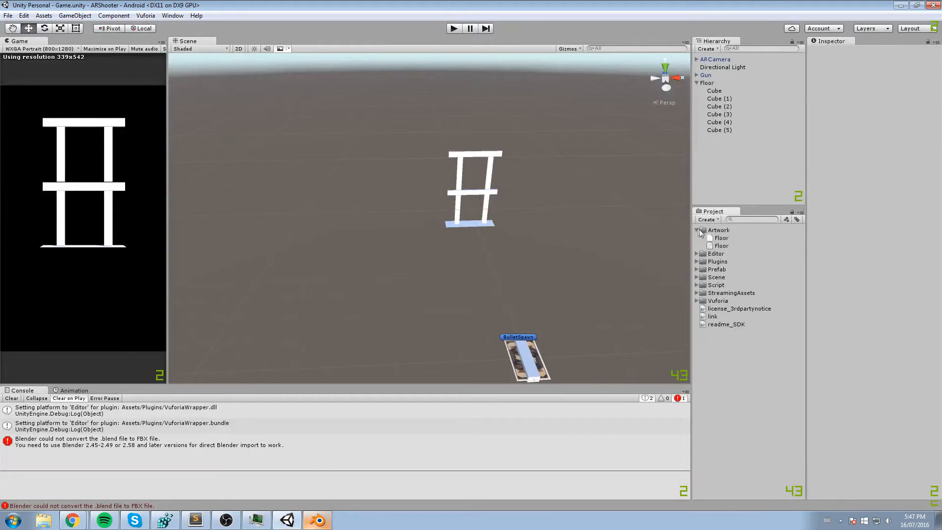
pyautogui.click(102, 443)
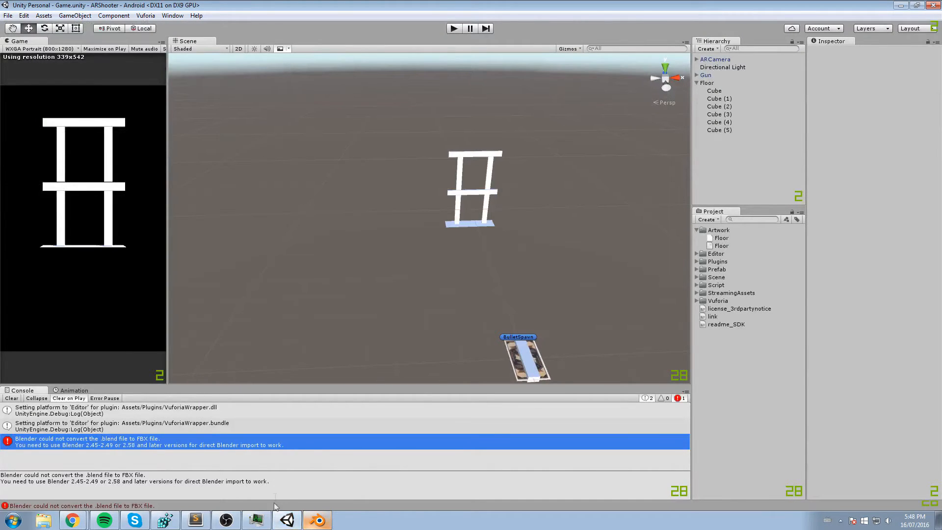
pyautogui.click(318, 520)
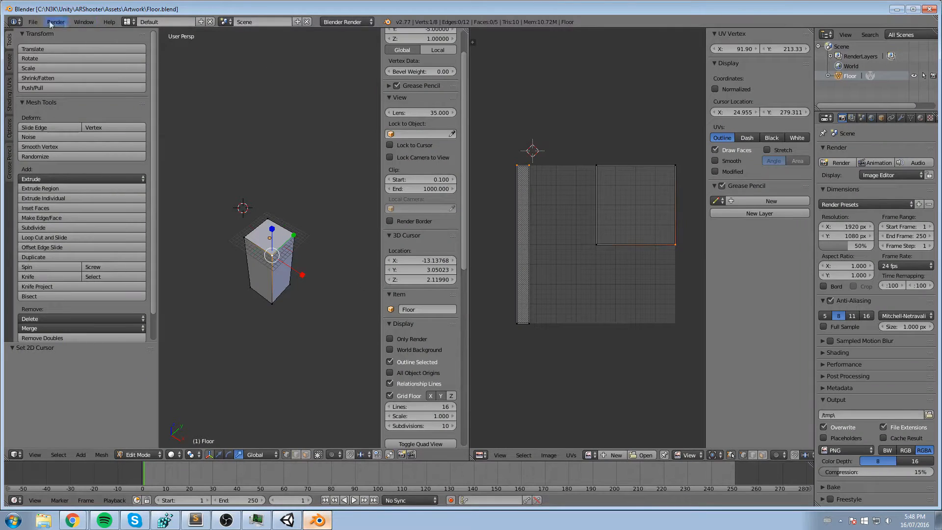
# - Save the block as Floor.blend in the ARShooter project's root folder, outside Assets
pyautogui.click(33, 22)
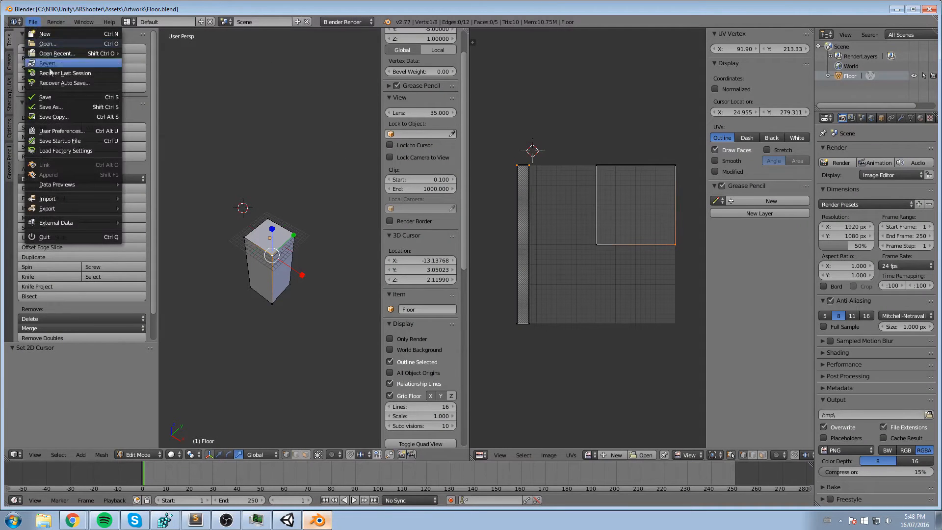
pyautogui.click(54, 107)
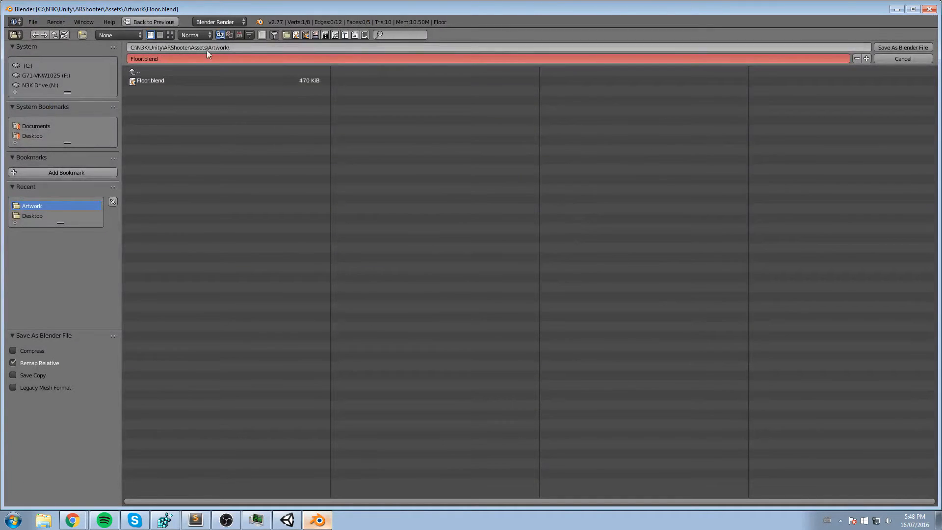
pyautogui.click(138, 71)
pyautogui.click(138, 71)
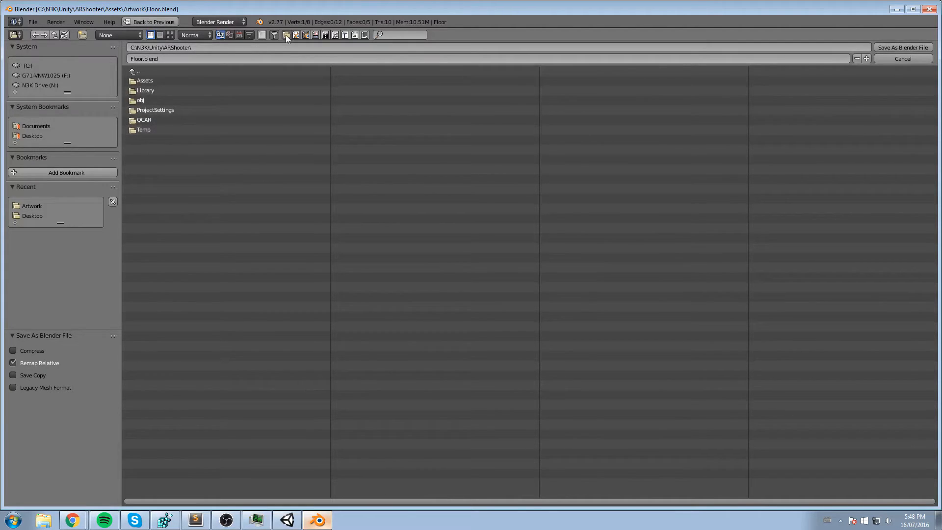
pyautogui.click(897, 46)
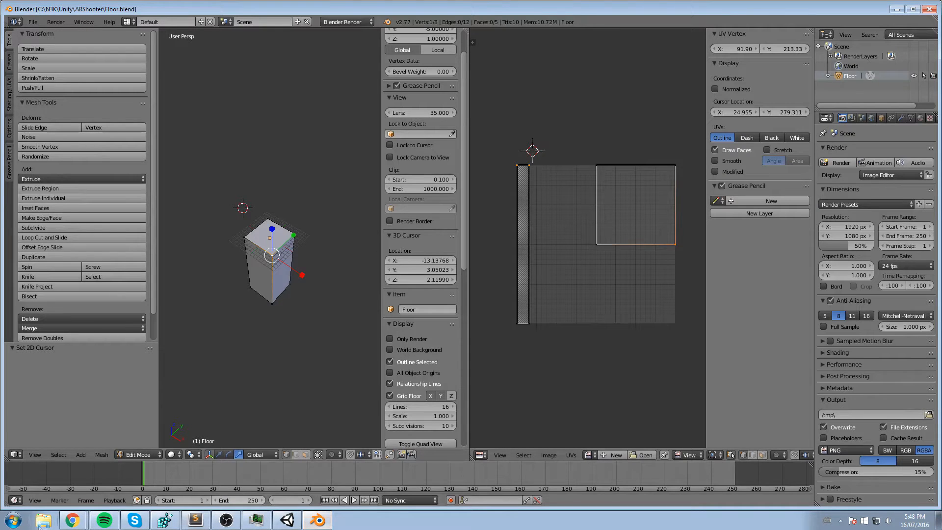
# - Create a folder named Model in N3K\Unity\ARShooter and move the Floor Blender file into it
pyautogui.click(43, 520)
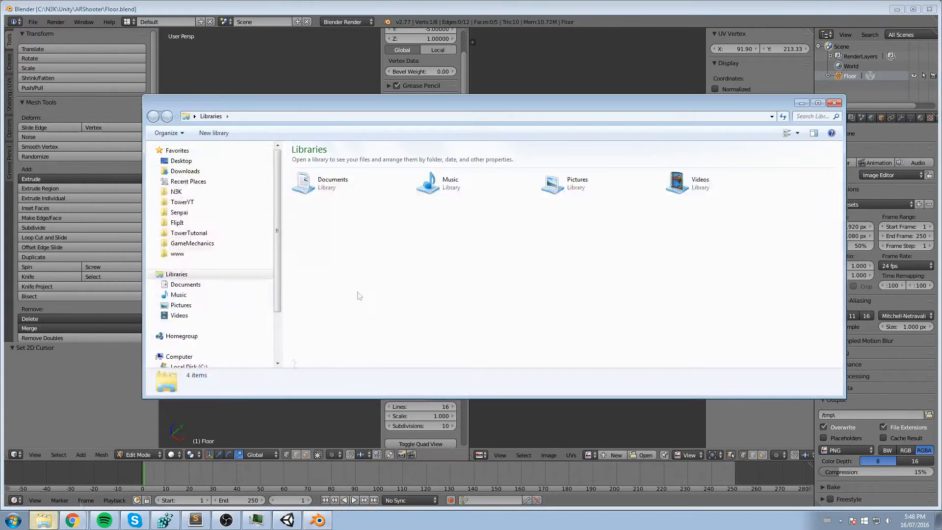
pyautogui.click(182, 193)
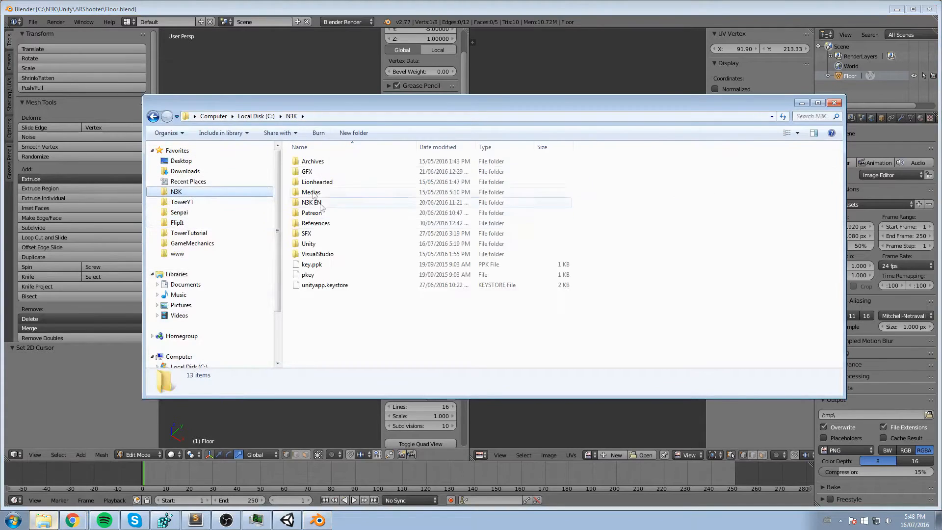
pyautogui.doubleClick(309, 244)
pyautogui.doubleClick(316, 171)
pyautogui.click(320, 286)
pyautogui.rightClick(318, 304)
pyautogui.moveTo(355, 411)
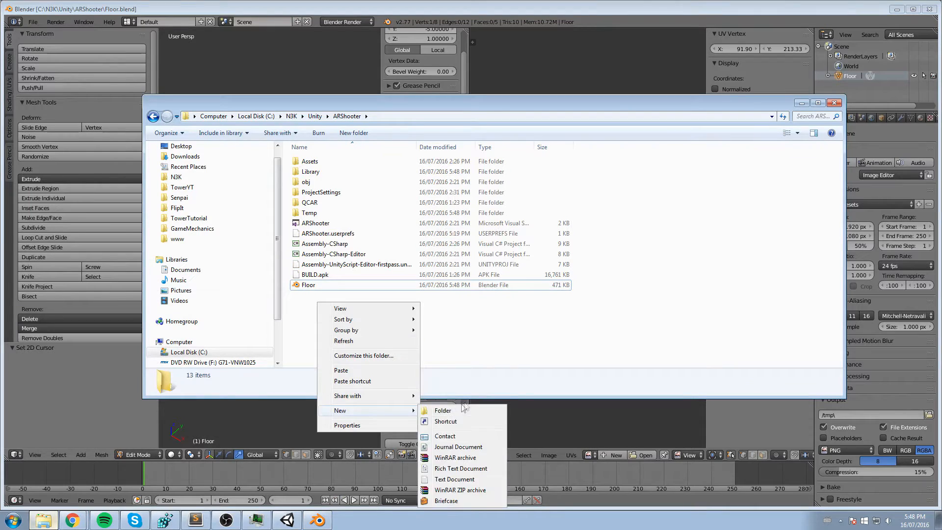
pyautogui.click(461, 410)
pyautogui.write('Model')
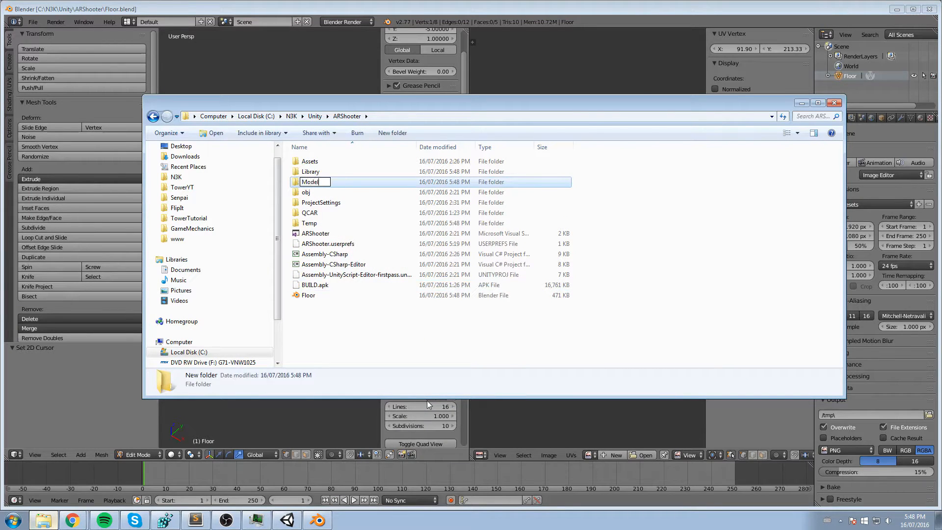
pyautogui.press('Return')
pyautogui.moveTo(321, 298); pyautogui.dragTo(326, 187)
pyautogui.click(560, 62)
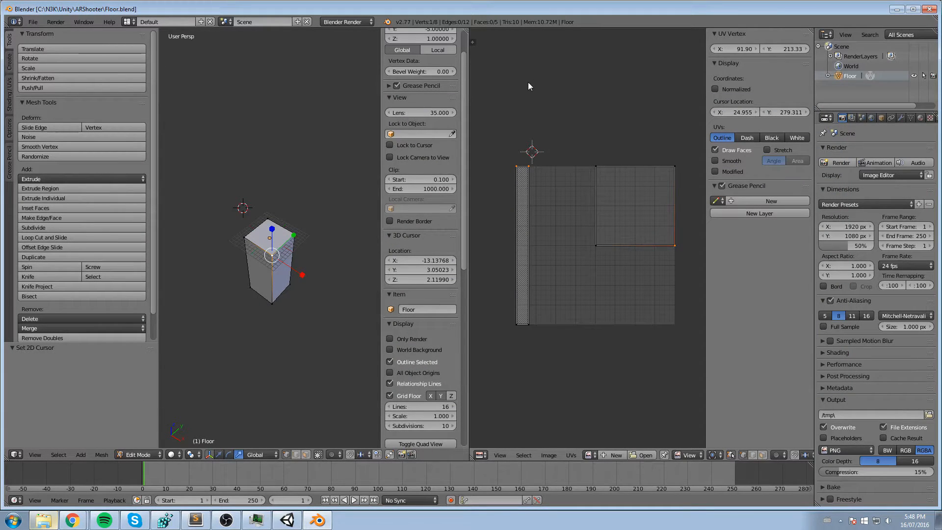
# - Export the block in FBX format as Floor.fbx to the project's Assets\Artwork folder
pyautogui.scroll(-1, 594, 97)
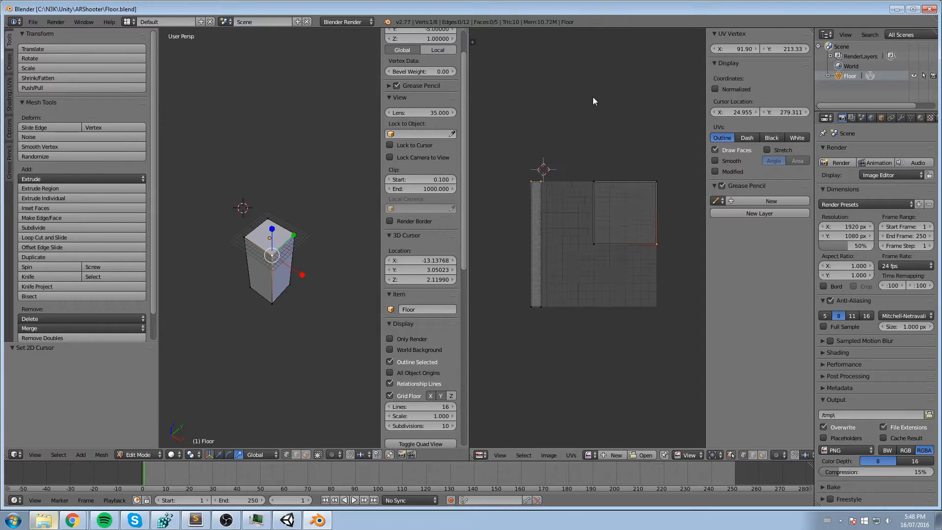
pyautogui.click(594, 109)
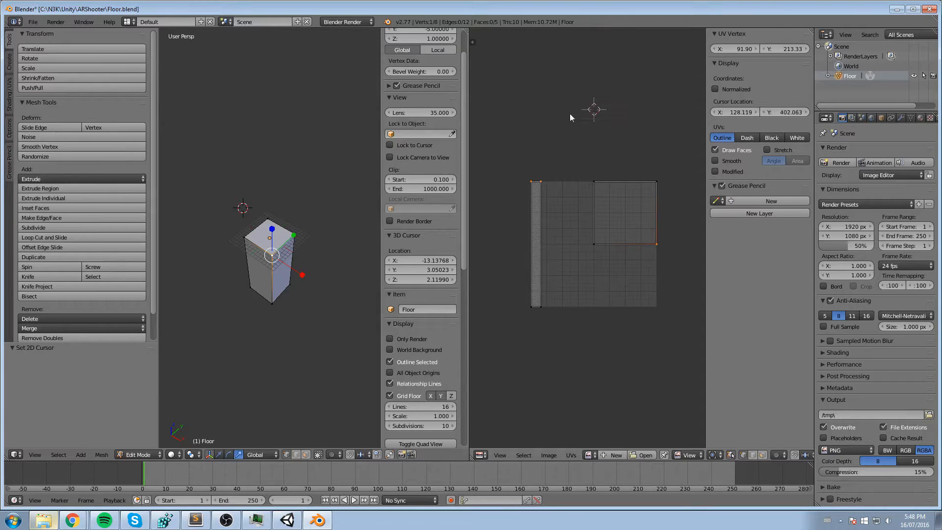
pyautogui.click(33, 22)
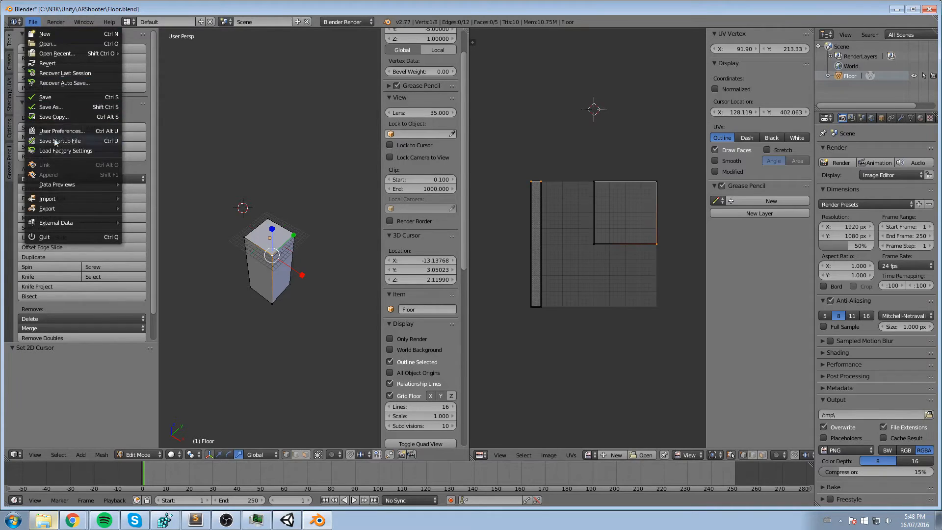
pyautogui.moveTo(61, 209)
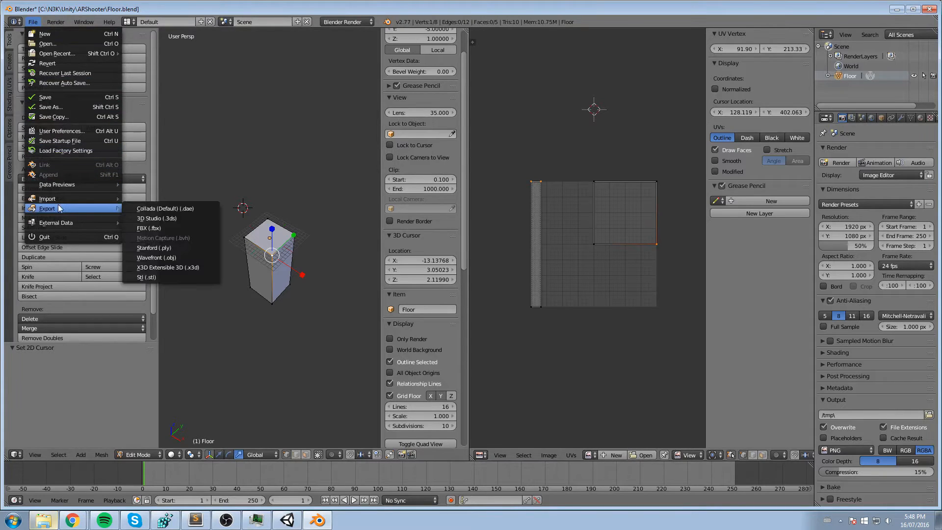
pyautogui.click(167, 228)
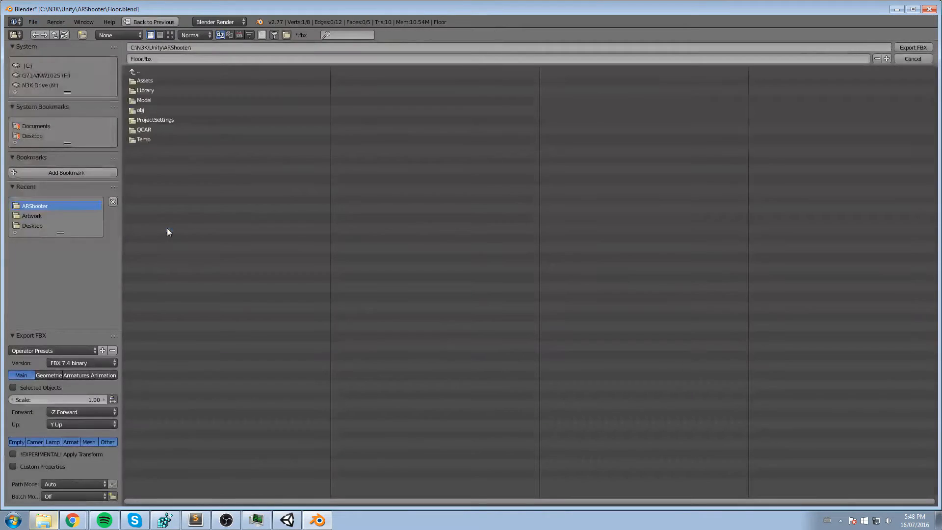
pyautogui.click(149, 82)
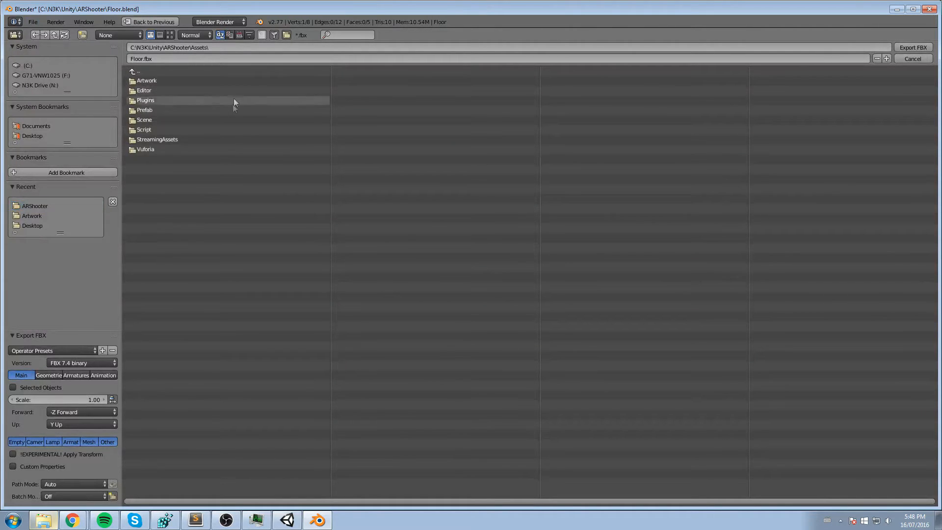
pyautogui.click(153, 80)
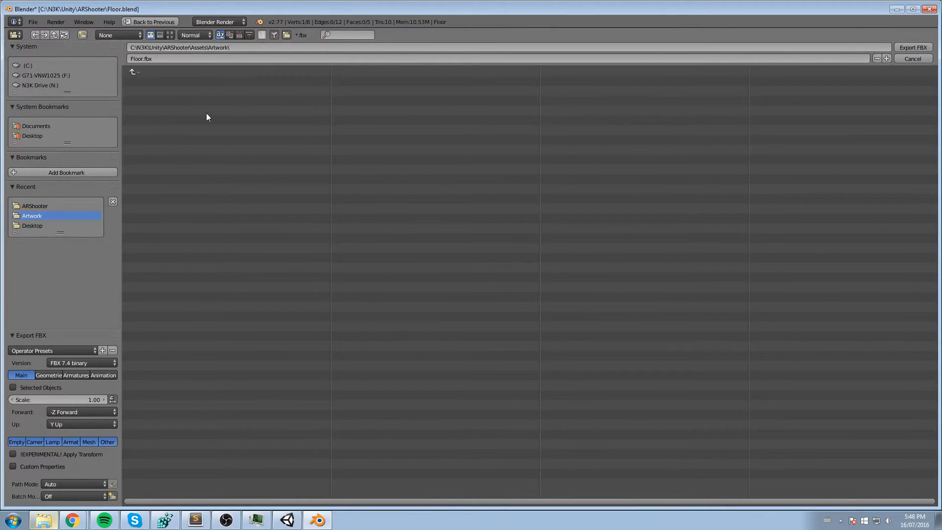
pyautogui.click(932, 47)
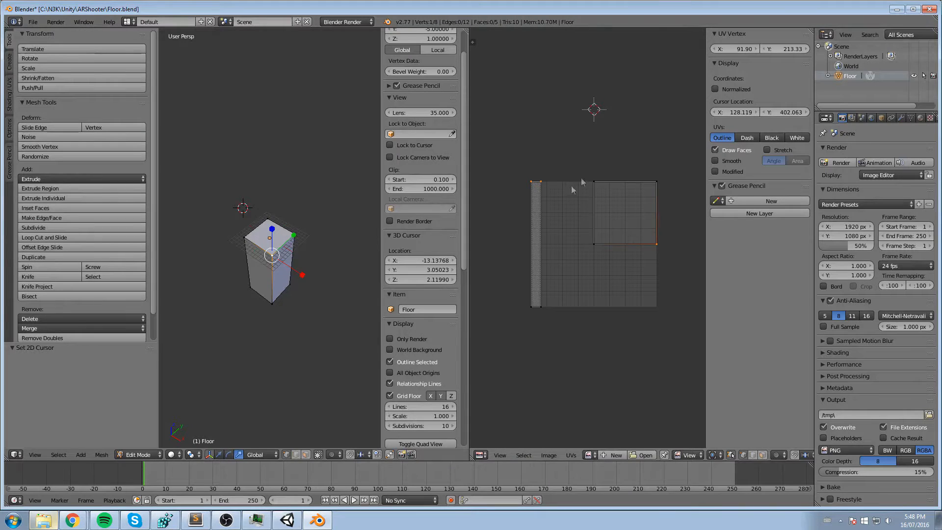
# - Switch to Unity and remove the two leftover non-model Floor files from the Artwork folder
pyautogui.click(293, 523)
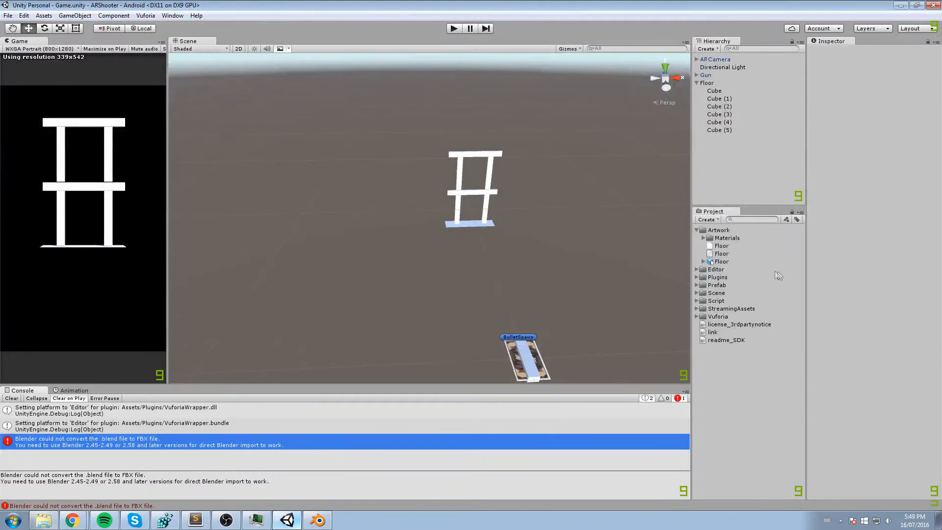
pyautogui.click(724, 254)
pyautogui.keyDown('shift'); pyautogui.click(723, 246); pyautogui.keyUp('shift')
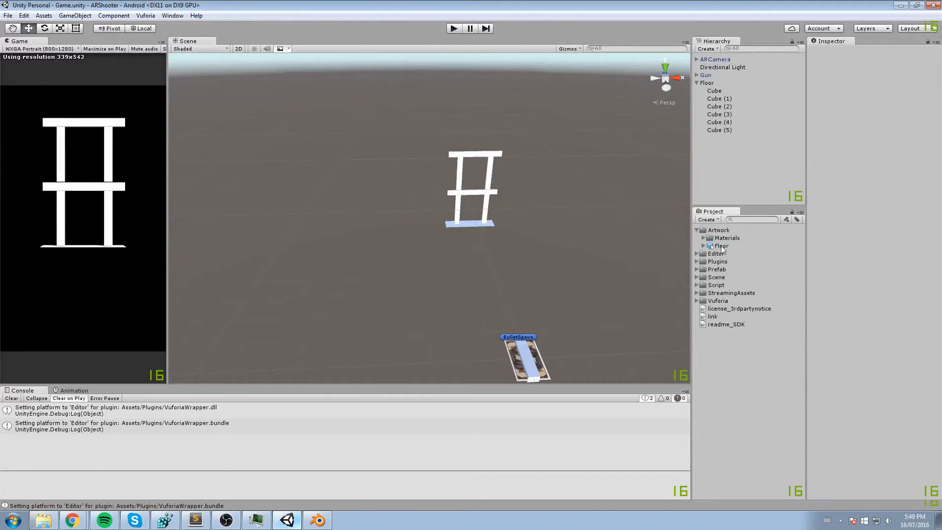
# - Add the Floor model from the Artwork folder to the scene and set its Z position to 100
pyautogui.click(722, 247)
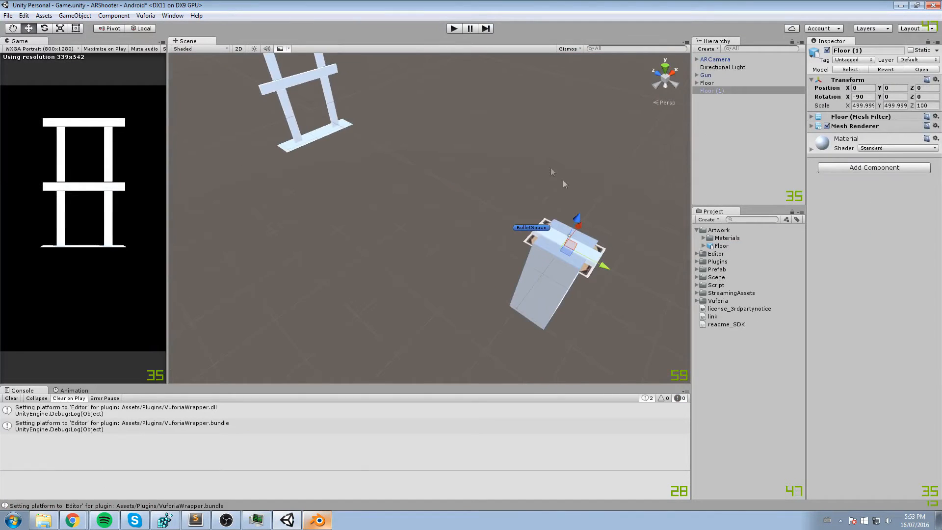
pyautogui.moveTo(605, 267); pyautogui.dragTo(132, 75)
pyautogui.moveTo(435, 149); pyautogui.dragTo(527, 163, button='middle')
pyautogui.click(918, 88)
pyautogui.write('000')
# - Set the imported floor block's Y position to -10
pyautogui.scroll(3, 589, 169)
pyautogui.moveTo(562, 180); pyautogui.dragTo(505, 185, button='right')
pyautogui.moveTo(505, 184); pyautogui.dragTo(407, 152, button='middle')
pyautogui.click(879, 88)
pyautogui.moveTo(882, 91); pyautogui.dragTo(783, 91)
pyautogui.write('-10')
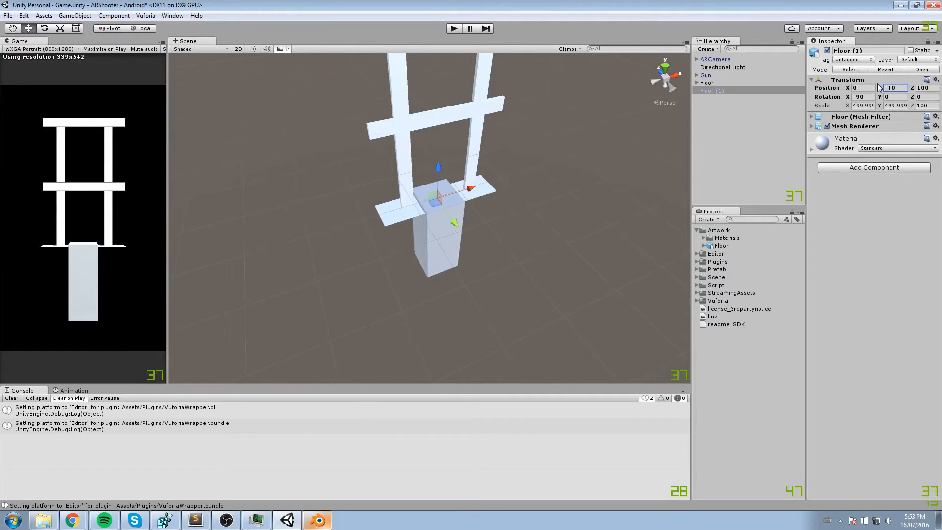
# - Scale the imported floor block to X 1000, Y 1000 and Z 150
pyautogui.moveTo(476, 202); pyautogui.dragTo(477, 202, button='right')
pyautogui.press('w')
pyautogui.press('r')
pyautogui.moveTo(437, 196); pyautogui.dragTo(444, 176)
pyautogui.click(862, 105)
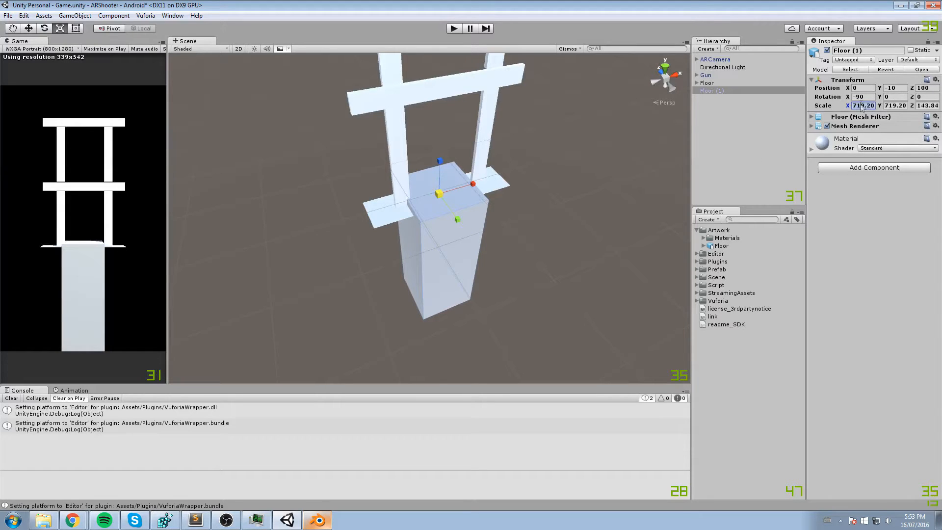
pyautogui.write('1000')
pyautogui.press('Tab')
pyautogui.write('1000')
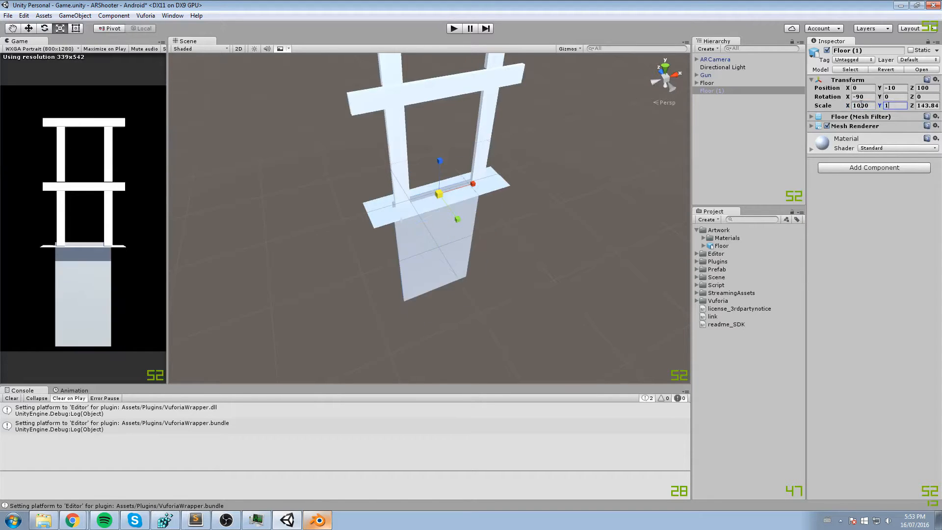
pyautogui.press('Tab')
pyautogui.write('150')
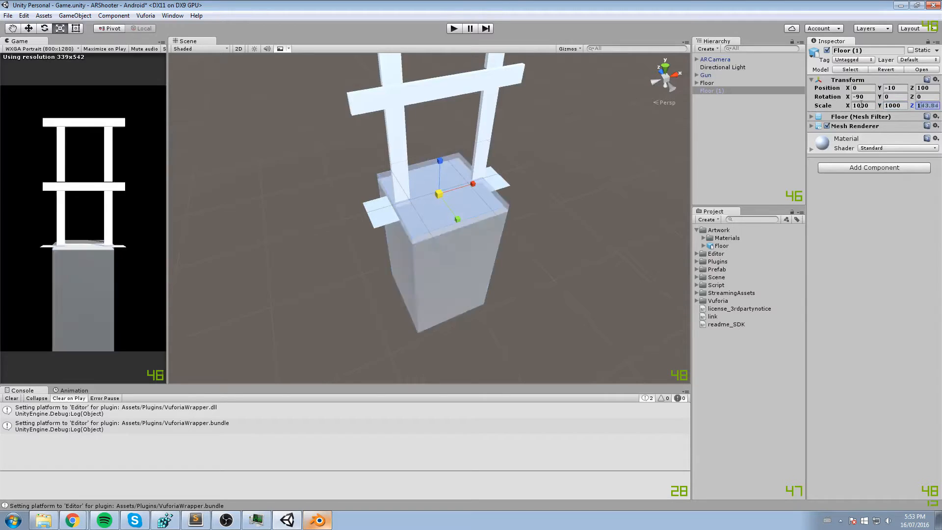
# - Check the scaled floor block from a closer angle and save the scene
pyautogui.moveTo(439, 180); pyautogui.dragTo(454, 168, button='middle')
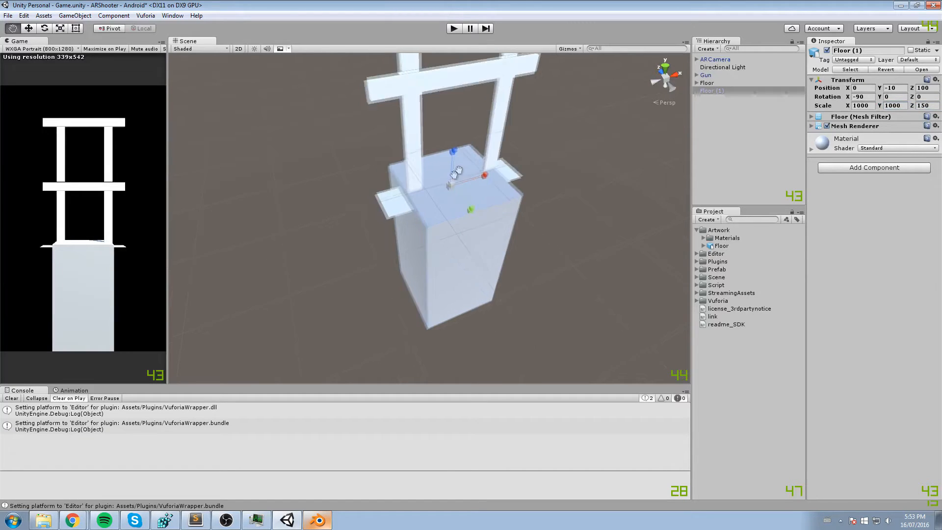
pyautogui.scroll(1, 455, 168)
pyautogui.keyDown('alt'); pyautogui.moveTo(422, 225); pyautogui.dragTo(476, 162); pyautogui.keyUp('alt')
pyautogui.hotkey('ctrl', 's')
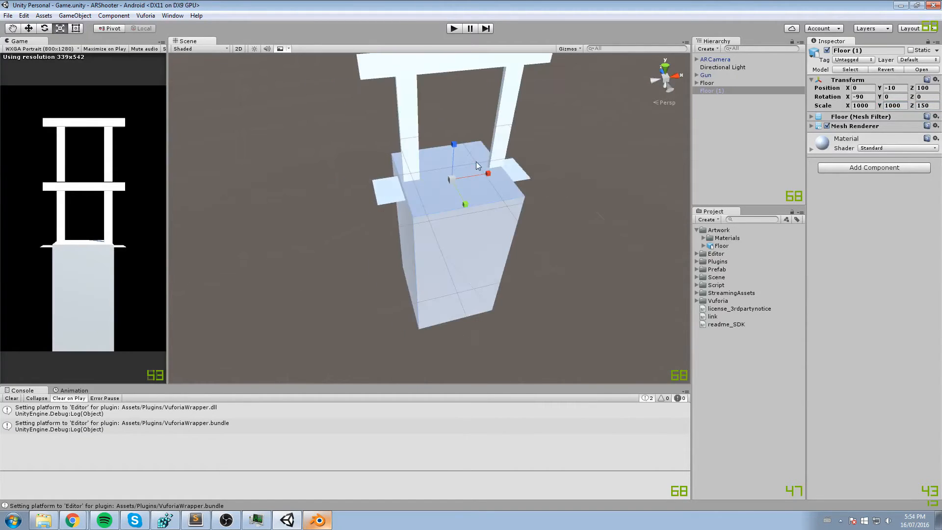
# - Rename the imported block Floor (1) to Floor
pyautogui.click(723, 93)
pyautogui.press('BackSpace')
pyautogui.press('BackSpace')
pyautogui.press('BackSpace')
pyautogui.press('Return')
pyautogui.moveTo(613, 141); pyautogui.dragTo(611, 149, button='middle')
# - Delete the old Floor plane together with its cube structure, and select the imported Floor block
pyautogui.click(733, 110)
pyautogui.click(708, 90)
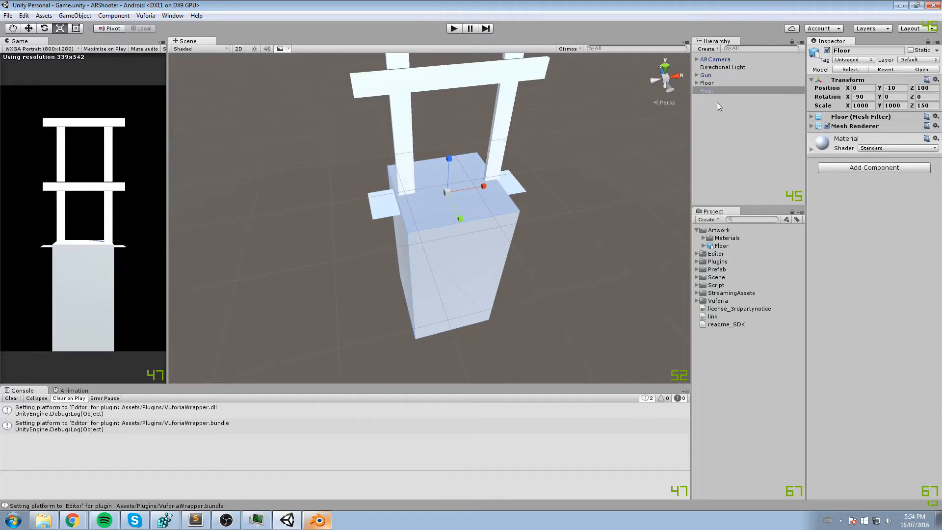
pyautogui.click(707, 82)
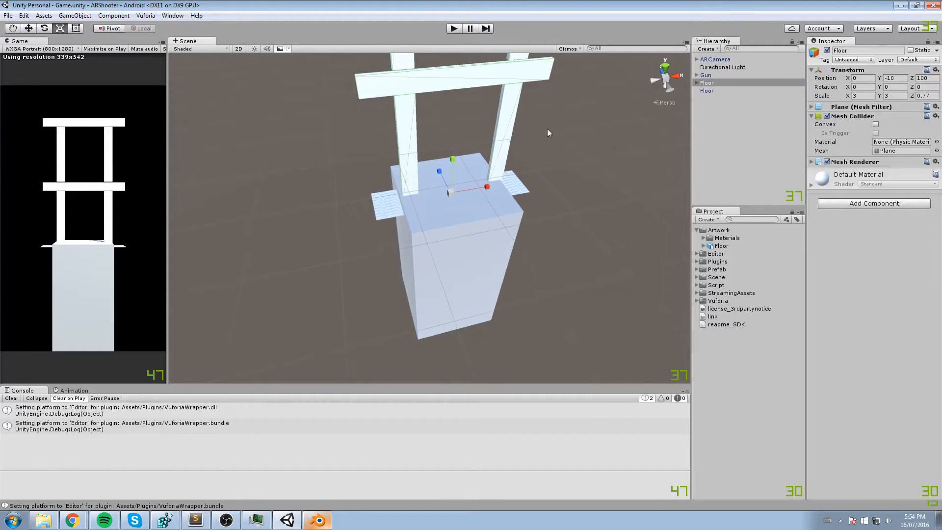
pyautogui.click(707, 86)
pyautogui.press('Delete')
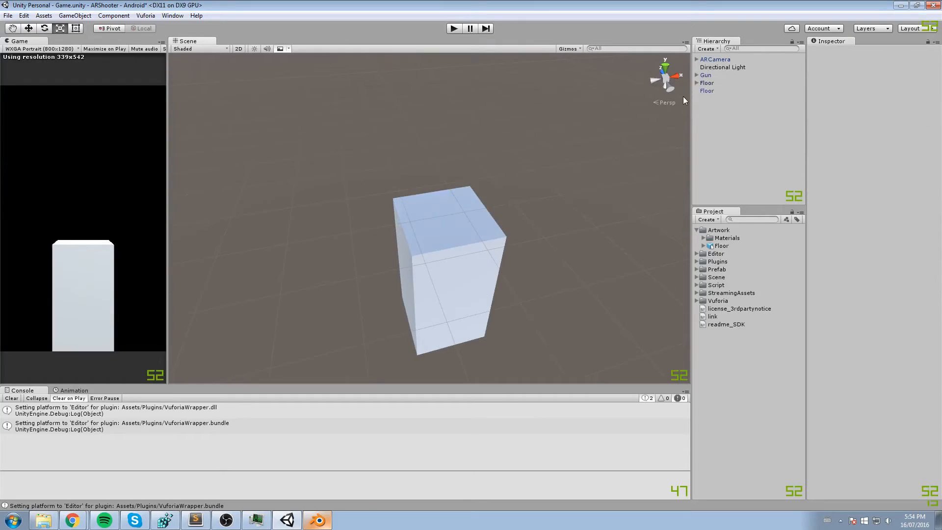
pyautogui.click(440, 222)
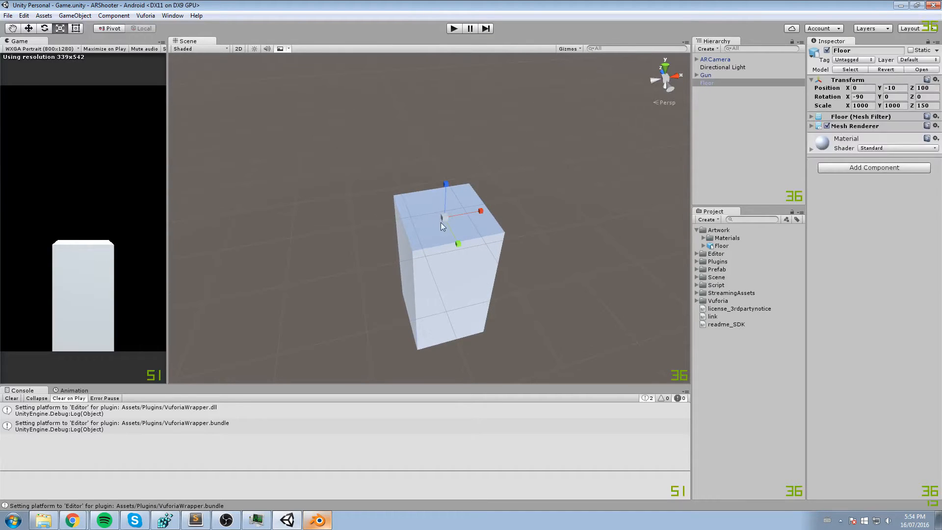
pyautogui.keyDown('alt'); pyautogui.moveTo(405, 227); pyautogui.dragTo(416, 256); pyautogui.keyUp('alt')
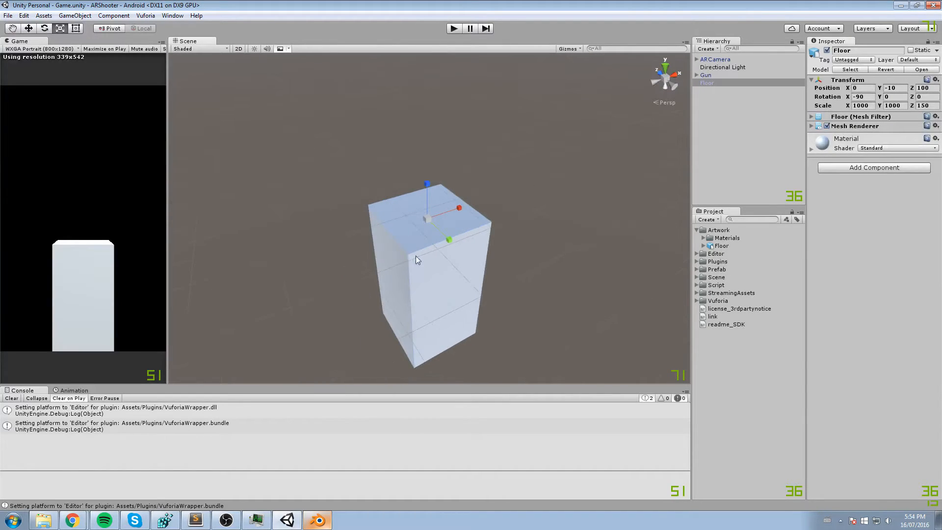
# - Switch to Blender and save the floor model as a new file named Block.blend in the ARShooter folder
pyautogui.click(318, 520)
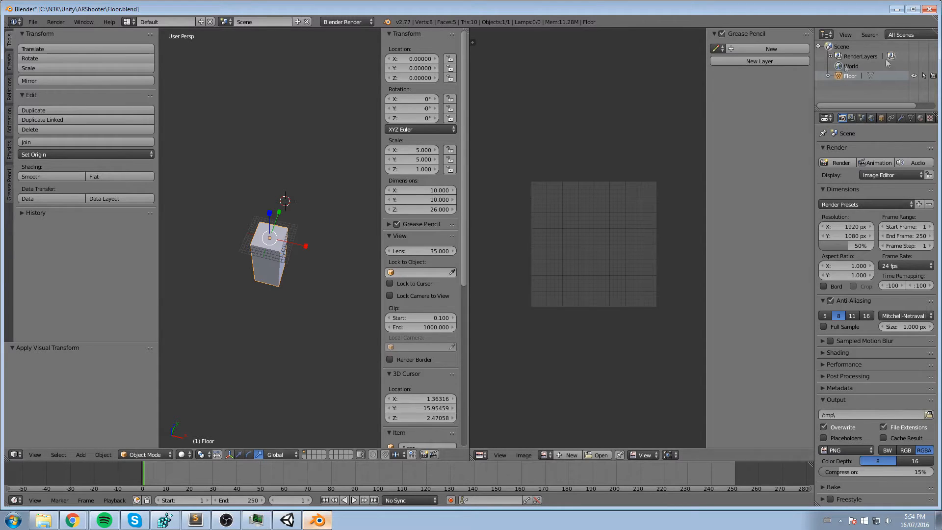
pyautogui.click(897, 9)
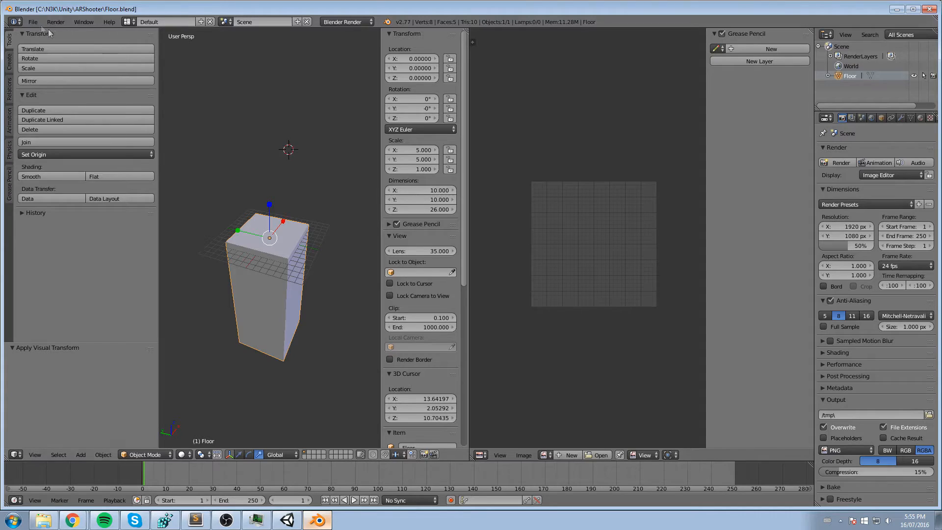
pyautogui.click(33, 22)
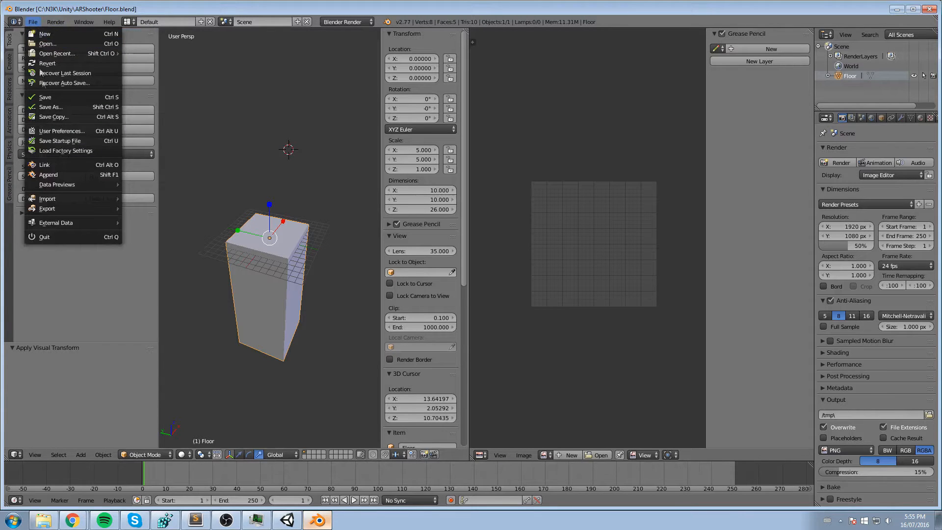
pyautogui.click(58, 106)
pyautogui.click(167, 149)
pyautogui.click(203, 47)
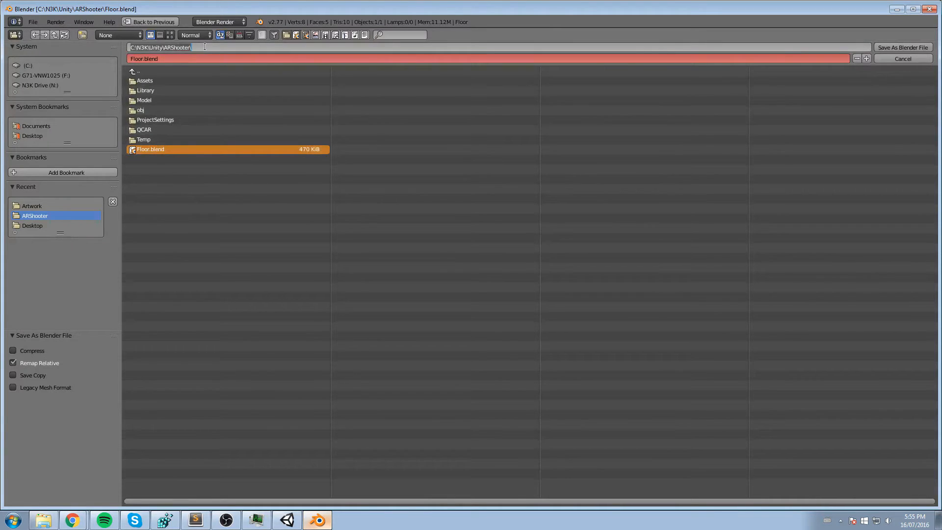
pyautogui.press('Return')
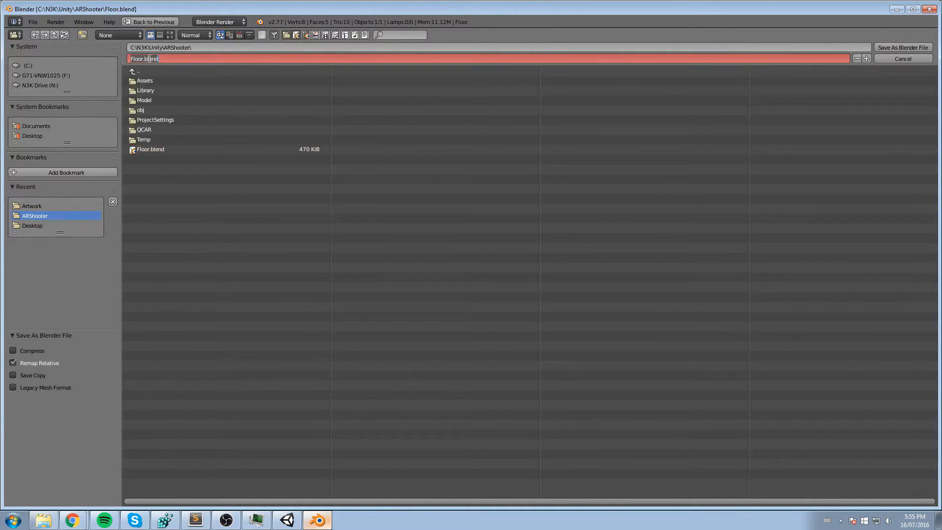
pyautogui.press('BackSpace')
pyautogui.press('BackSpace')
pyautogui.press('BackSpace')
pyautogui.press('BackSpace')
pyautogui.press('BackSpace')
pyautogui.write('Block')
pyautogui.press('Return')
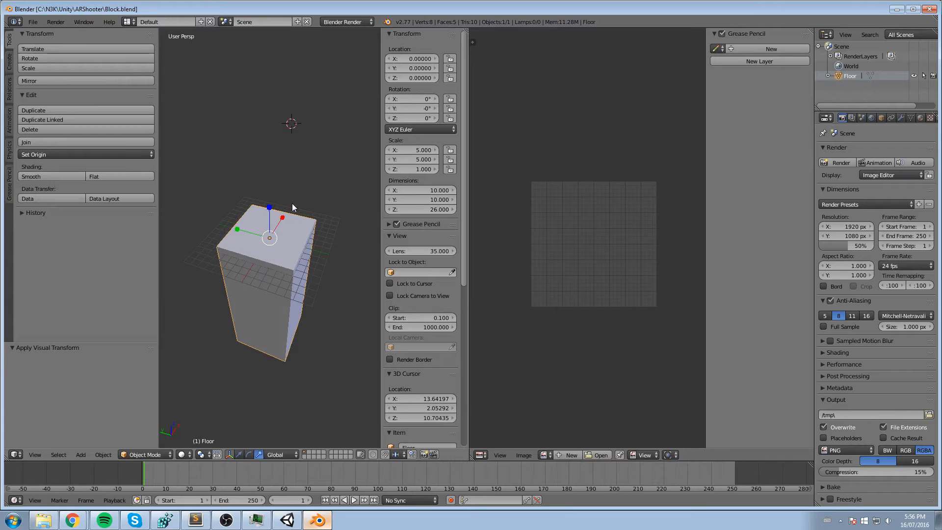
# - Set the block's dimensions to X 1, Y 1 and Z 5
pyautogui.scroll(3, 293, 203)
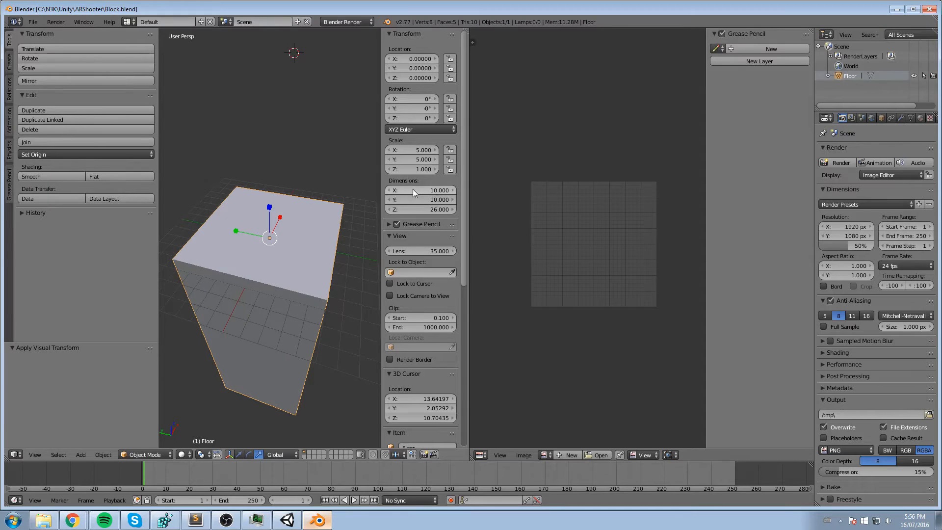
pyautogui.moveTo(411, 190); pyautogui.dragTo(419, 190)
pyautogui.click(419, 189)
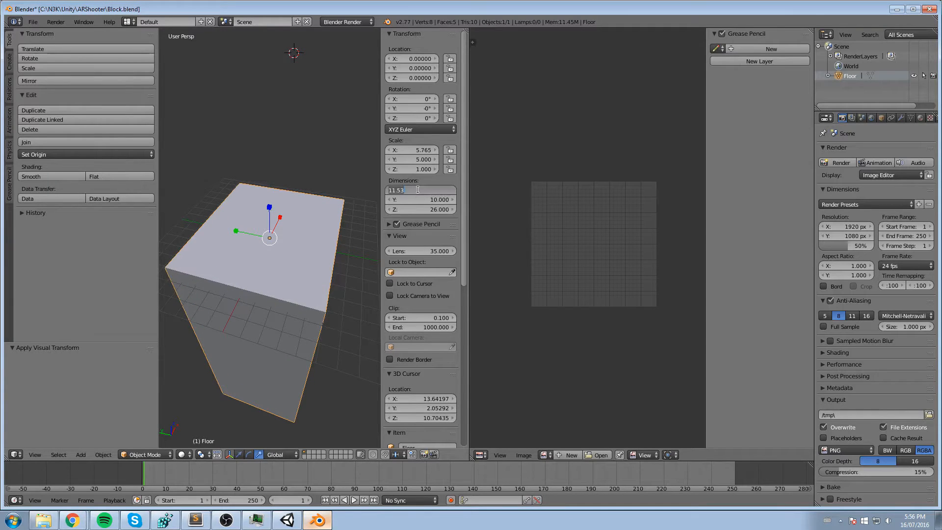
pyautogui.write('1')
pyautogui.press('Tab')
pyautogui.write('1')
pyautogui.press('Tab')
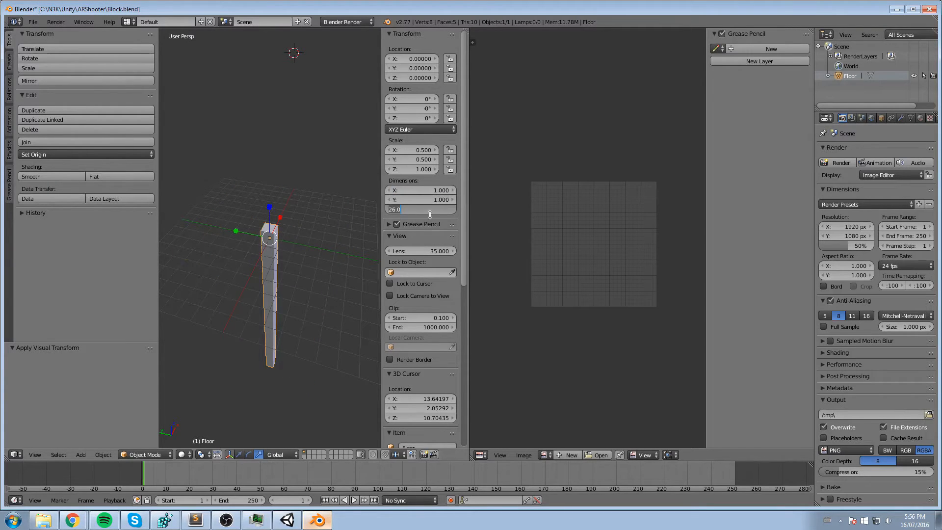
pyautogui.write('5')
pyautogui.press('Return')
# - Move the resized block up along the Z axis by about 4.8 units
pyautogui.moveTo(374, 216)
pyautogui.mouseDown(button='middle')
pyautogui.moveTo(306, 238)
pyautogui.moveTo(325, 220)
pyautogui.moveTo(310, 222)
pyautogui.mouseUp(button='middle')
pyautogui.scroll(3, 310, 222)
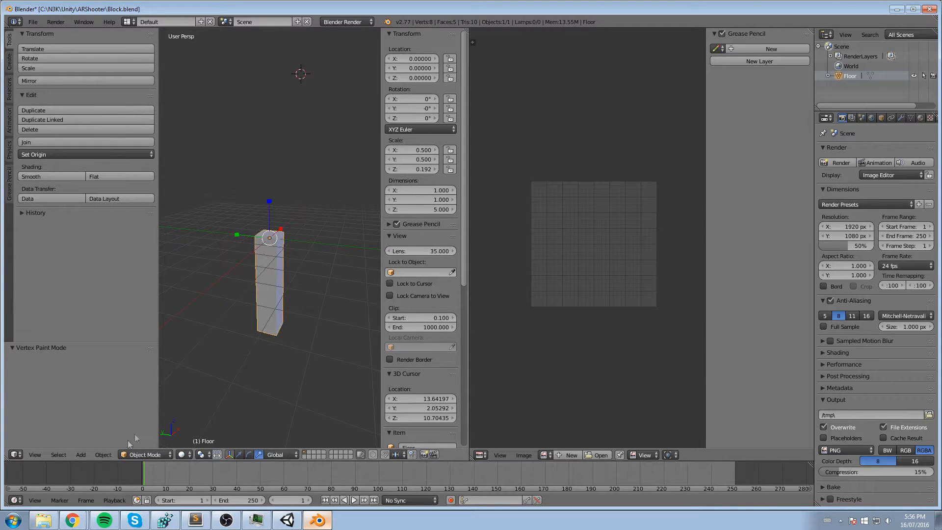
pyautogui.press('g')
pyautogui.press('z')
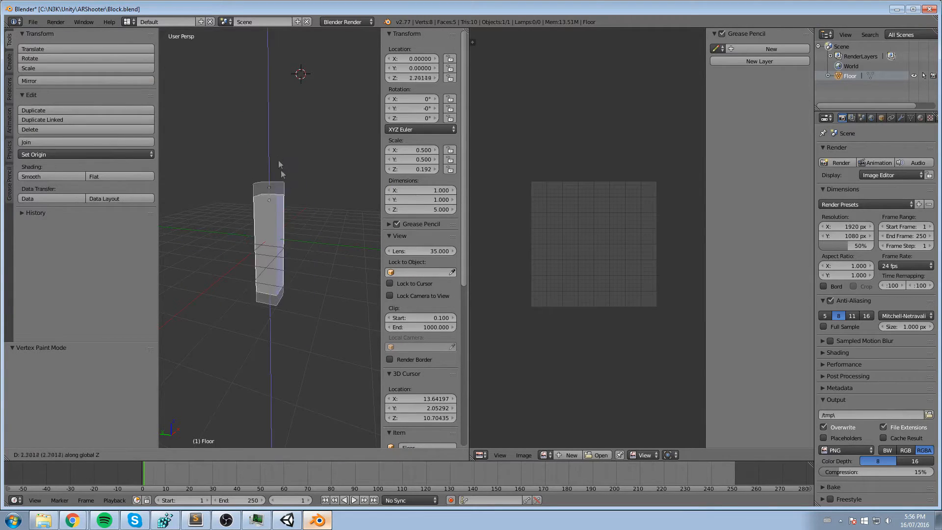
pyautogui.click(272, 97)
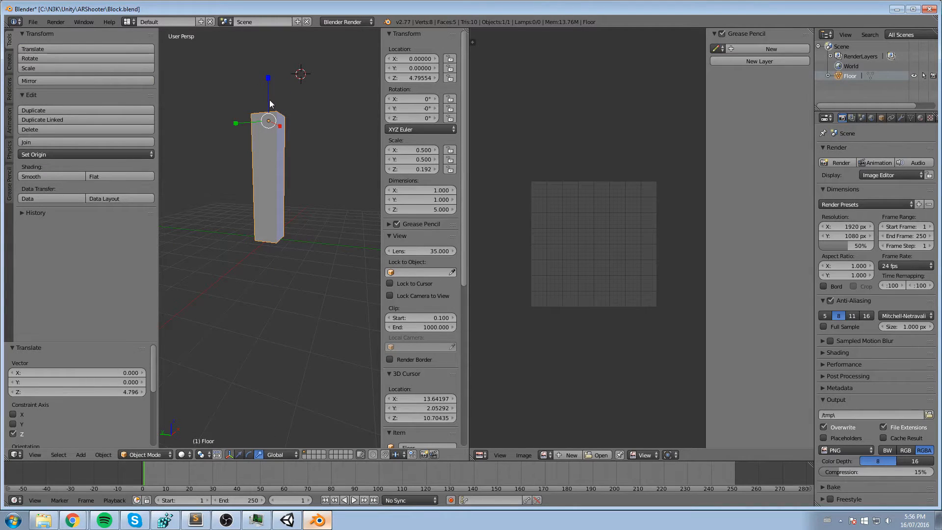
pyautogui.hotkey('ctrl', 'c')
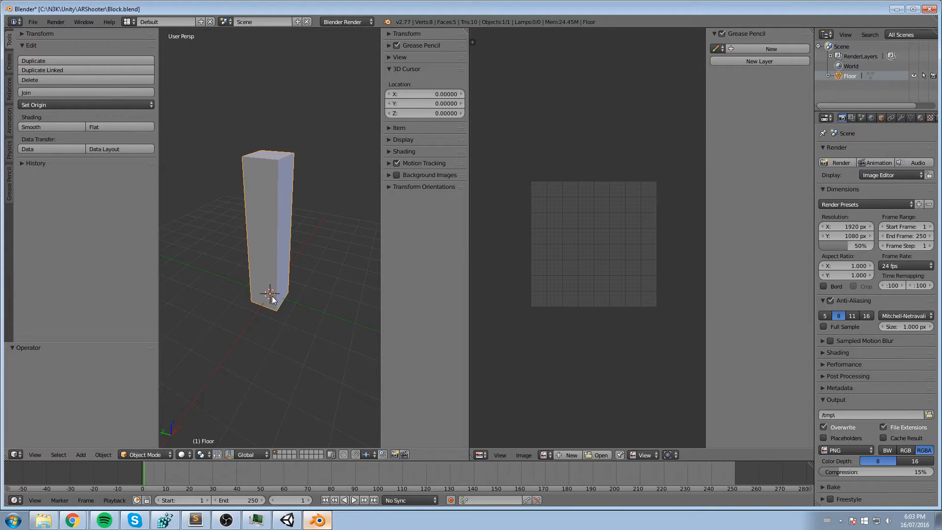
# - Set the block's origin to the 3D cursor at its base and check the origin point from several angles
pyautogui.click(40, 105)
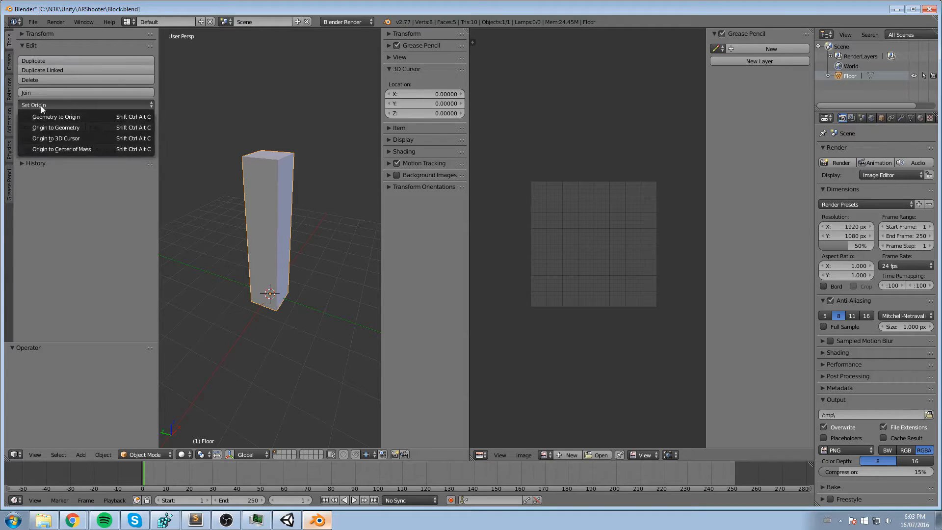
pyautogui.click(61, 138)
pyautogui.moveTo(268, 296); pyautogui.dragTo(303, 287, button='middle')
pyautogui.click(257, 240)
pyautogui.scroll(-1, 290, 157)
pyautogui.moveTo(288, 135); pyautogui.dragTo(277, 227, button='middle')
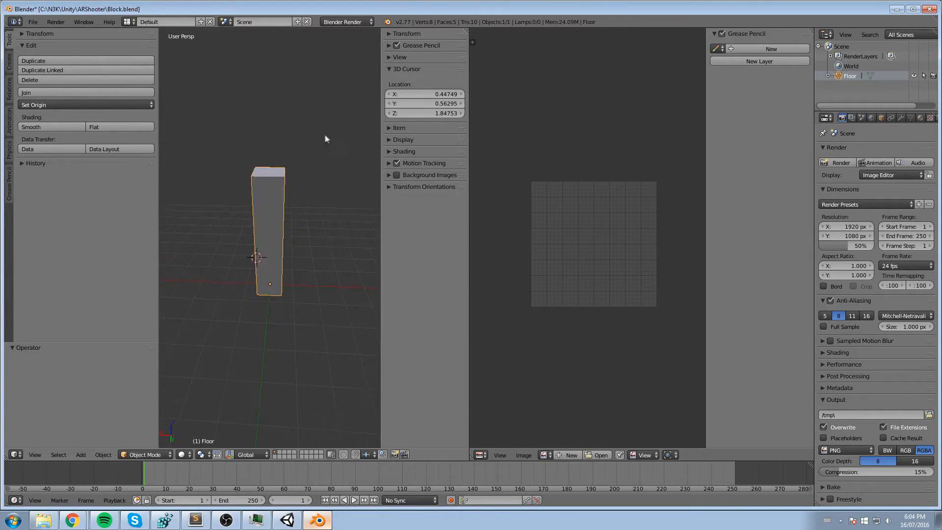
pyautogui.moveTo(325, 135); pyautogui.dragTo(313, 149, button='middle')
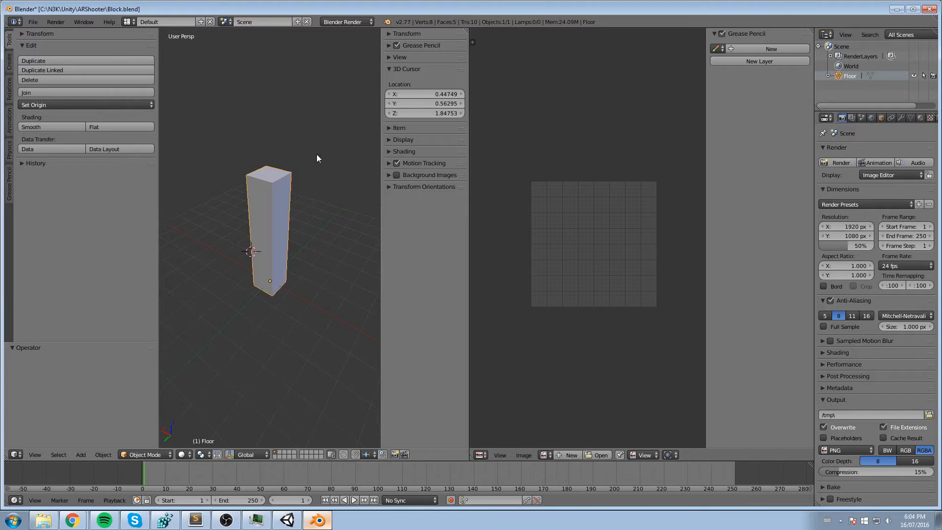
# - Enter Edit Mode, select the edges around the block's open underside and fill them with a face
pyautogui.moveTo(316, 158); pyautogui.dragTo(296, 204, button='middle')
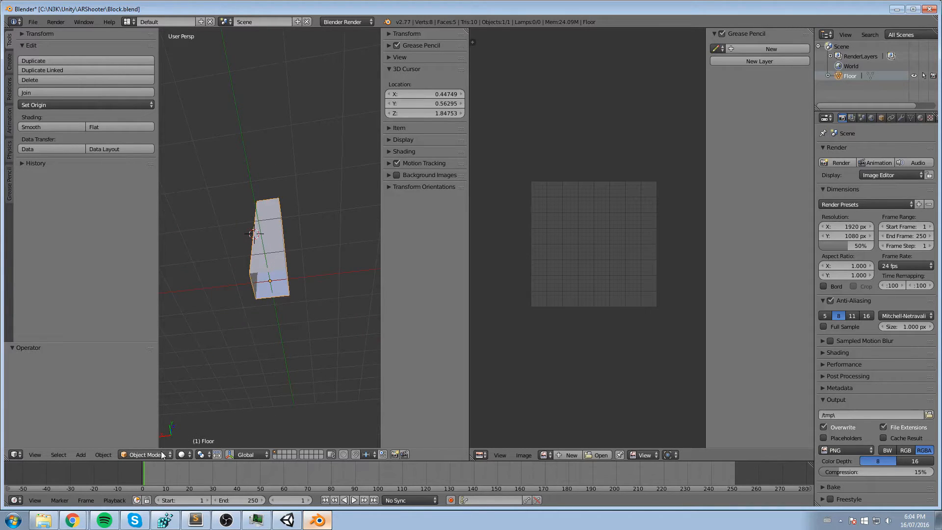
pyautogui.click(144, 454)
pyautogui.click(138, 433)
pyautogui.scroll(4, 266, 301)
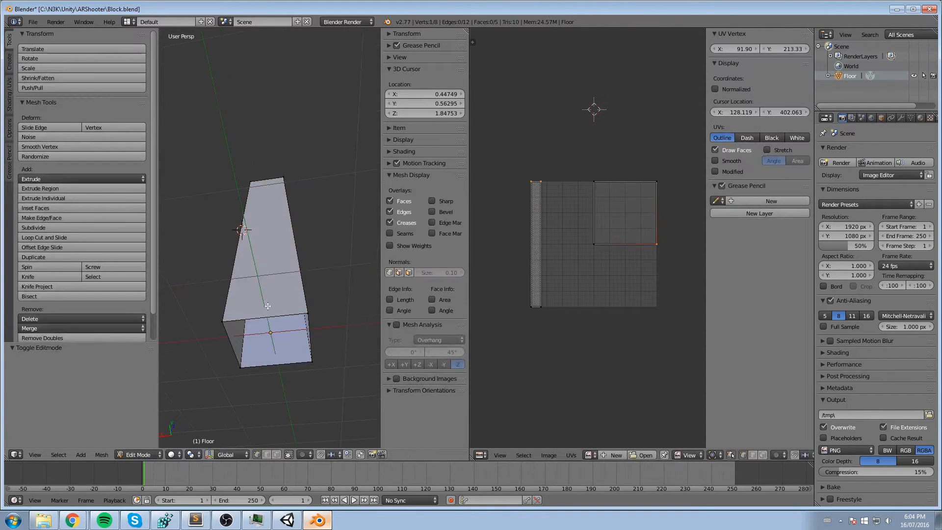
pyautogui.moveTo(269, 316); pyautogui.dragTo(256, 300, button='middle')
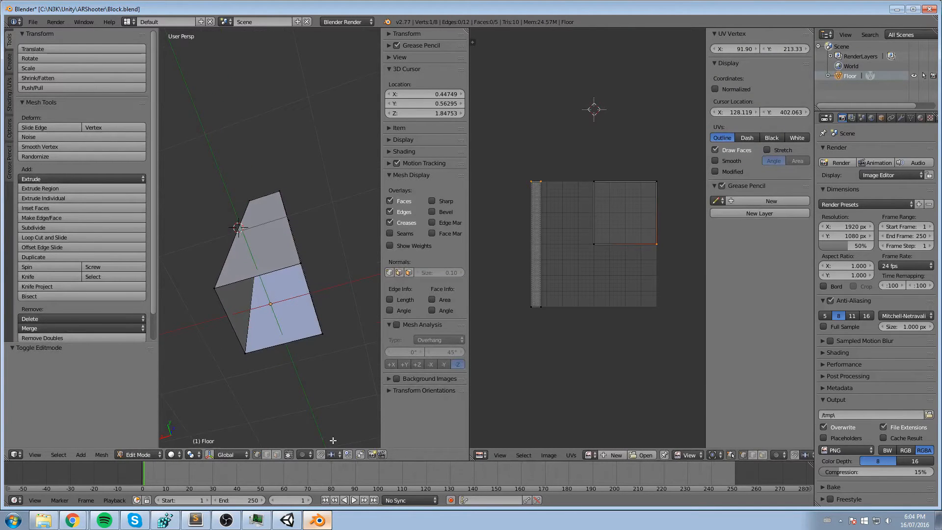
pyautogui.press('a')
pyautogui.rightClick(275, 267)
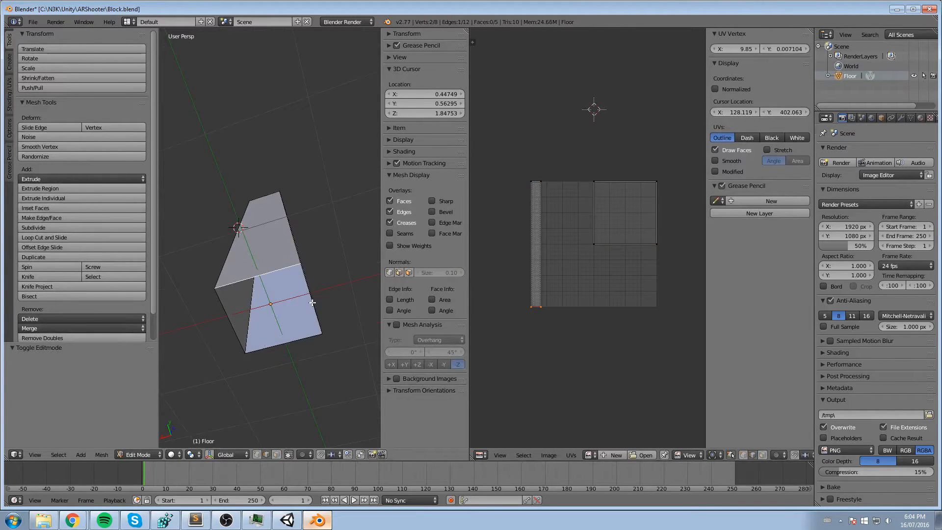
pyautogui.keyDown('shift'); pyautogui.rightClick(312, 303); pyautogui.keyUp('shift')
pyautogui.keyDown('shift'); pyautogui.rightClick(284, 346); pyautogui.keyUp('shift')
pyautogui.press('f')
# - Inspect the closed block and unwrap its new bottom face with the standard Unwrap method
pyautogui.moveTo(288, 249); pyautogui.dragTo(305, 251, button='middle')
pyautogui.scroll(-3, 308, 252)
pyautogui.scroll(2, 309, 254)
pyautogui.moveTo(304, 217); pyautogui.dragTo(296, 265, button='middle')
pyautogui.moveTo(315, 234); pyautogui.dragTo(318, 247, button='middle')
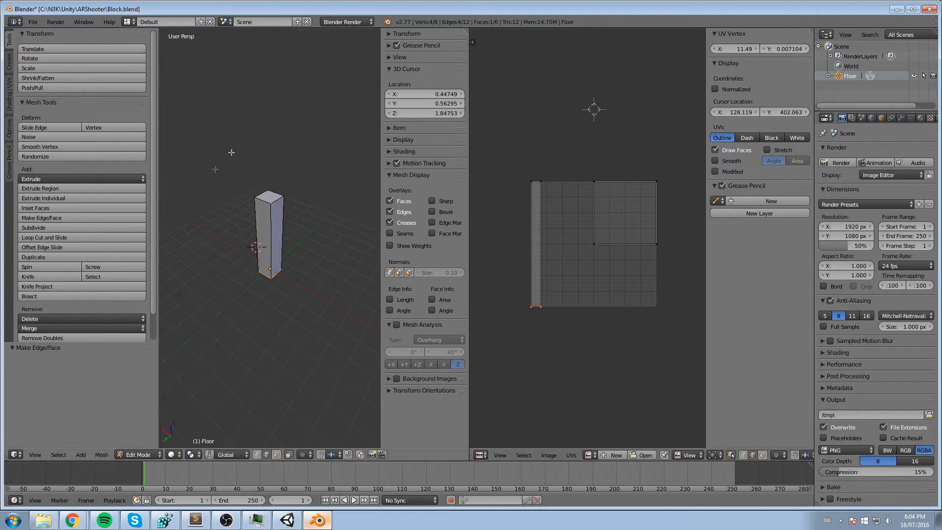
pyautogui.moveTo(301, 253); pyautogui.dragTo(301, 242, button='middle')
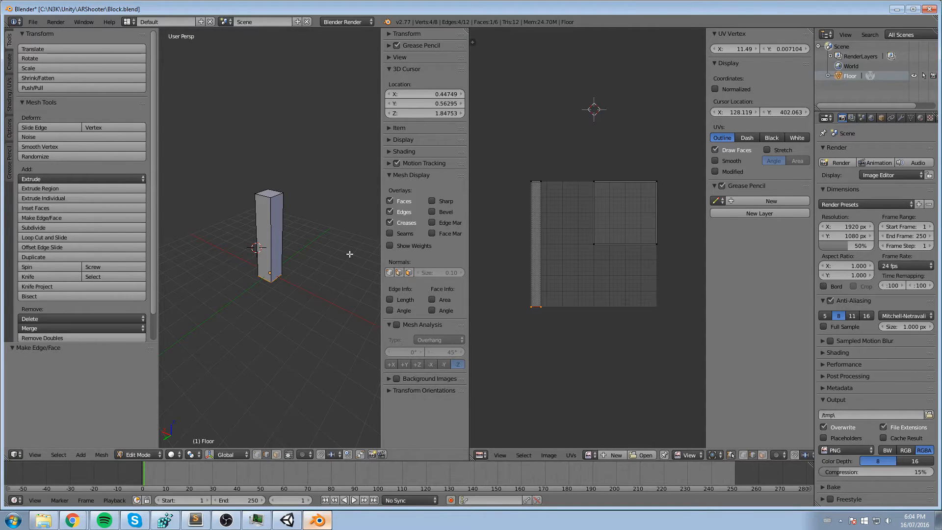
pyautogui.scroll(3, 298, 178)
pyautogui.moveTo(298, 178); pyautogui.dragTo(307, 206, button='middle')
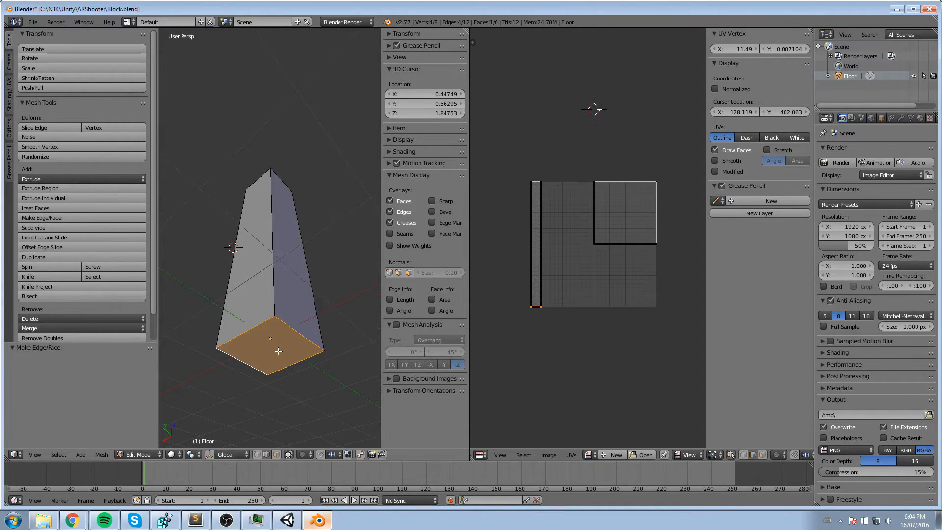
pyautogui.press('u')
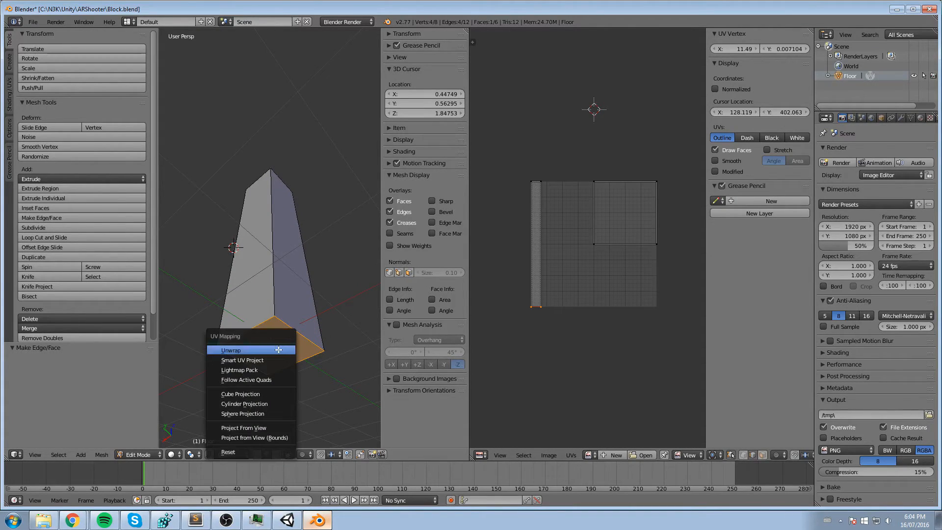
pyautogui.click(248, 350)
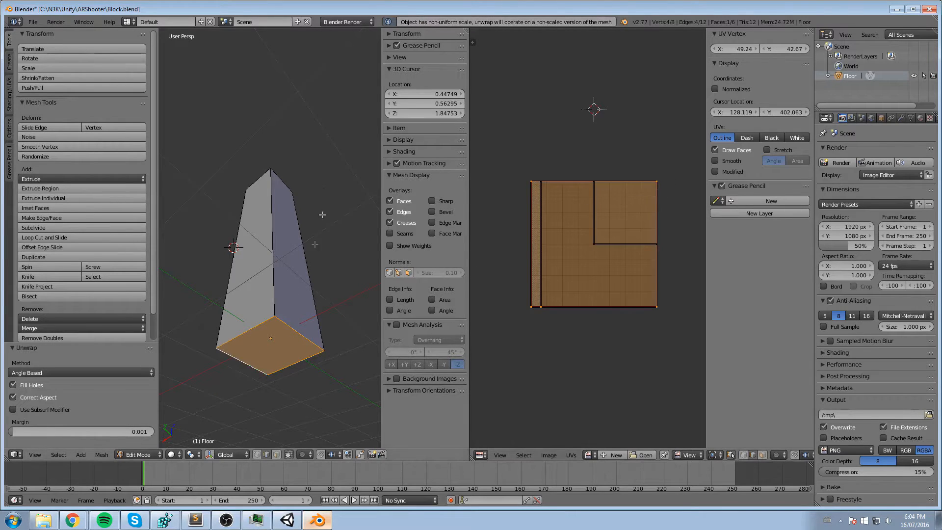
# - Change to face selection and unwrap the block's top face
pyautogui.moveTo(322, 214); pyautogui.dragTo(319, 307, button='middle')
pyautogui.click(275, 106)
pyautogui.moveTo(270, 109); pyautogui.dragTo(273, 274, button='middle')
pyautogui.click(276, 454)
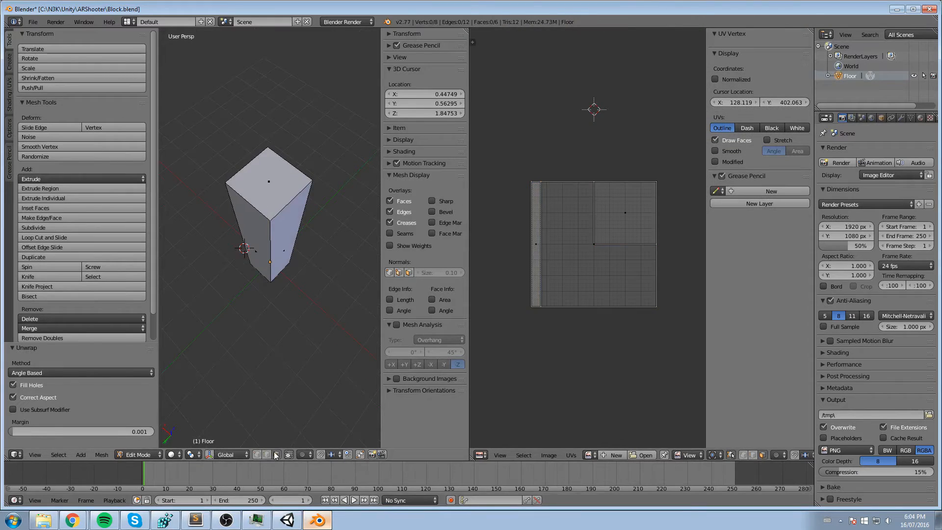
pyautogui.rightClick(269, 183)
pyautogui.press('u')
pyautogui.click(221, 187)
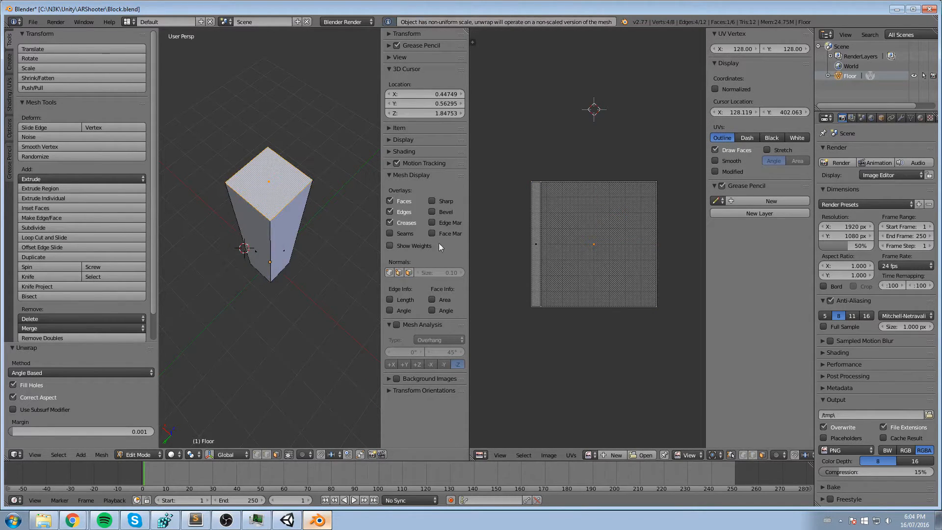
# - Add the bottom face to the selected top face and scale their UVs down to about 0.41
pyautogui.scroll(1, 537, 333)
pyautogui.moveTo(305, 294); pyautogui.dragTo(309, 201, button='middle')
pyautogui.moveTo(289, 332); pyautogui.dragTo(284, 286, button='middle')
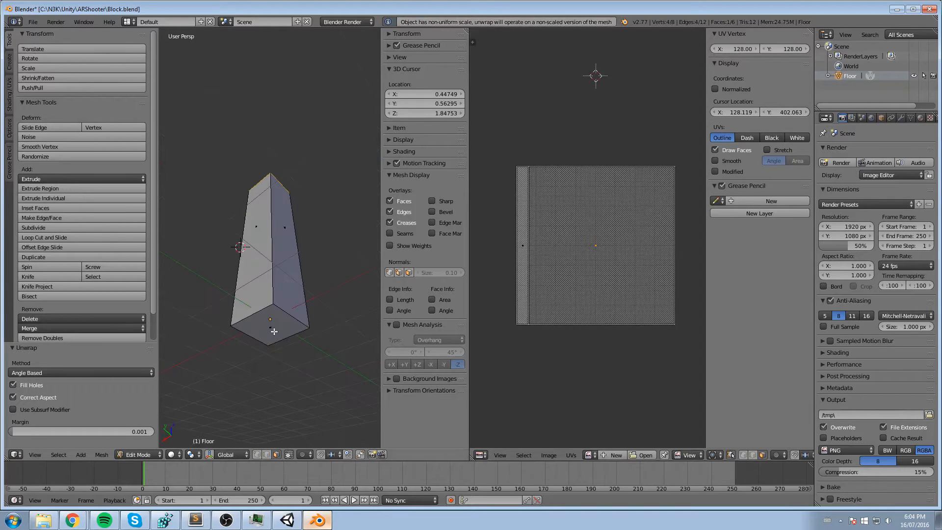
pyautogui.keyDown('shift'); pyautogui.rightClick(274, 328); pyautogui.keyUp('shift')
pyautogui.moveTo(336, 225); pyautogui.dragTo(288, 277, button='middle')
pyautogui.scroll(-1, 584, 148)
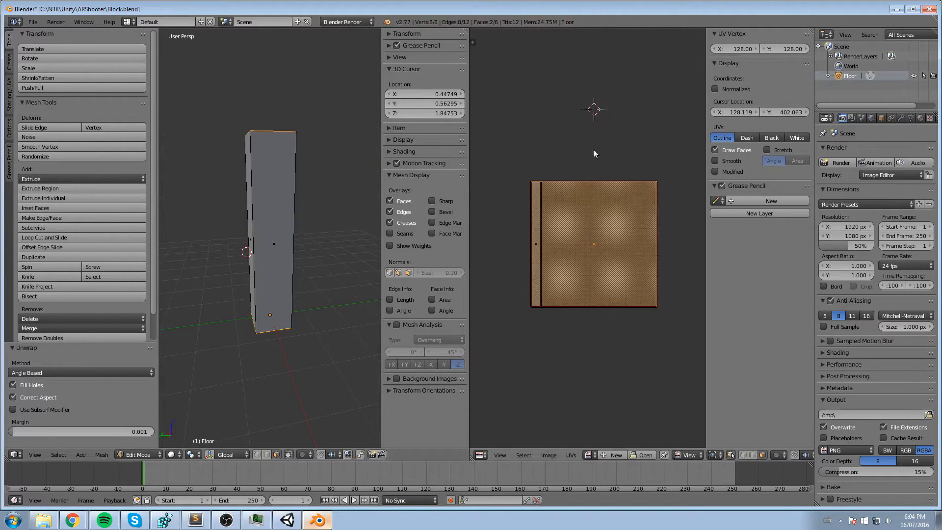
pyautogui.press('s')
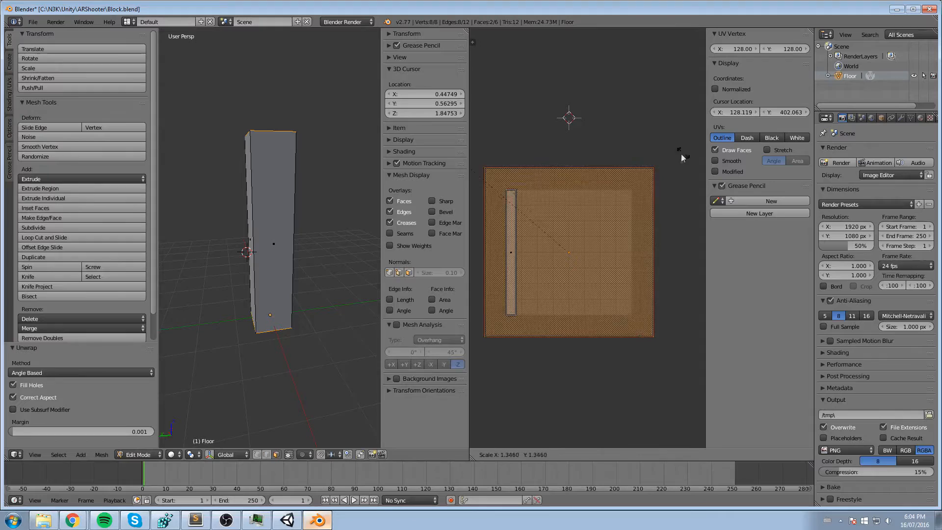
pyautogui.click(594, 211)
# - Move the shrunken top and bottom face UVs into the lower-right corner of the UV grid
pyautogui.scroll(2, 584, 198)
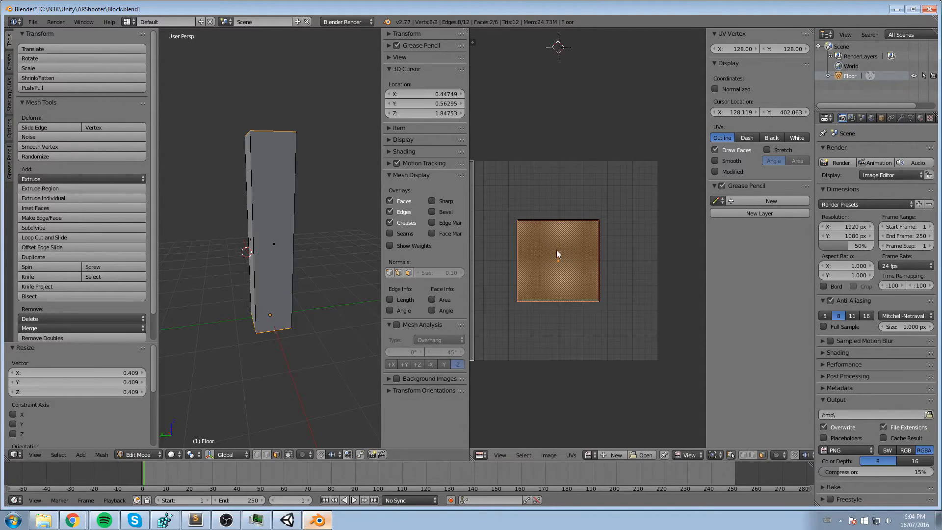
pyautogui.moveTo(538, 140); pyautogui.dragTo(595, 150, button='middle')
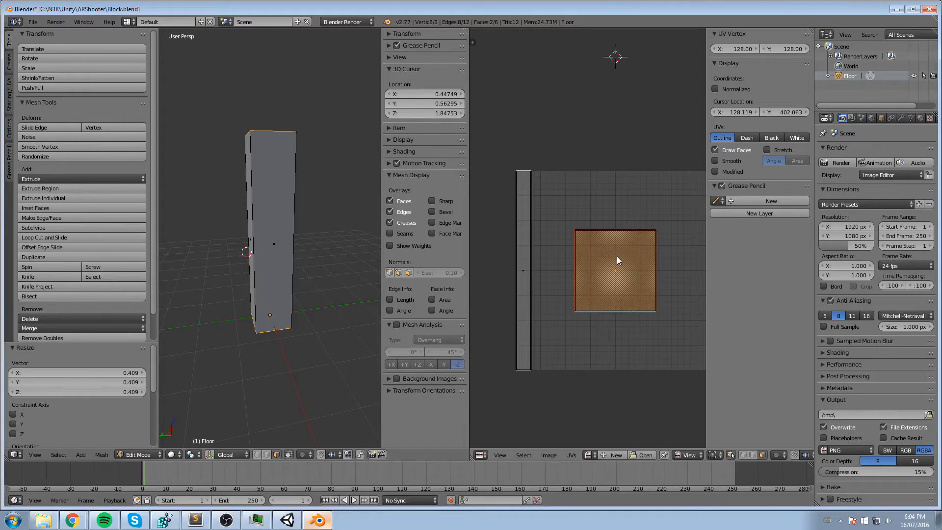
pyautogui.press('g')
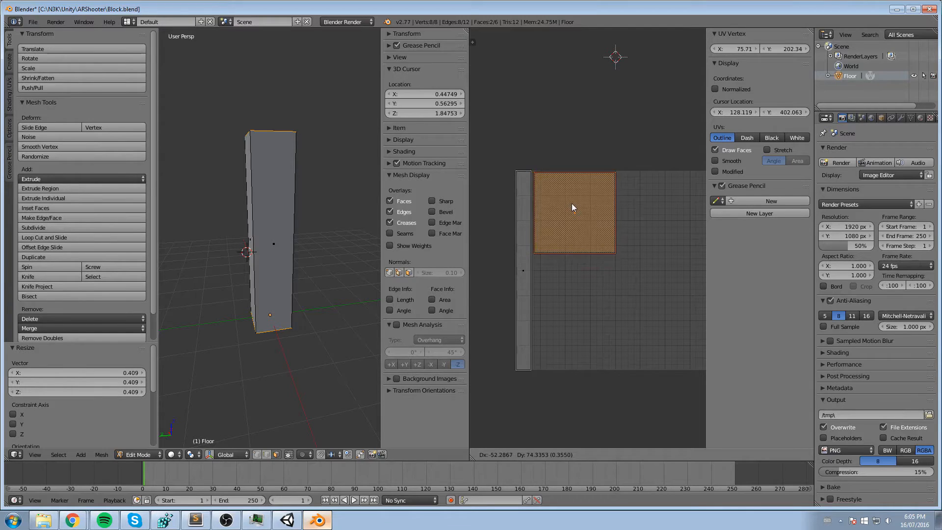
pyautogui.click(572, 203)
pyautogui.scroll(-2, 581, 187)
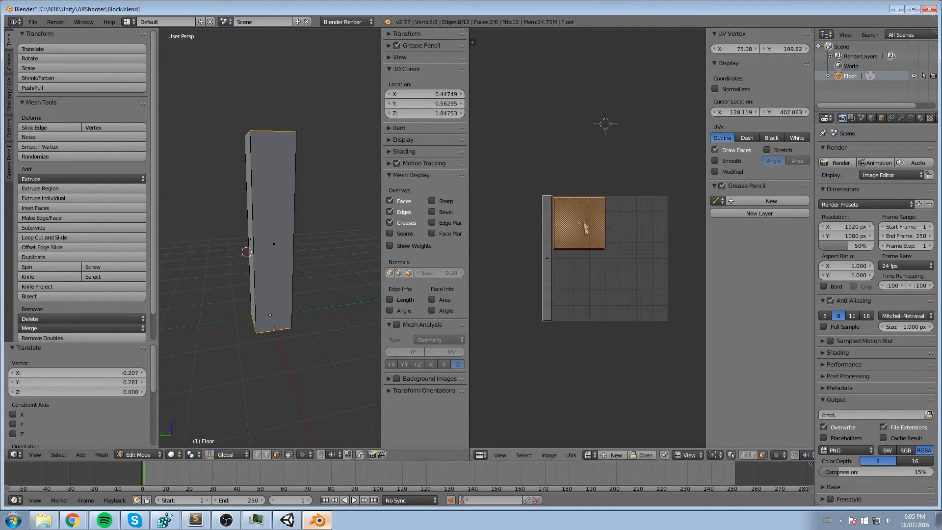
pyautogui.press('g')
pyautogui.click(646, 289)
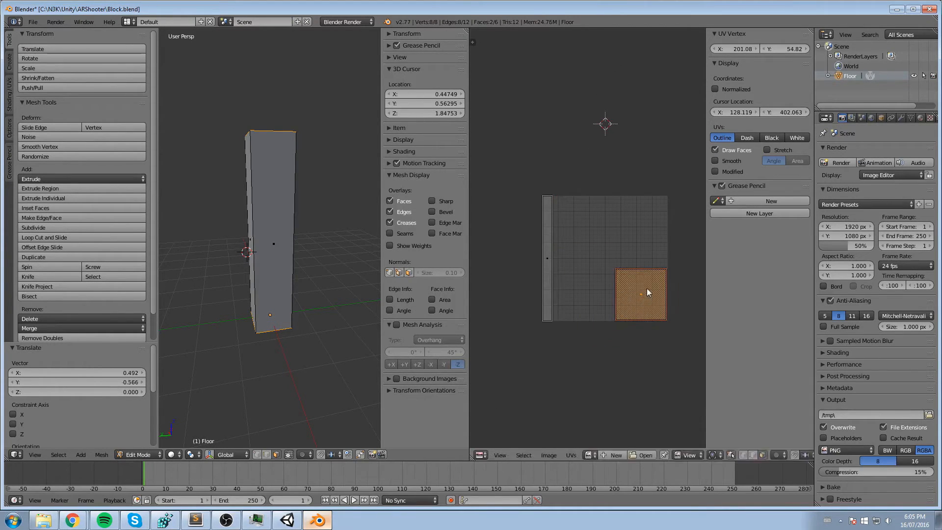
# - Turn off the syncing of UV and mesh selection so the square top and bottom face UVs can be edited separately
pyautogui.moveTo(647, 292); pyautogui.dragTo(602, 234, button='middle')
pyautogui.scroll(3, 599, 262)
pyautogui.scroll(-5, 599, 262)
pyautogui.scroll(3, 594, 262)
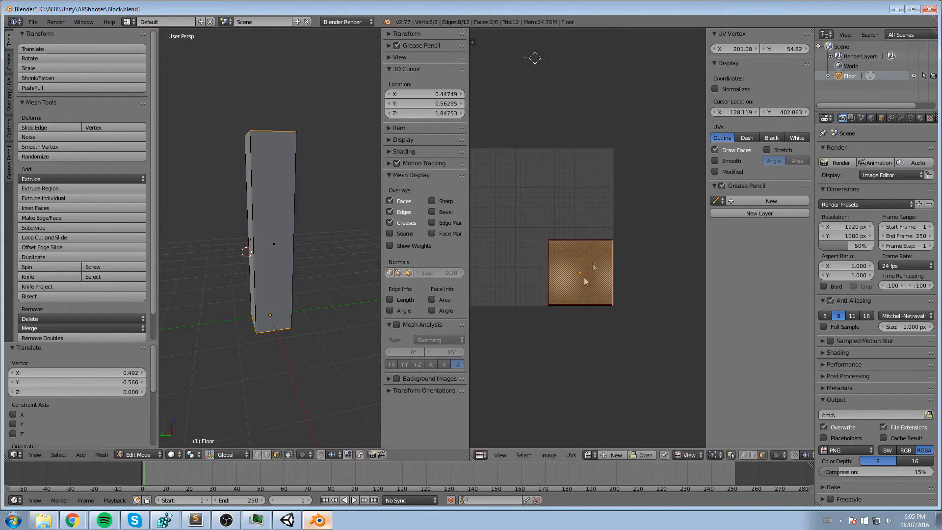
pyautogui.scroll(1, 613, 304)
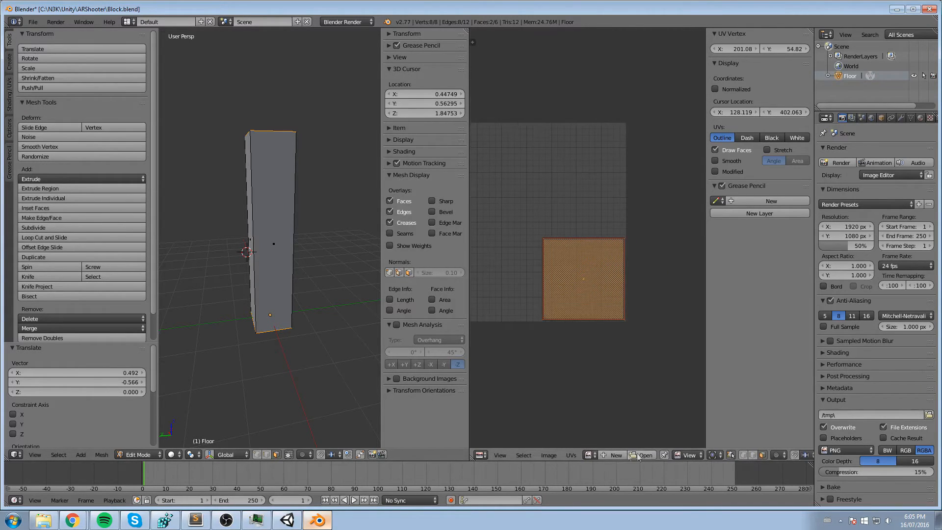
pyautogui.click(731, 455)
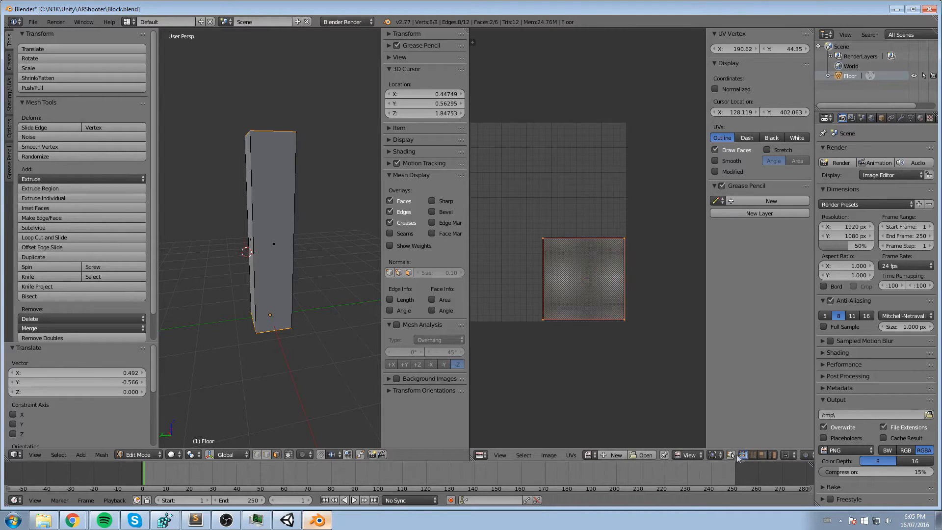
pyautogui.moveTo(542, 231); pyautogui.dragTo(567, 235, button='middle')
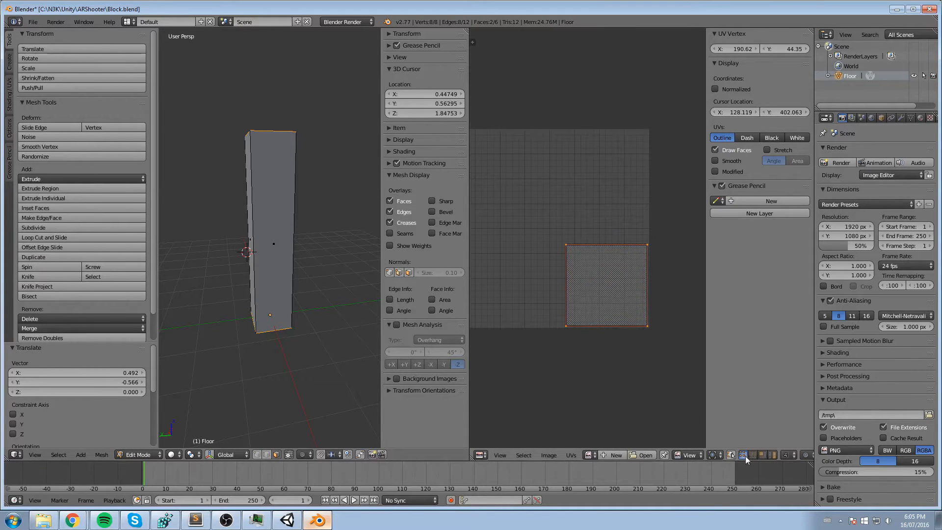
# - Box-select the upper-left corner of the square face UVs and set its position to X 128, Y 128
pyautogui.press('b')
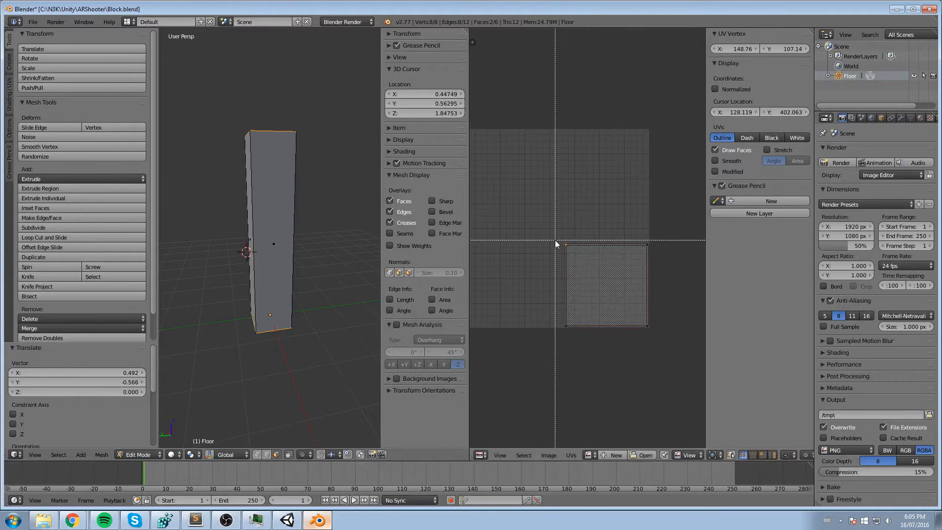
pyautogui.moveTo(552, 226); pyautogui.dragTo(580, 256)
pyautogui.moveTo(555, 227); pyautogui.dragTo(578, 233, button='middle')
pyautogui.press('b')
pyautogui.moveTo(657, 80); pyautogui.dragTo(663, 80, button='middle')
pyautogui.click(749, 51)
pyautogui.write('128')
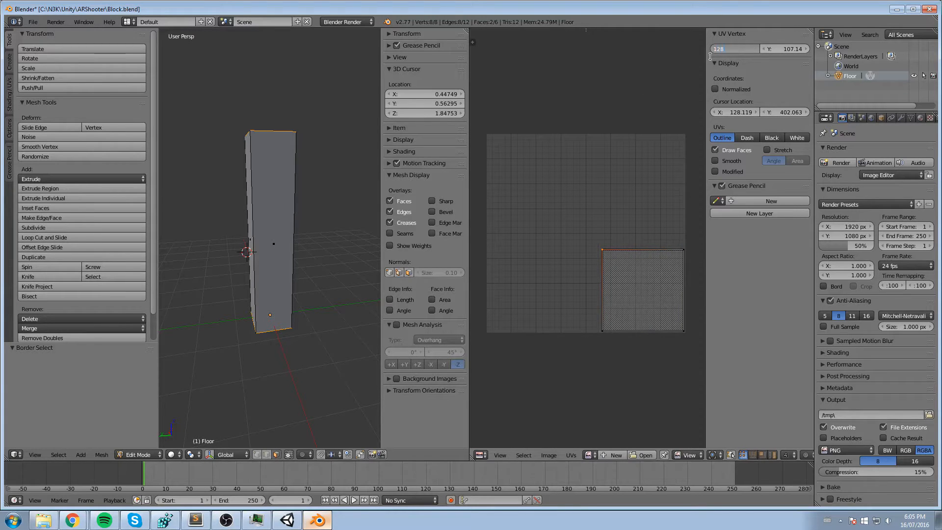
pyautogui.press('Tab')
pyautogui.write('128')
pyautogui.press('Return')
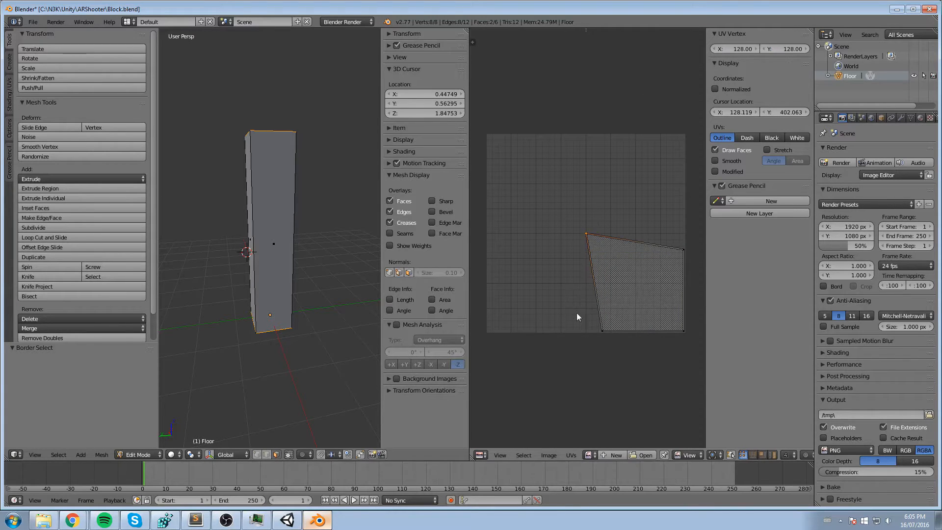
# - Try to set the square's lower-left UV corner to X 128, Y 0, and undo the change
pyautogui.keyDown('shift'); pyautogui.rightClick(591, 320); pyautogui.keyUp('shift')
pyautogui.click(743, 48)
pyautogui.write('128')
pyautogui.press('Tab')
pyautogui.write('0')
pyautogui.press('Return')
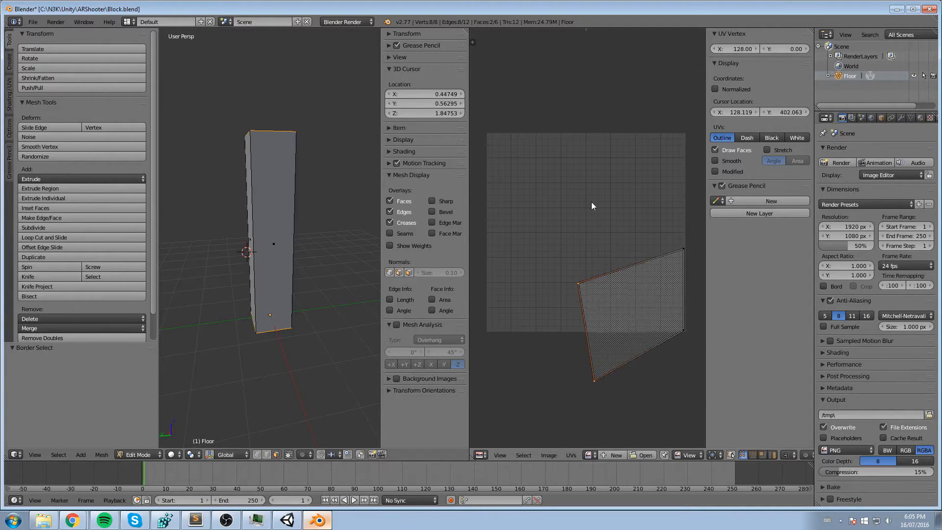
pyautogui.hotkey('ctrl', 'z')
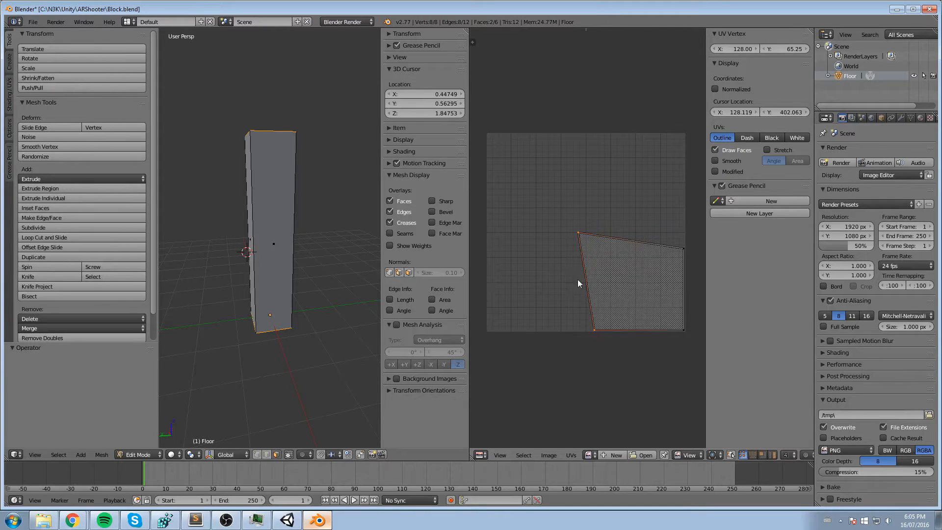
pyautogui.hotkey('ctrl', 'z')
# - Box-select only the lower-left corner of the square face UVs and set its position to X 128, Y 0
pyautogui.click(575, 270)
pyautogui.click(583, 306)
pyautogui.rightClick(588, 317)
pyautogui.press('b')
pyautogui.moveTo(594, 320); pyautogui.dragTo(613, 336)
pyautogui.click(737, 48)
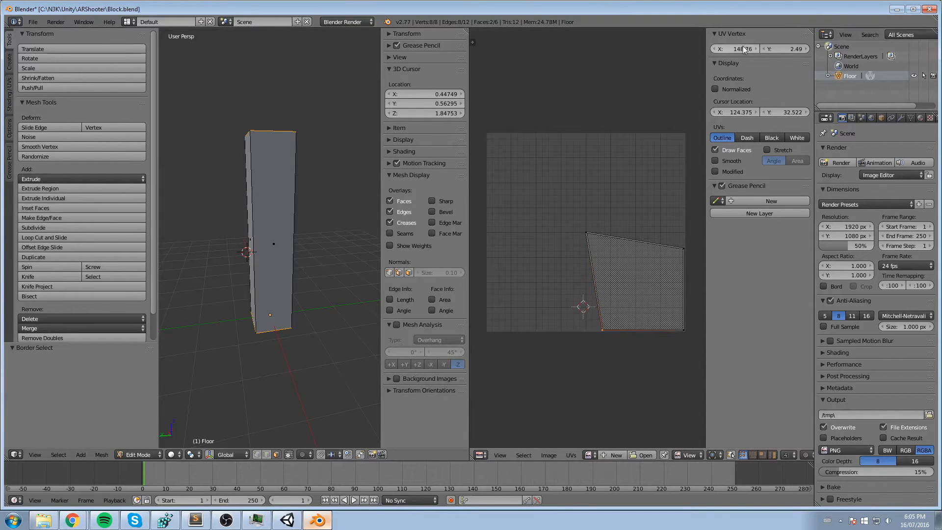
pyautogui.write('128')
pyautogui.press('Tab')
pyautogui.write('0')
pyautogui.press('Return')
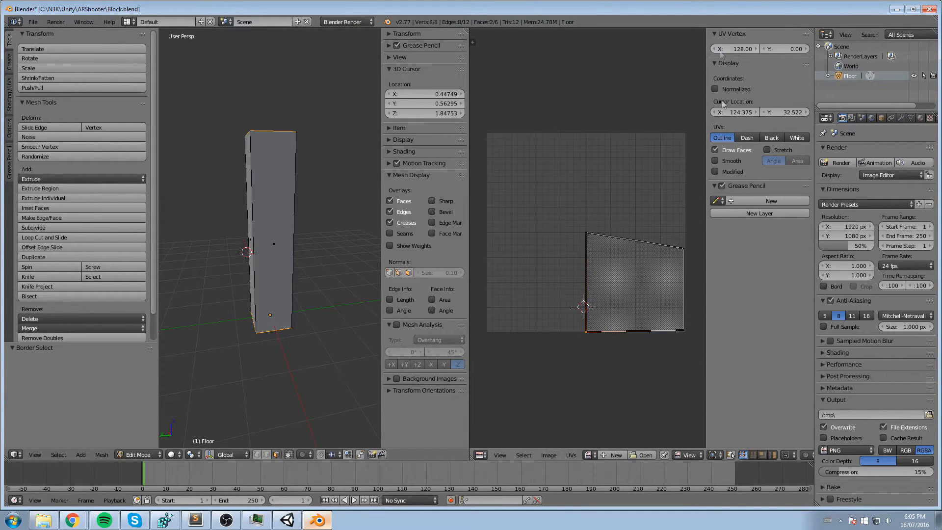
# - Box-select the lower-right corner of the square face UVs and set its position to X 256, Y 0
pyautogui.click(696, 333)
pyautogui.press('b')
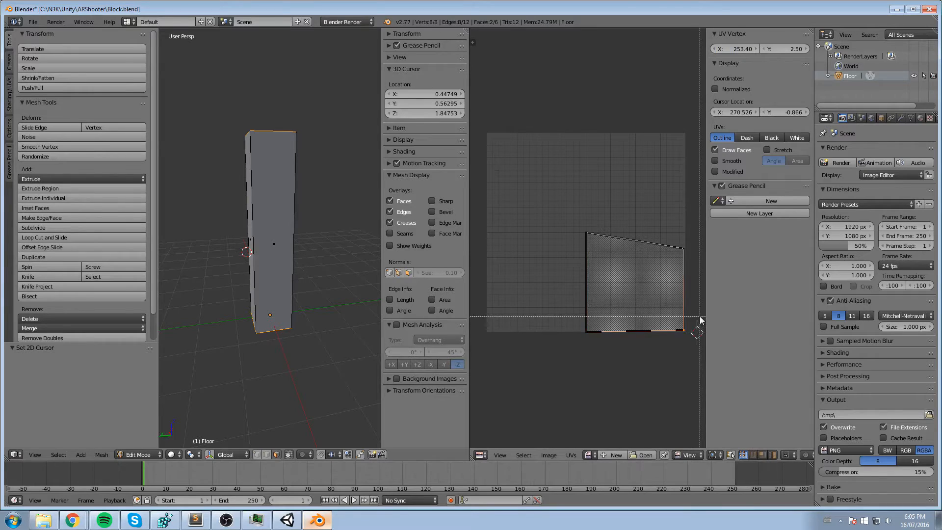
pyautogui.moveTo(700, 315); pyautogui.dragTo(672, 340)
pyautogui.moveTo(668, 298); pyautogui.dragTo(618, 299, button='middle')
pyautogui.click(740, 49)
pyautogui.write('256')
pyautogui.press('Tab')
pyautogui.write('256')
pyautogui.press('Return')
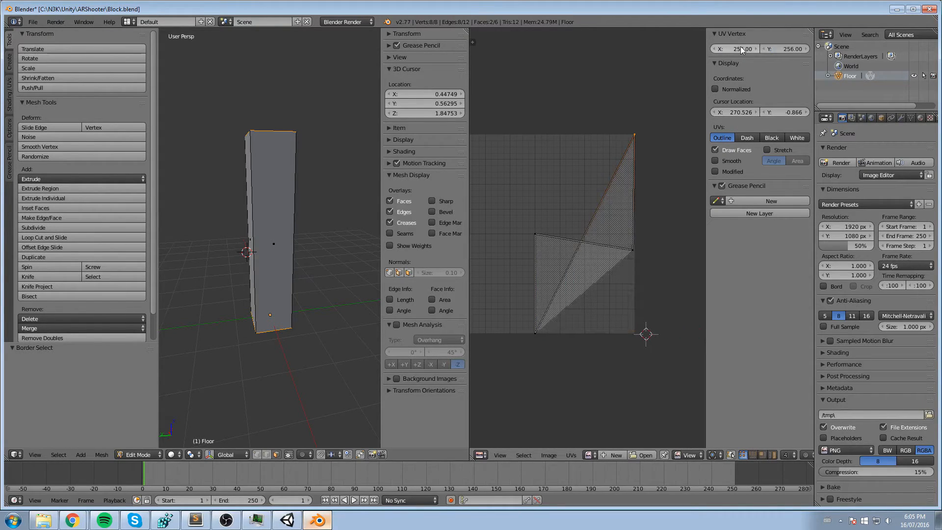
pyautogui.click(786, 49)
pyautogui.write('0')
pyautogui.press('Return')
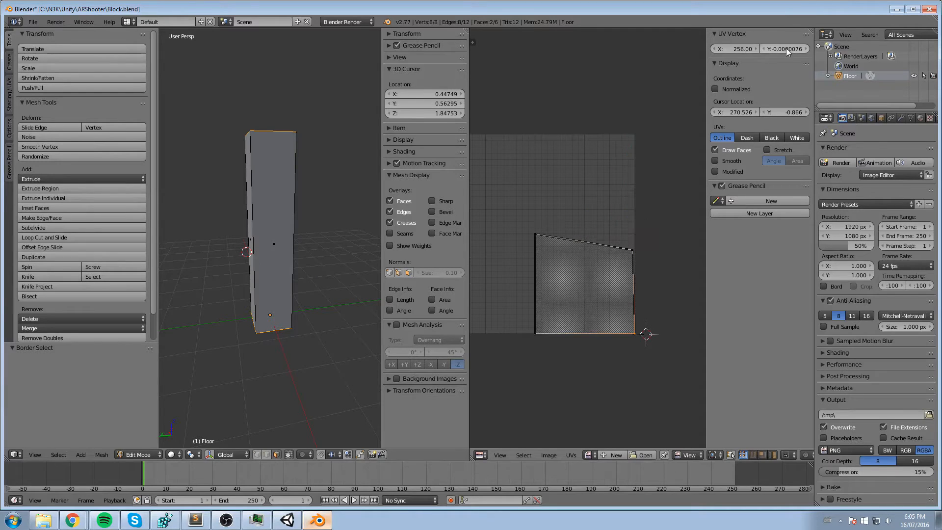
# - Box-select the upper-right corner of the square face UVs and set its position to X 256, Y 128
pyautogui.rightClick(634, 249)
pyautogui.press('b')
pyautogui.moveTo(655, 232); pyautogui.dragTo(621, 261)
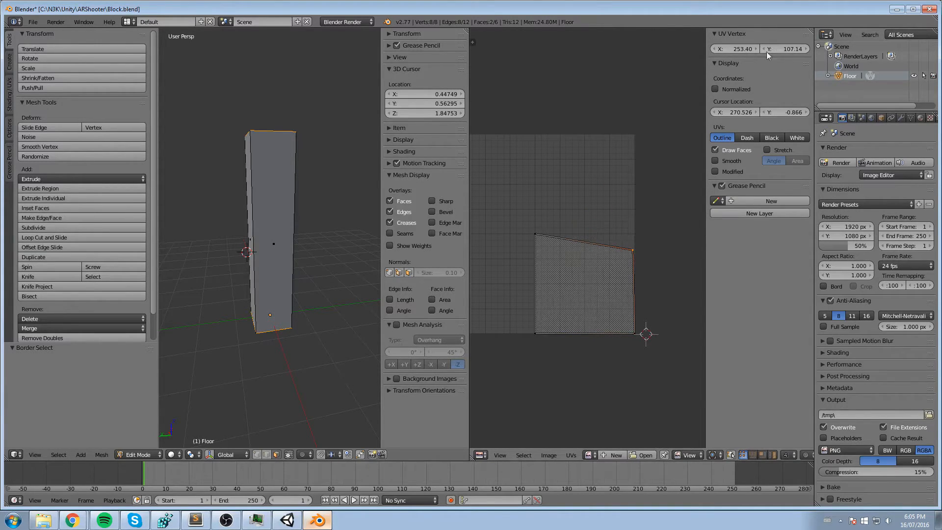
pyautogui.click(740, 49)
pyautogui.write('256')
pyautogui.press('Tab')
pyautogui.write('128')
pyautogui.press('Return')
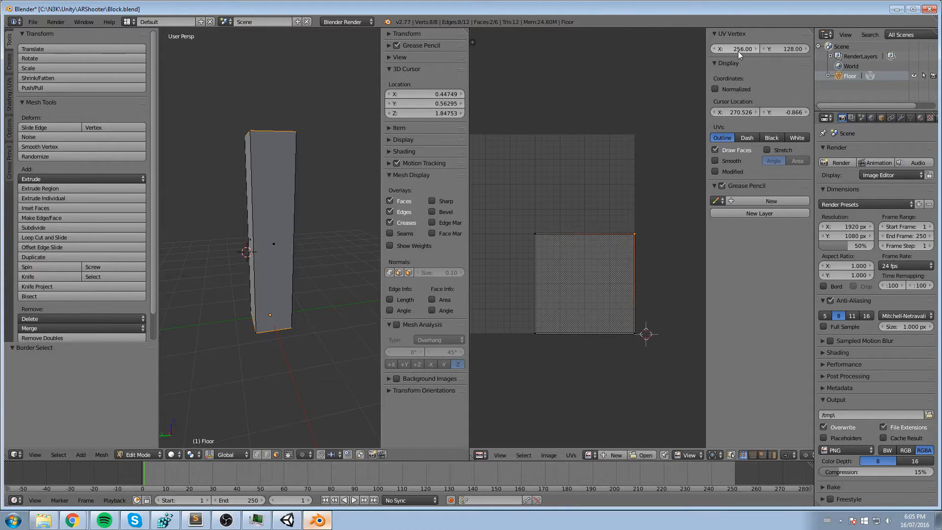
# - Select all faces of the block so that the side and end face UVs can be edited together
pyautogui.moveTo(608, 150); pyautogui.dragTo(634, 163, button='middle')
pyautogui.moveTo(584, 208); pyautogui.dragTo(593, 183, button='middle')
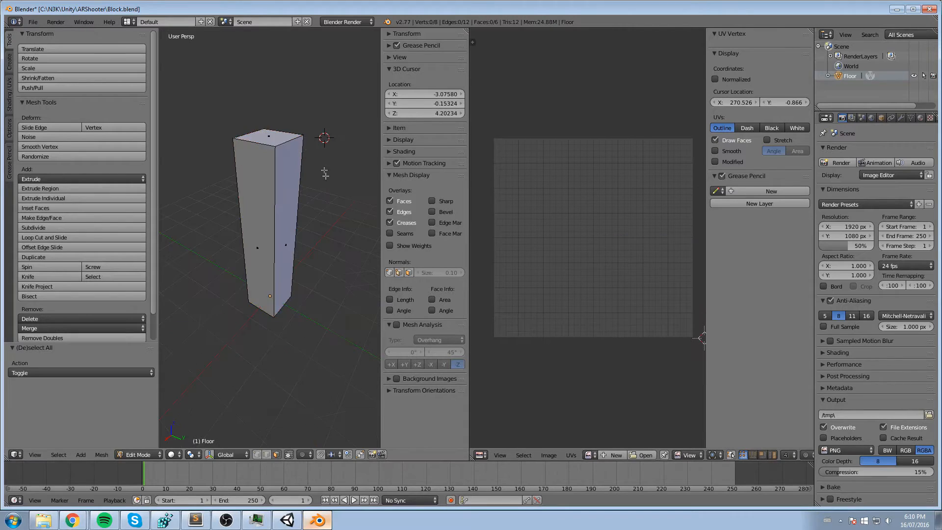
pyautogui.moveTo(325, 175); pyautogui.dragTo(249, 207, button='middle')
pyautogui.press('a')
pyautogui.press('a')
pyautogui.press('a')
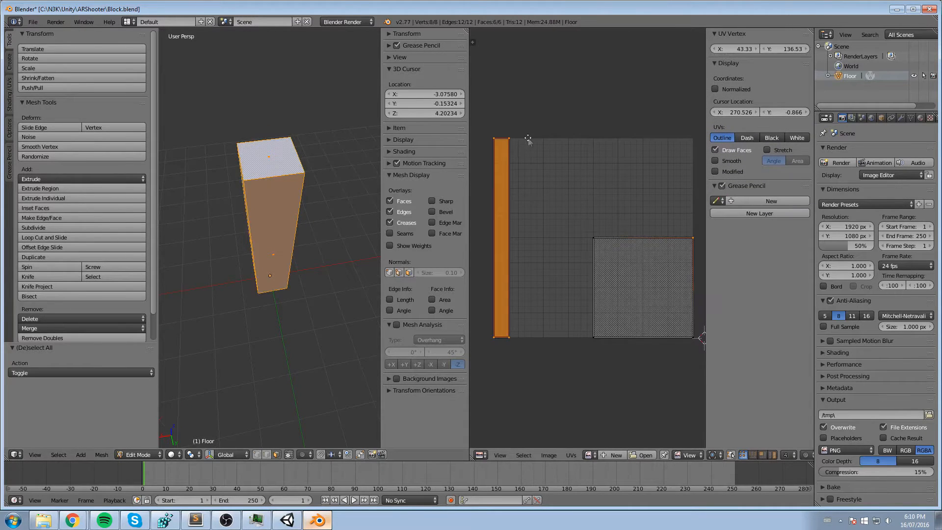
pyautogui.moveTo(549, 110); pyautogui.dragTo(566, 104, button='middle')
pyautogui.scroll(2, 528, 176)
pyautogui.moveTo(528, 177); pyautogui.dragTo(581, 198, button='middle')
pyautogui.scroll(-2, 581, 199)
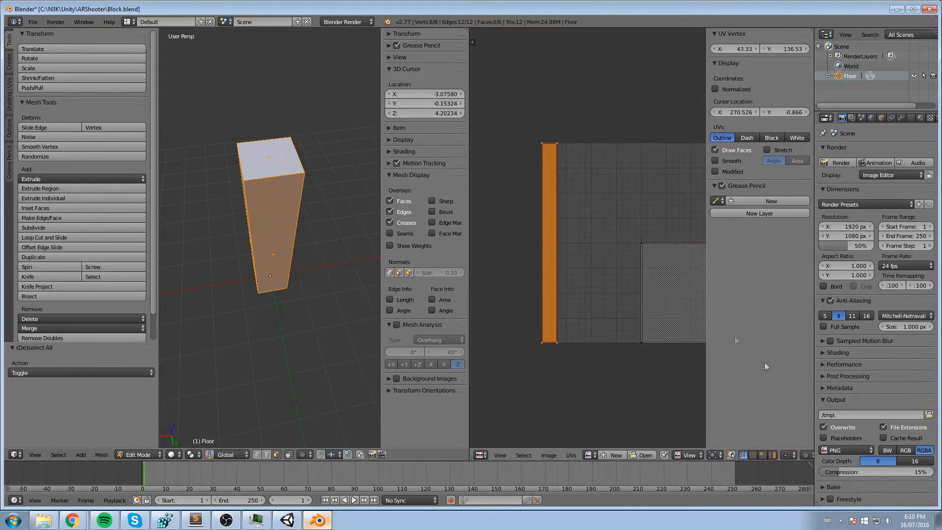
pyautogui.click(550, 123)
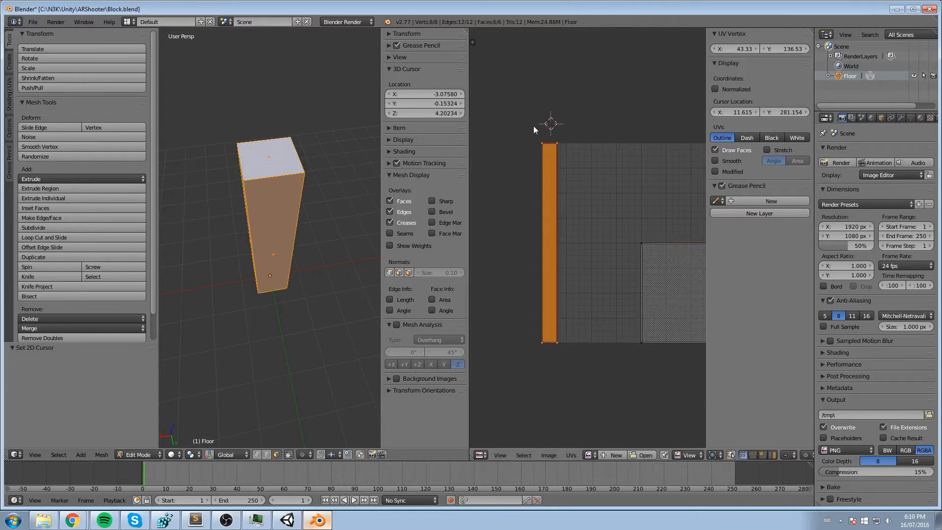
# - Select only the narrow side-face UV strip and move it about 0.123 along X towards the square
pyautogui.press('a')
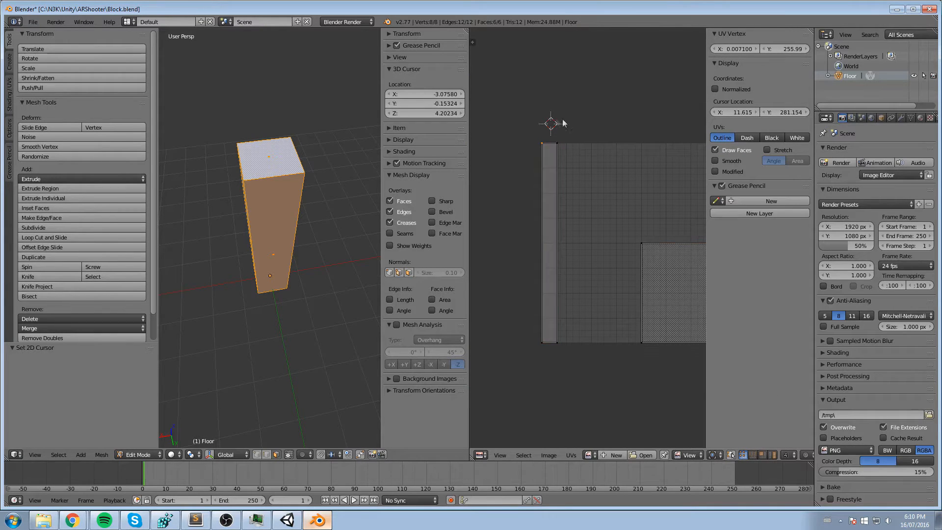
pyautogui.press('b')
pyautogui.moveTo(519, 128); pyautogui.dragTo(577, 355)
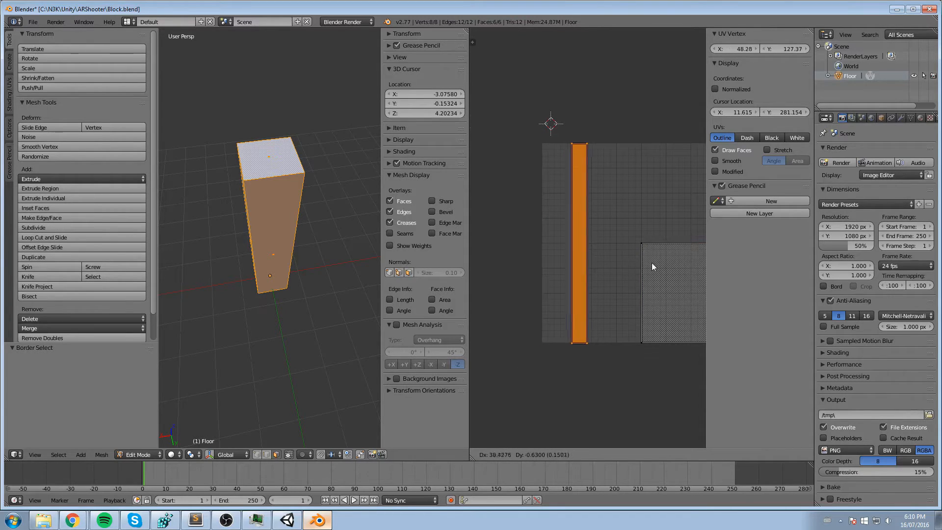
pyautogui.click(617, 261)
# - Box-select the right edge of the side-face UV strip and widen the strip by moving that edge to X 82.20
pyautogui.scroll(1, 589, 259)
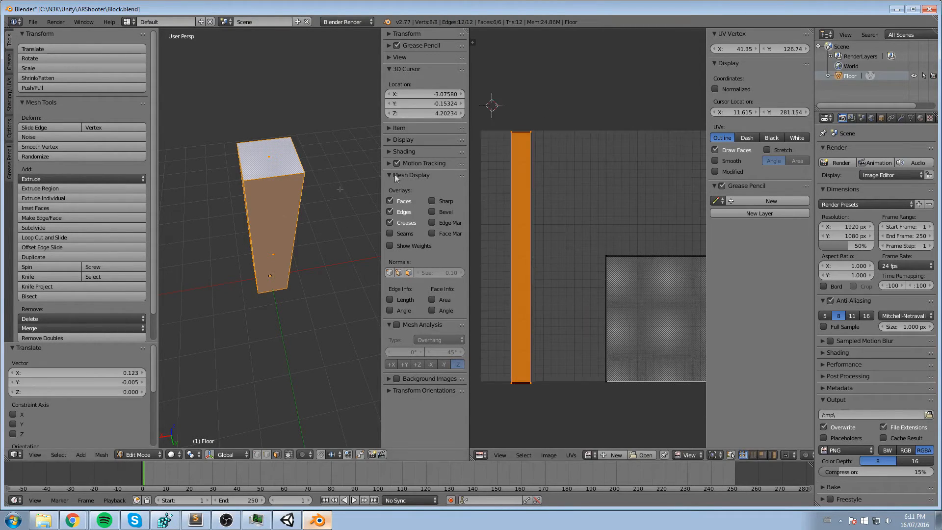
pyautogui.moveTo(596, 180); pyautogui.dragTo(612, 175, button='middle')
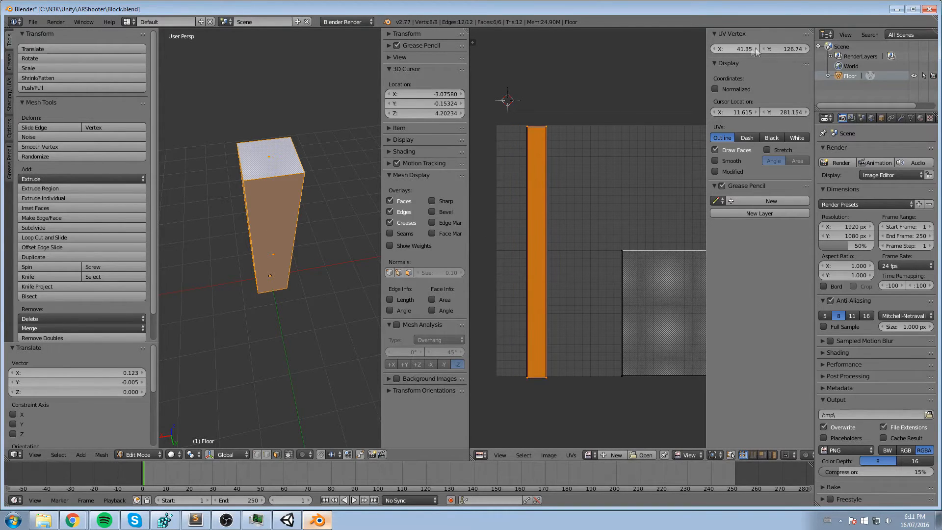
pyautogui.moveTo(758, 51)
pyautogui.mouseDown()
pyautogui.moveTo(792, 51)
pyautogui.moveTo(758, 51)
pyautogui.mouseUp()
pyautogui.rightClick(548, 111)
pyautogui.press('b')
pyautogui.moveTo(567, 106); pyautogui.dragTo(543, 400)
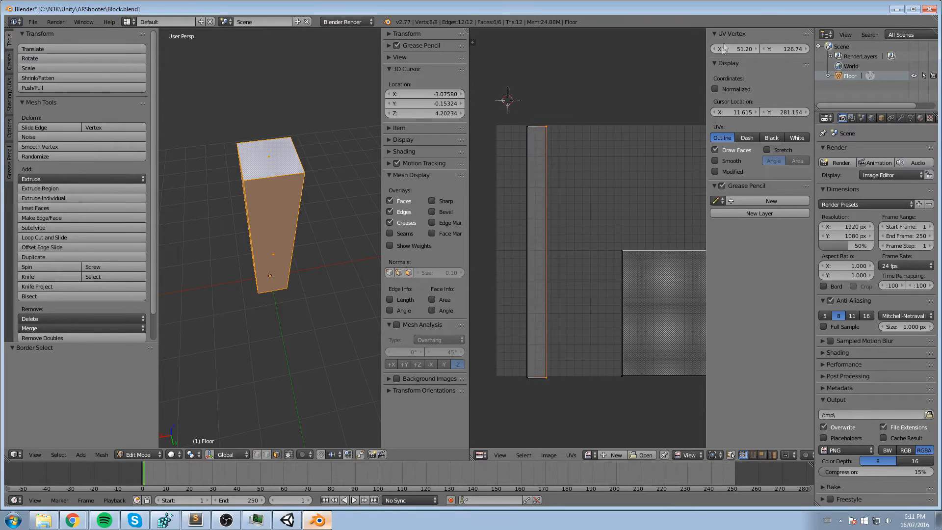
pyautogui.moveTo(723, 49); pyautogui.dragTo(754, 53)
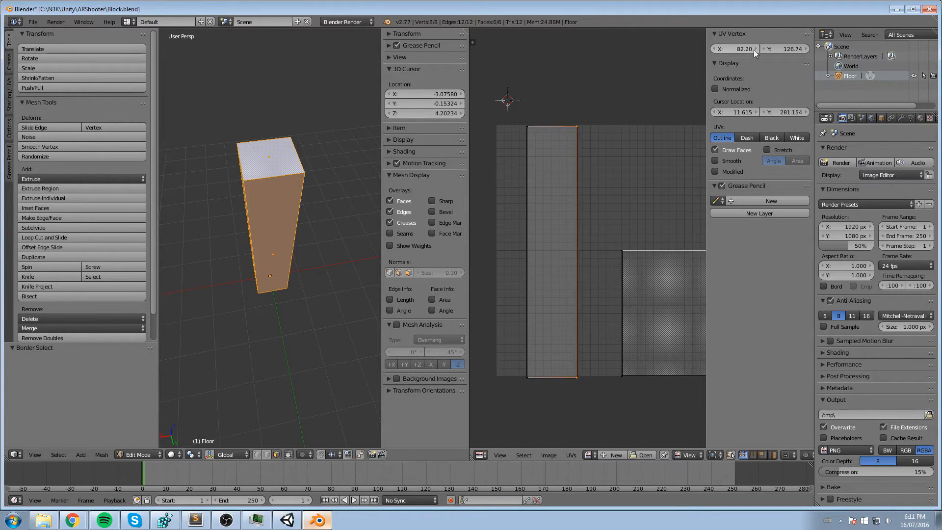
pyautogui.rightClick(524, 122)
pyautogui.press('g')
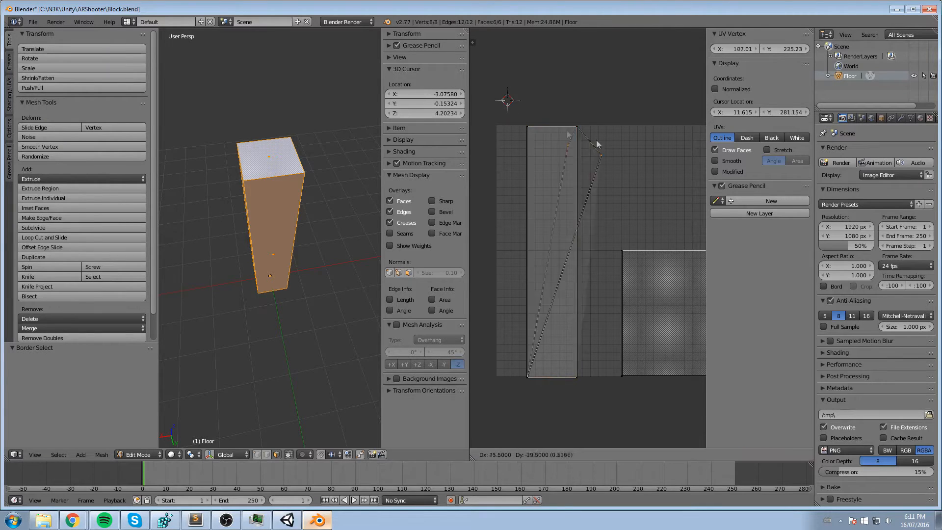
pyautogui.rightClick(553, 91)
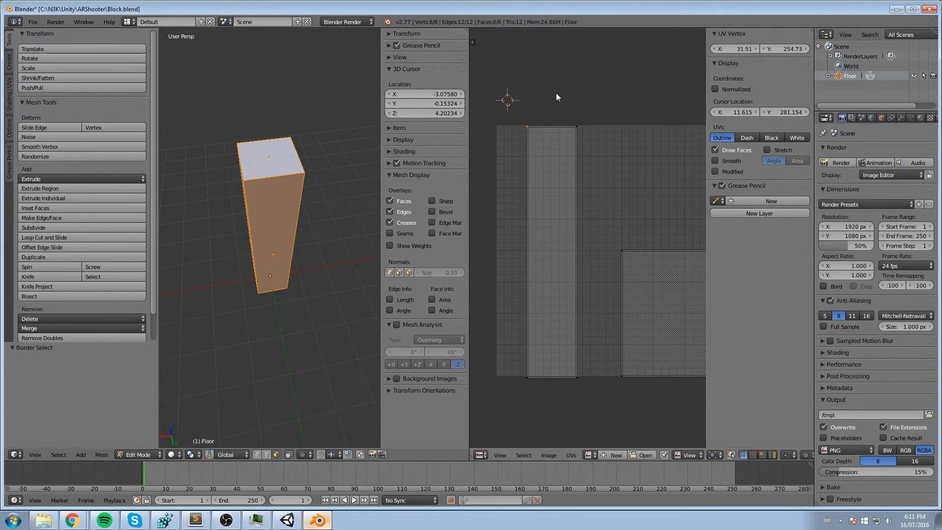
# - Box-select the top edge of the side-face UV strip and set its Y coordinate to 256
pyautogui.press('b')
pyautogui.moveTo(508, 101); pyautogui.dragTo(595, 143)
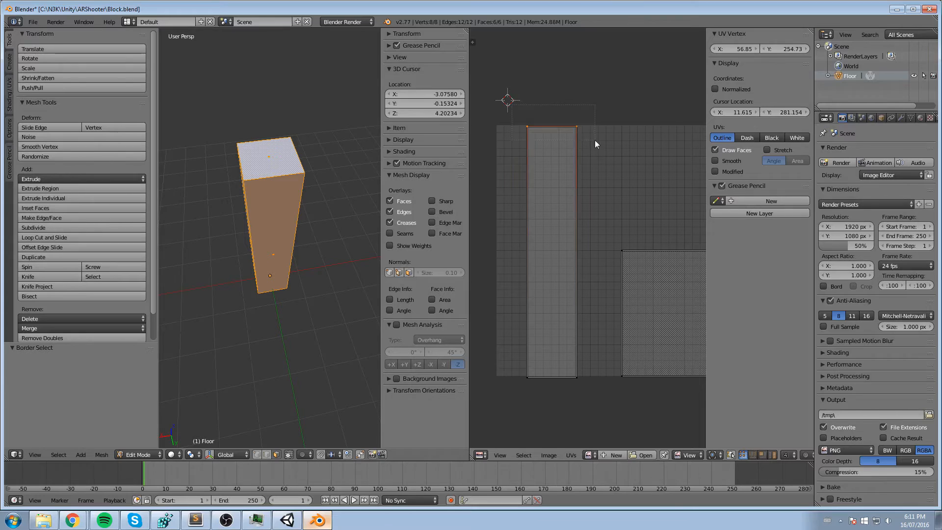
pyautogui.moveTo(767, 50)
pyautogui.mouseDown()
pyautogui.moveTo(785, 50)
pyautogui.moveTo(763, 50)
pyautogui.mouseUp()
pyautogui.click(789, 49)
pyautogui.write('256')
pyautogui.press('Return')
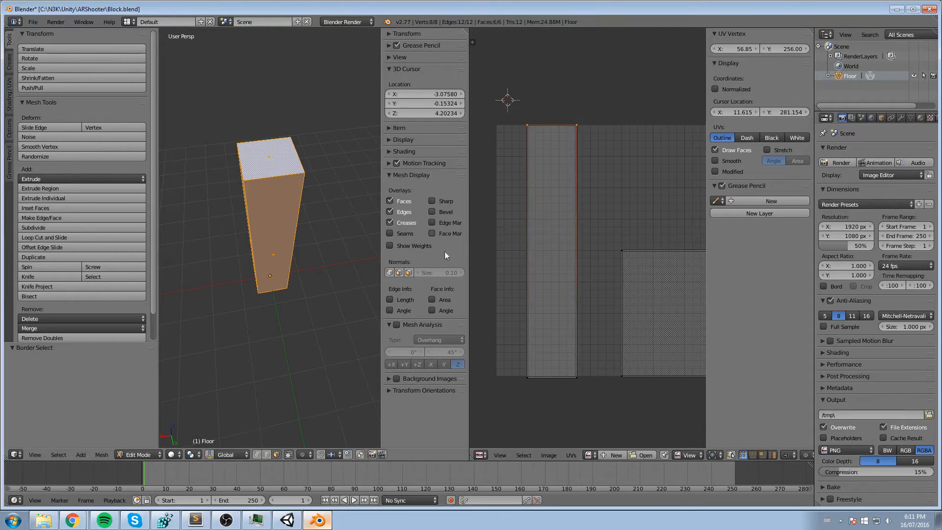
# - Box-select the bottom edge of the side-face UV strip and set its Y coordinate to 0
pyautogui.press('a')
pyautogui.press('b')
pyautogui.moveTo(497, 338); pyautogui.dragTo(592, 409)
pyautogui.click(789, 49)
pyautogui.write('0')
pyautogui.press('Return')
# - Box-select the left edge of the side-face UV strip and set its X coordinate to a quarter of the UV grid's width
pyautogui.scroll(3, 519, 94)
pyautogui.scroll(-1, 519, 94)
pyautogui.moveTo(519, 94); pyautogui.dragTo(625, 136, button='middle')
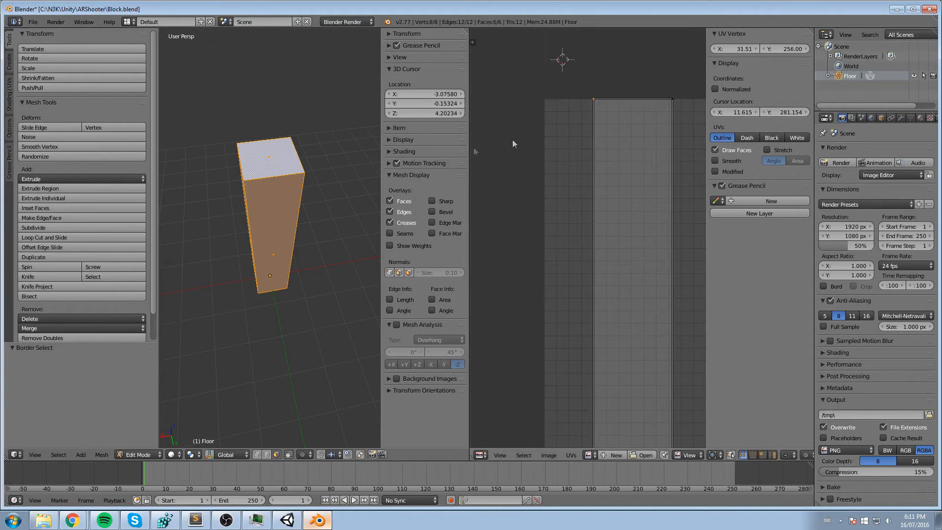
pyautogui.moveTo(626, 107); pyautogui.dragTo(533, 77, button='middle')
pyautogui.scroll(-2, 564, 88)
pyautogui.scroll(1, 574, 94)
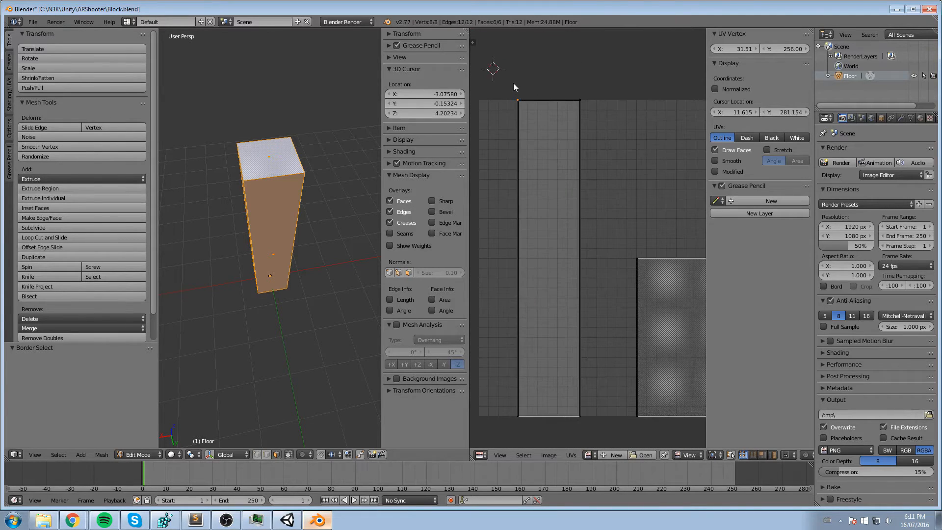
pyautogui.press('b')
pyautogui.moveTo(520, 68); pyautogui.dragTo(505, 454)
pyautogui.click(724, 54)
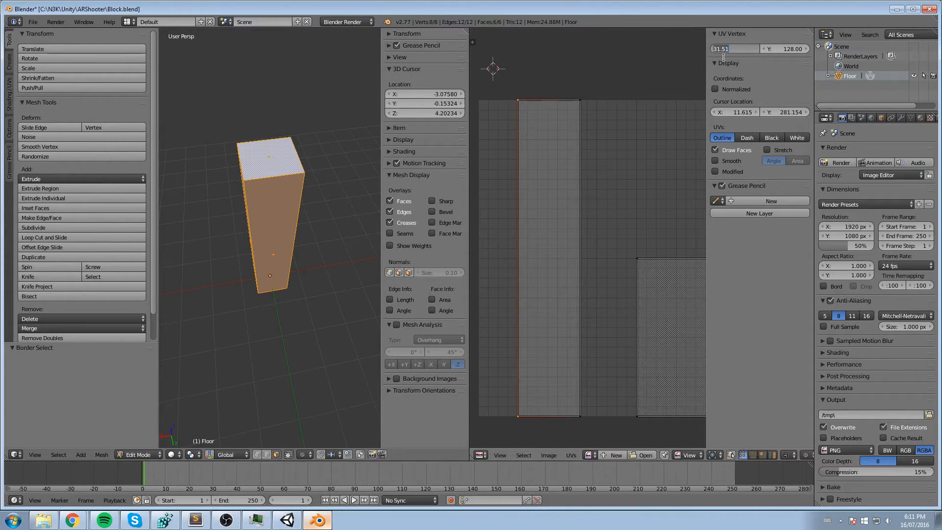
pyautogui.press('Return')
# - Box-select the right edge of the side-face UV strip and set its X coordinate to 128
pyautogui.moveTo(638, 112); pyautogui.dragTo(572, 87, button='middle')
pyautogui.press('b')
pyautogui.moveTo(571, 56); pyautogui.dragTo(530, 447)
pyautogui.click(731, 48)
pyautogui.write('128')
pyautogui.press('Return')
# - Save the model over the existing Block.blend file
pyautogui.scroll(-3, 569, 88)
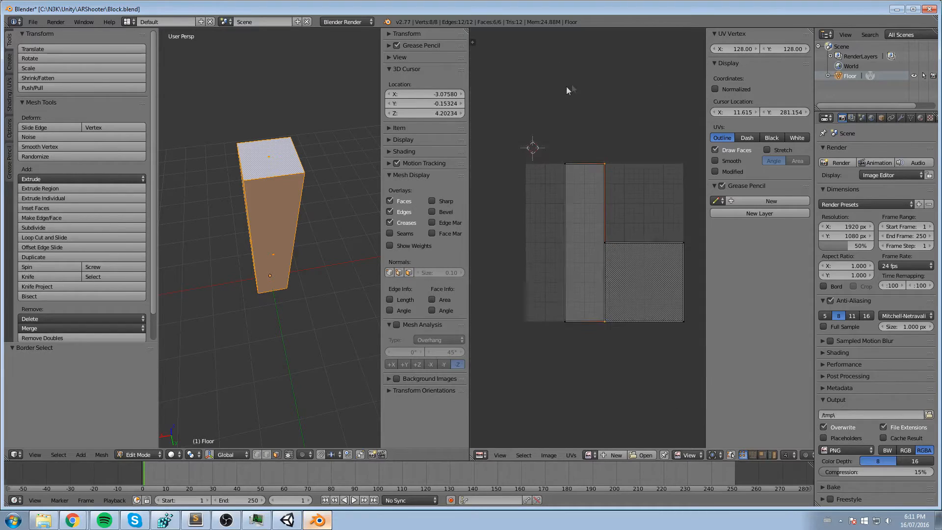
pyautogui.scroll(2, 565, 108)
pyautogui.scroll(-2, 569, 96)
pyautogui.hotkey('ctrl', 's')
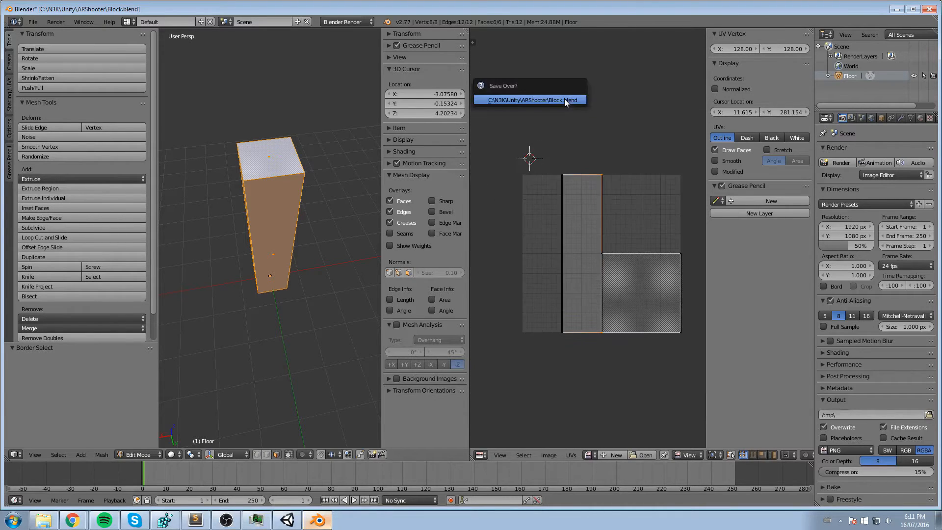
pyautogui.click(553, 101)
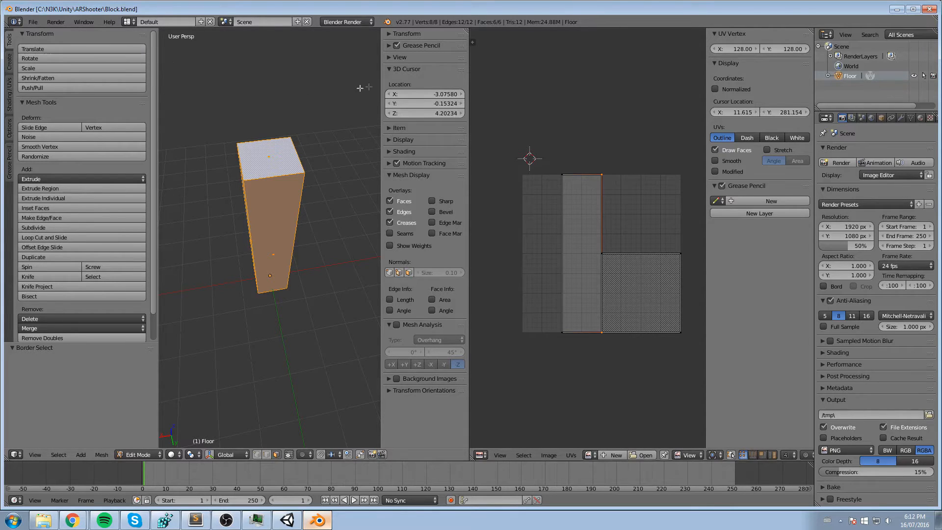
# - Save the Block model once more as Block.blend in the ARShooter folder, overwriting the earlier version
pyautogui.click(33, 22)
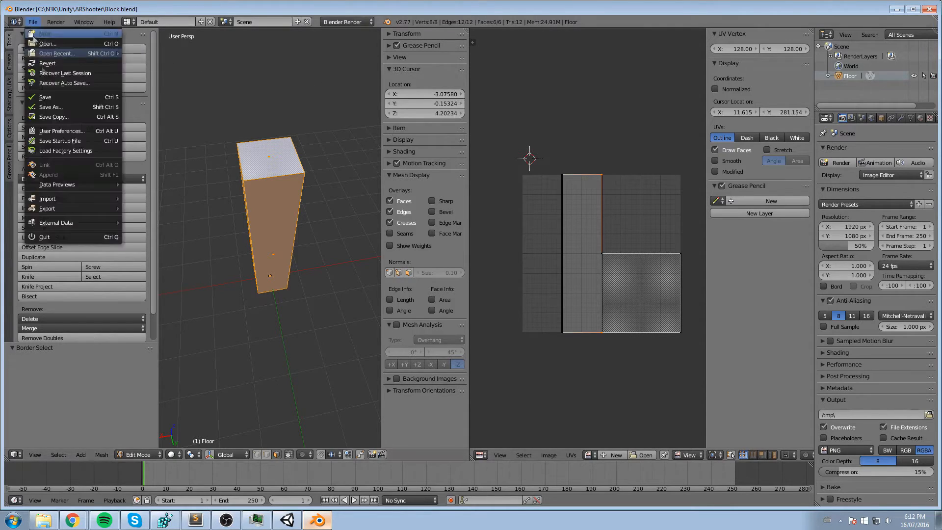
pyautogui.click(56, 106)
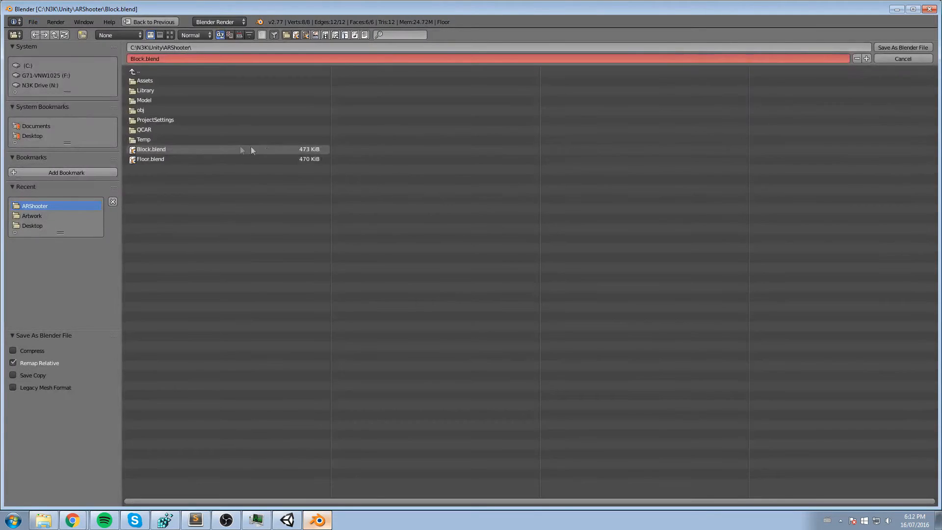
pyautogui.click(159, 151)
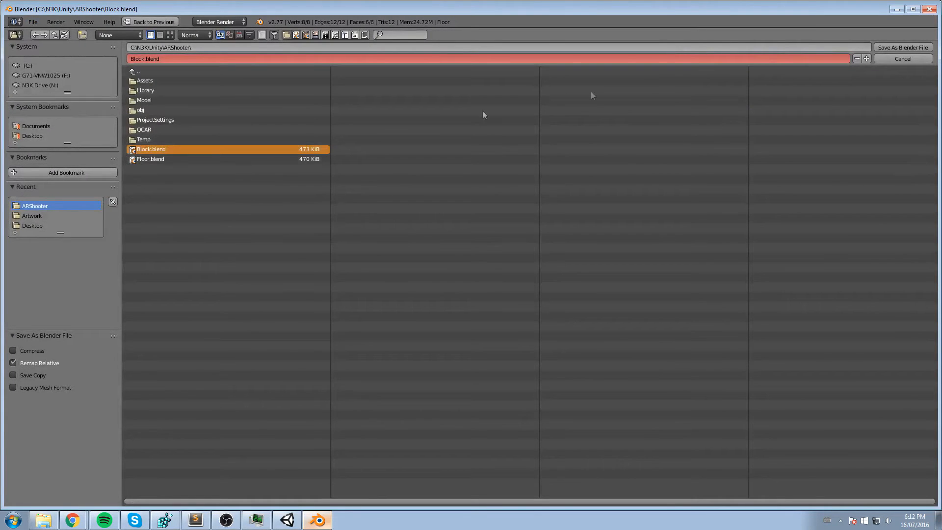
pyautogui.click(897, 46)
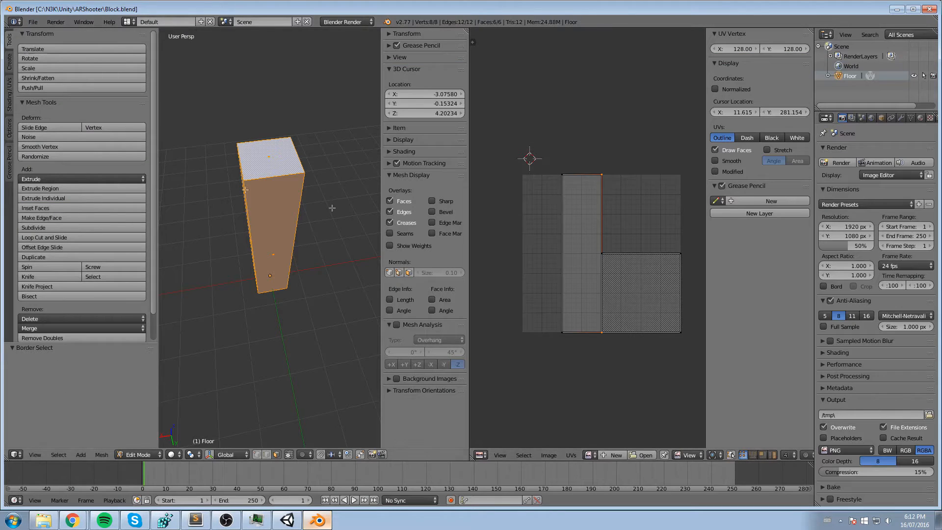
# - Export the model in FBX format as Block.fbx to the project's Assets\Artwork folder
pyautogui.click(33, 22)
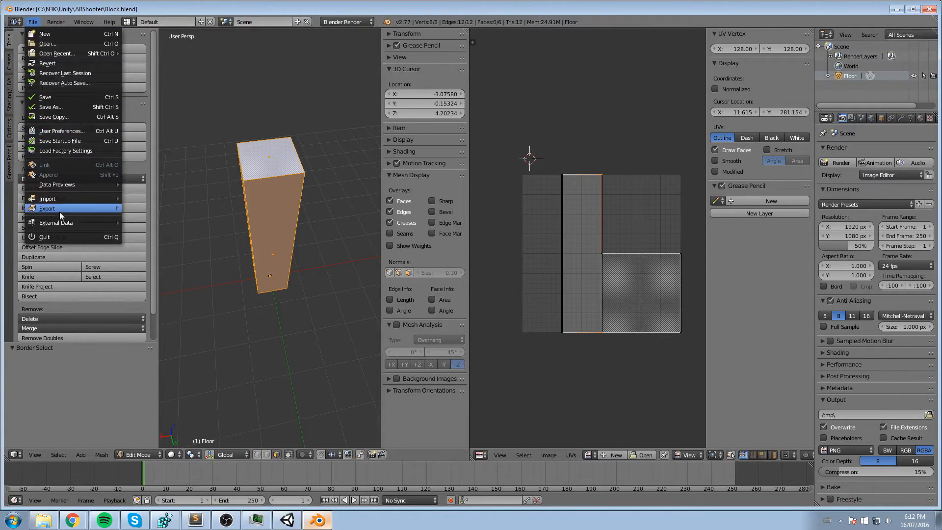
pyautogui.moveTo(59, 210)
pyautogui.click(147, 250)
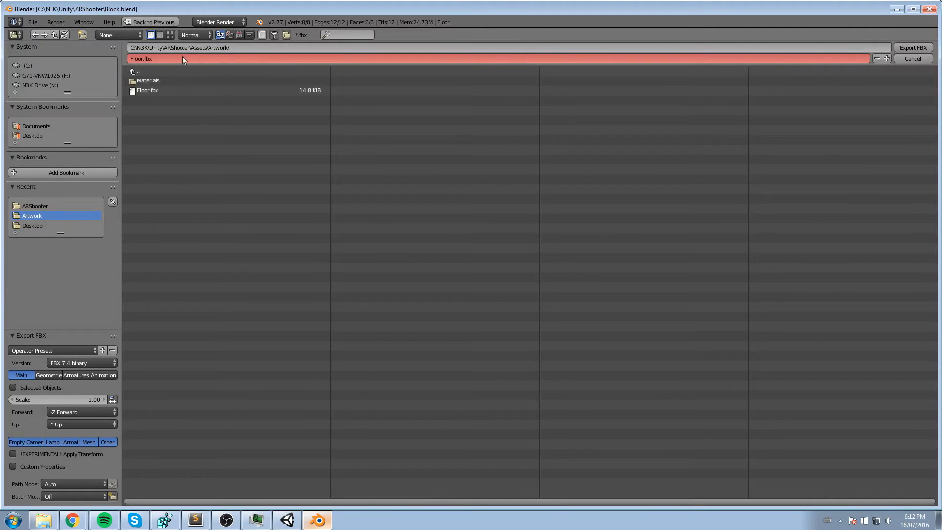
pyautogui.click(141, 59)
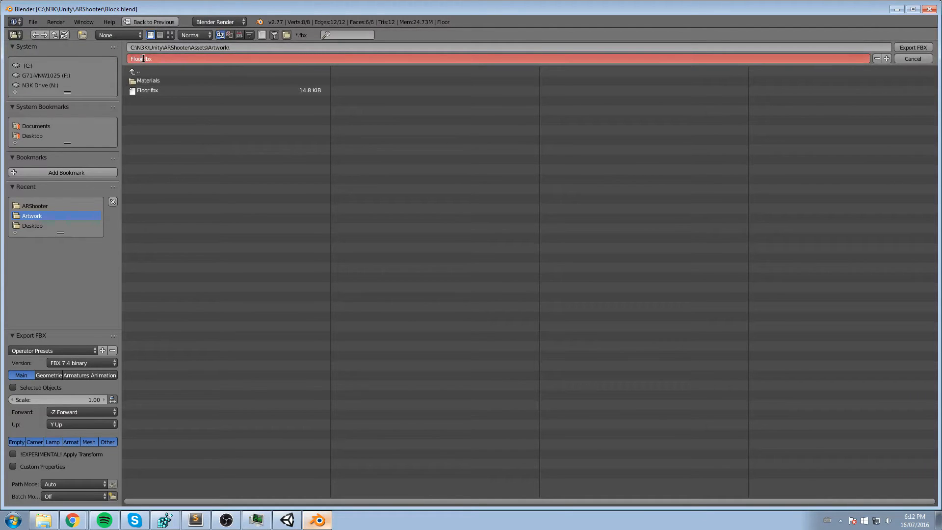
pyautogui.write('Block')
pyautogui.press('Return')
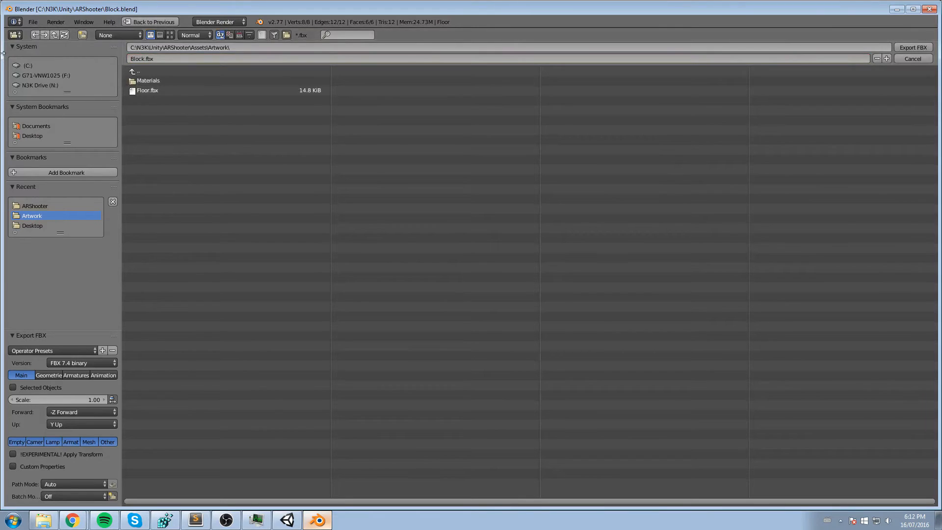
pyautogui.click(912, 48)
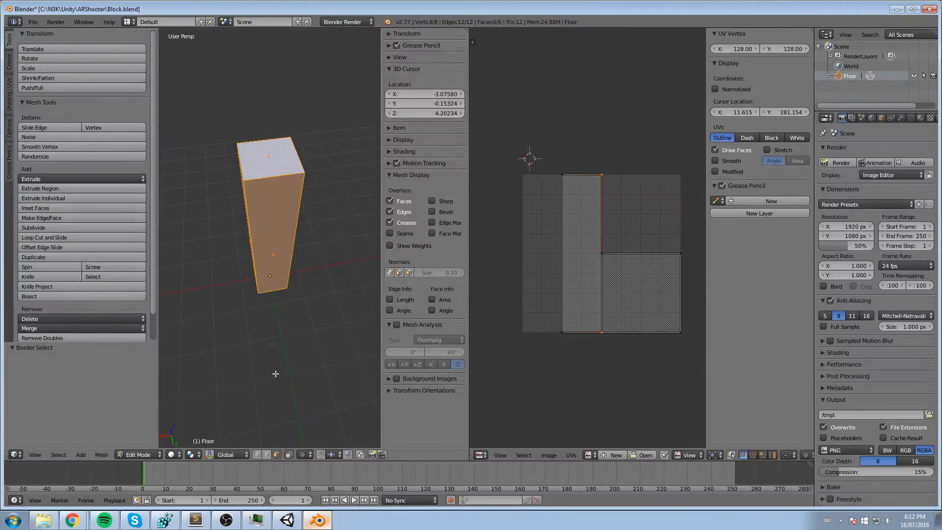
# - Switch to Unity, add the Block model from the Artwork folder to the scene hierarchy and frame it
pyautogui.click(287, 520)
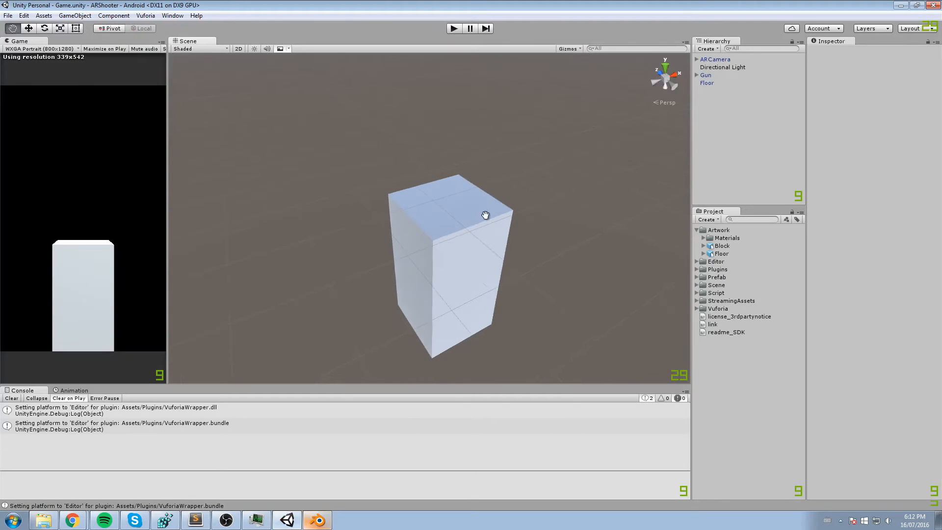
pyautogui.click(723, 246)
pyautogui.moveTo(728, 249); pyautogui.dragTo(754, 127)
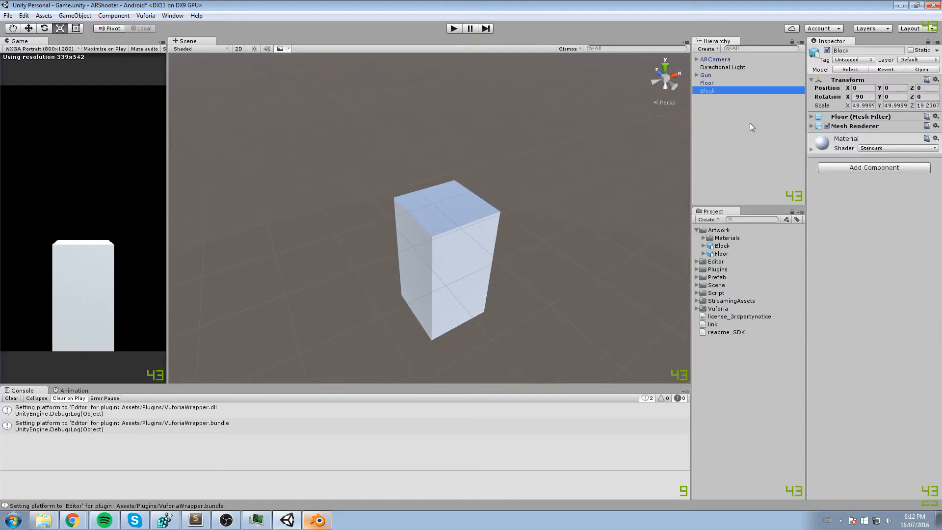
pyautogui.doubleClick(714, 93)
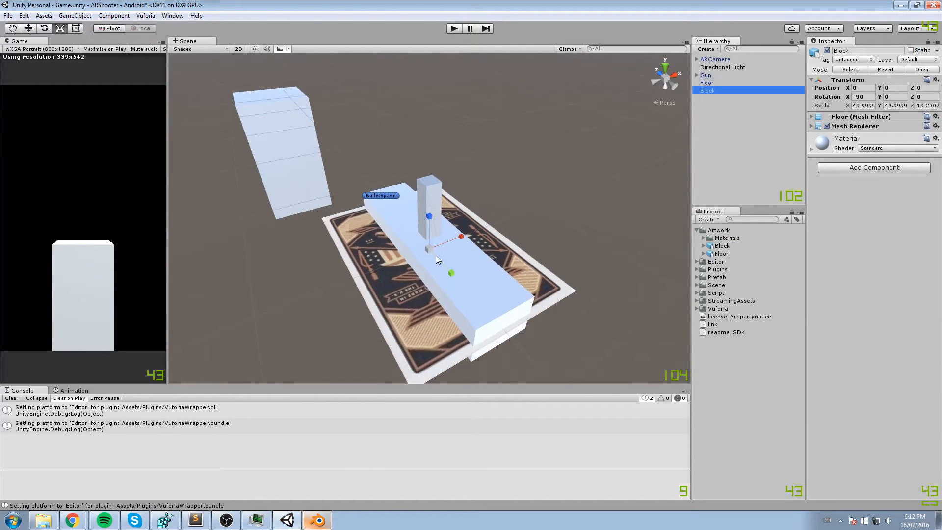
# - Move the Block along the Z axis to 98 so it stands above the large floor block
pyautogui.moveTo(451, 276); pyautogui.dragTo(345, 153)
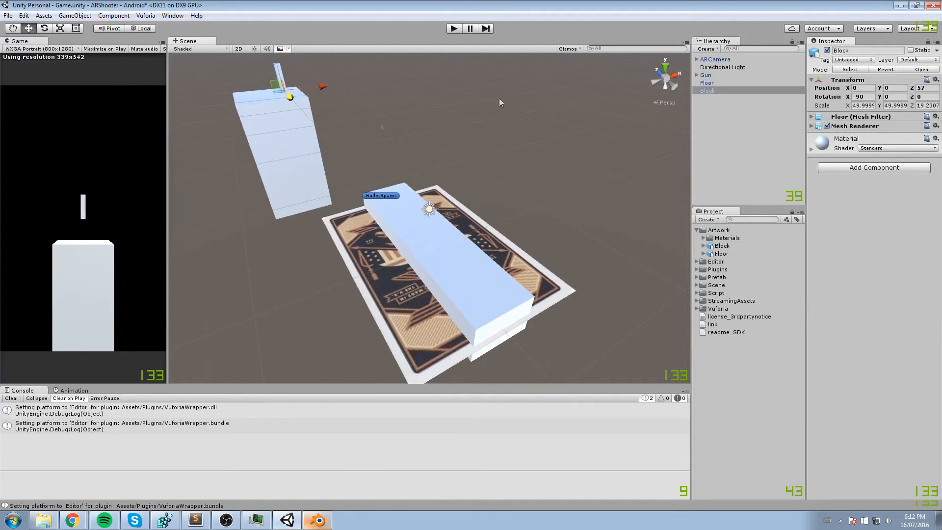
pyautogui.moveTo(345, 152); pyautogui.dragTo(542, 229, button='middle')
pyautogui.moveTo(357, 119); pyautogui.dragTo(273, 93)
pyautogui.moveTo(274, 92); pyautogui.dragTo(407, 217, button='middle')
pyautogui.press('f')
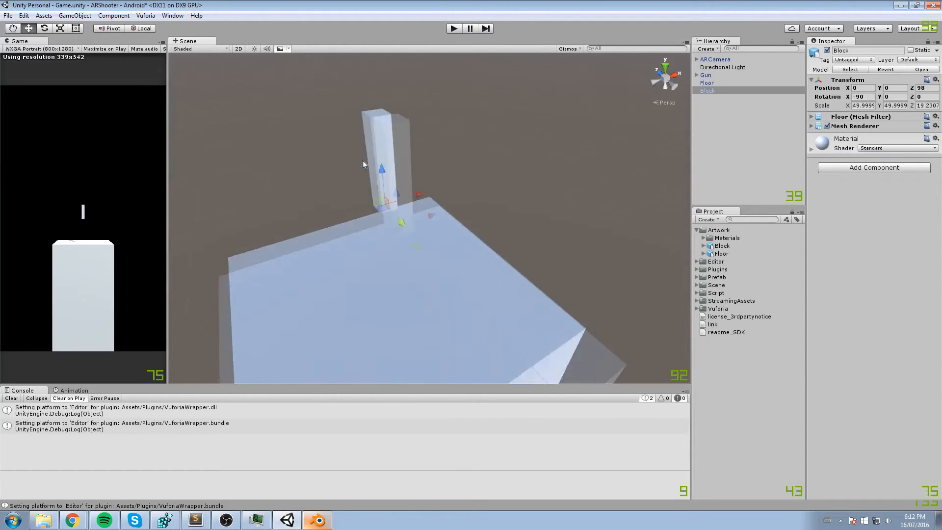
# - Lower the Block onto the floor block's top surface, at a Y position of -8
pyautogui.moveTo(362, 160); pyautogui.dragTo(469, 177, button='right')
pyautogui.scroll(-3, 393, 225)
pyautogui.moveTo(383, 275); pyautogui.dragTo(452, 259, button='right')
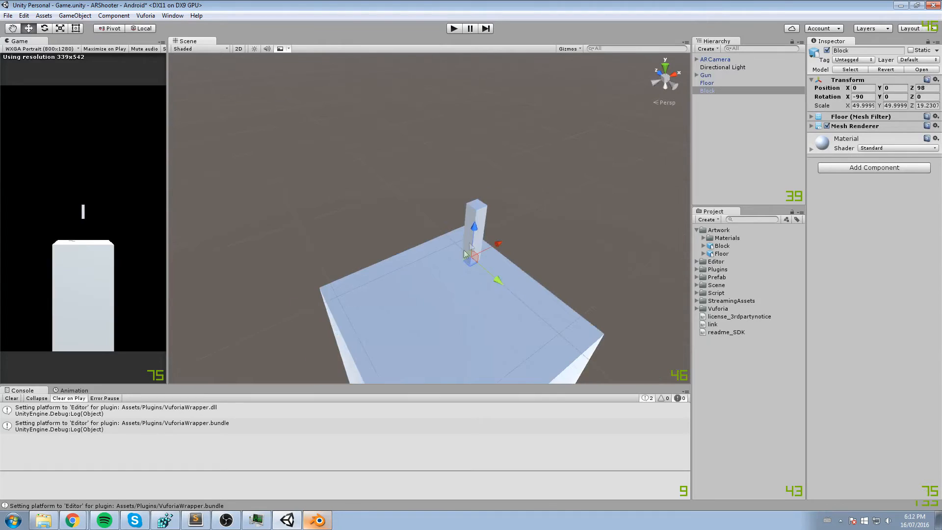
pyautogui.moveTo(475, 234); pyautogui.dragTo(458, 303)
pyautogui.moveTo(485, 313); pyautogui.dragTo(490, 182, button='middle')
pyautogui.moveTo(489, 183); pyautogui.dragTo(363, 224, button='right')
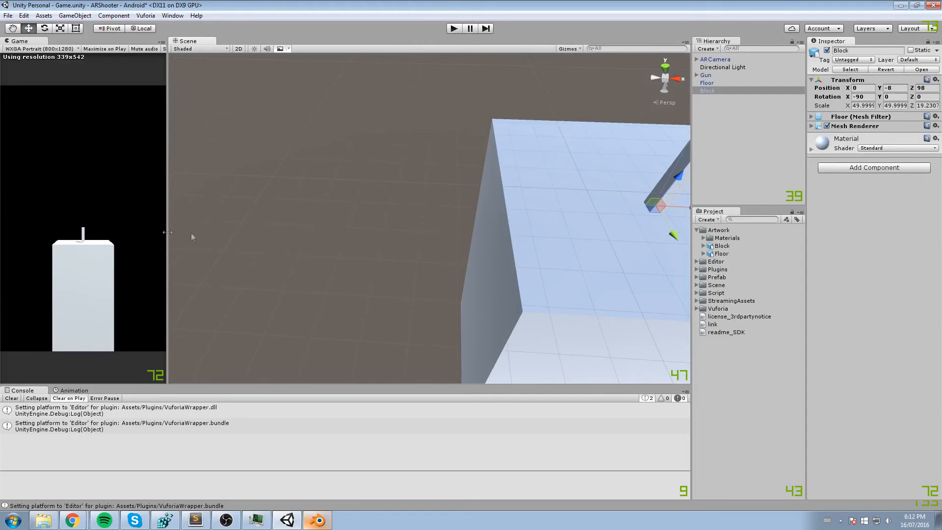
pyautogui.moveTo(602, 207); pyautogui.dragTo(473, 176, button='middle')
pyautogui.moveTo(624, 169); pyautogui.dragTo(581, 173, button='middle')
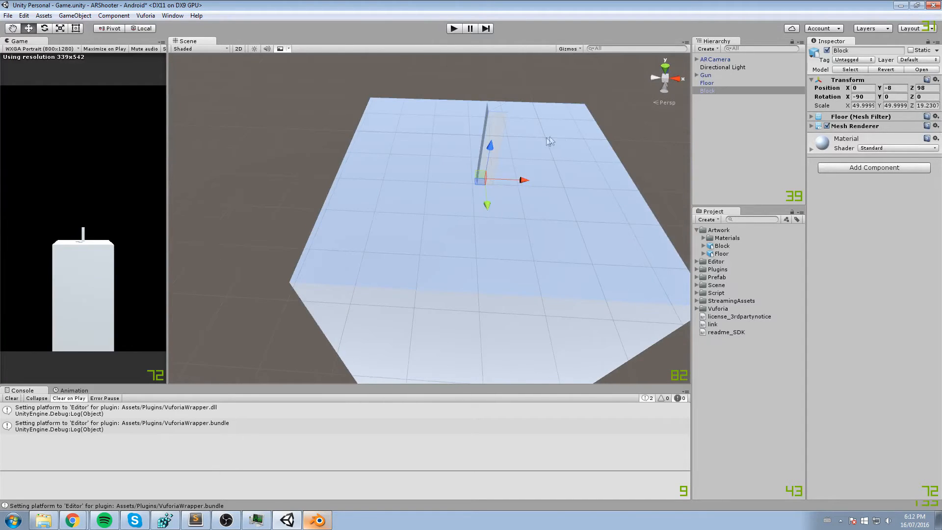
# - Try a scale of 100 on the Block's X, Y and Z axes and undo it
pyautogui.scroll(2, 588, 160)
pyautogui.click(815, 110)
pyautogui.write('100')
pyautogui.press('Tab')
pyautogui.write('100')
pyautogui.press('Tab')
pyautogui.write('100')
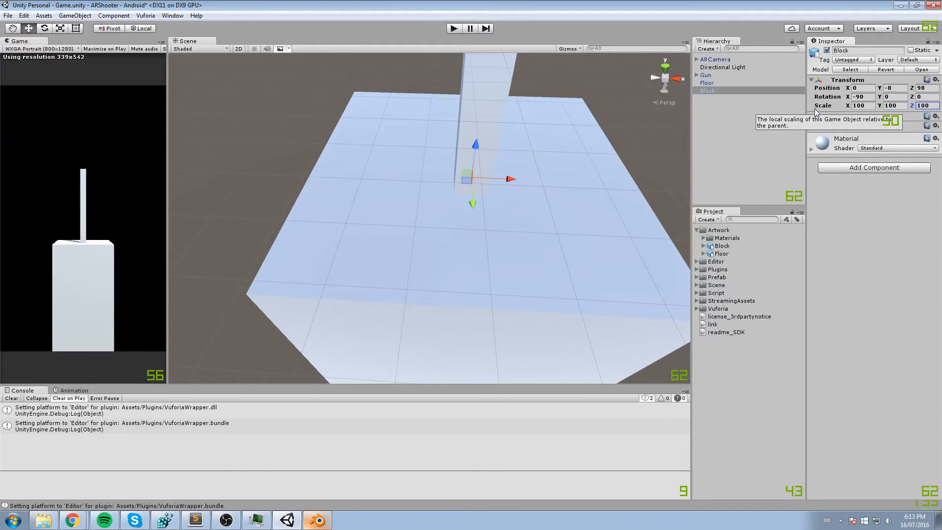
pyautogui.hotkey('ctrl', 'z')
pyautogui.hotkey('ctrl', 'z')
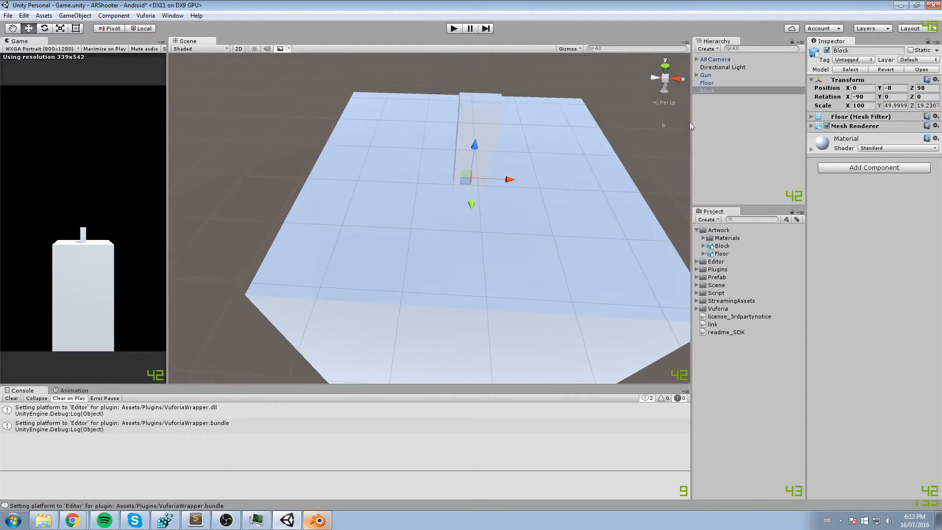
# - Set the Block's scale to 100 on X, 100 on Y and 40 on Z
pyautogui.click(860, 105)
pyautogui.write('100')
pyautogui.press('Tab')
pyautogui.write('100')
pyautogui.moveTo(927, 100); pyautogui.dragTo(908, 102)
pyautogui.click(927, 105)
pyautogui.write('40')
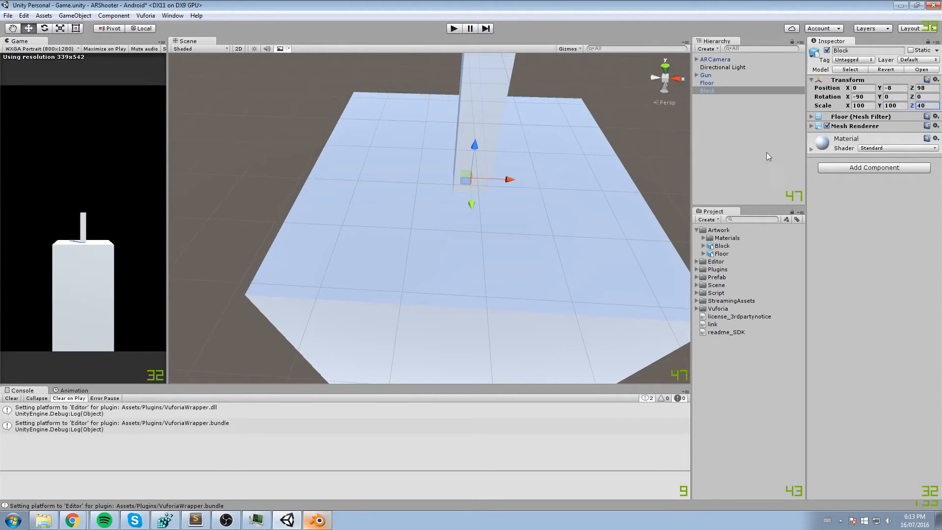
# - Move the Block on the floor's top surface to X 6 and Y -7, and save the scene
pyautogui.scroll(-5, 412, 179)
pyautogui.moveTo(474, 210); pyautogui.dragTo(555, 217)
pyautogui.moveTo(520, 190)
pyautogui.mouseDown()
pyautogui.moveTo(529, 171)
pyautogui.moveTo(528, 181)
pyautogui.mouseUp()
pyautogui.hotkey('ctrl', 's')
pyautogui.scroll(-2, 535, 178)
pyautogui.moveTo(490, 198); pyautogui.dragTo(537, 179, button='right')
pyautogui.moveTo(537, 179); pyautogui.dragTo(586, 152, button='middle')
pyautogui.scroll(-3, 584, 169)
# - Launch Photoshop and create a new 1024 by 1024 pixel document named UIAtlas
pyautogui.click(2, 524)
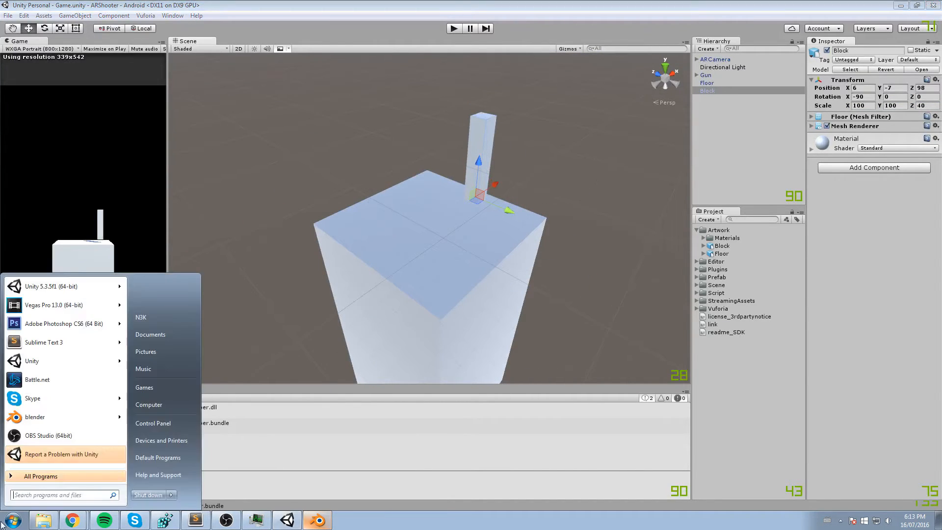
pyautogui.write('ph')
pyautogui.press('Return')
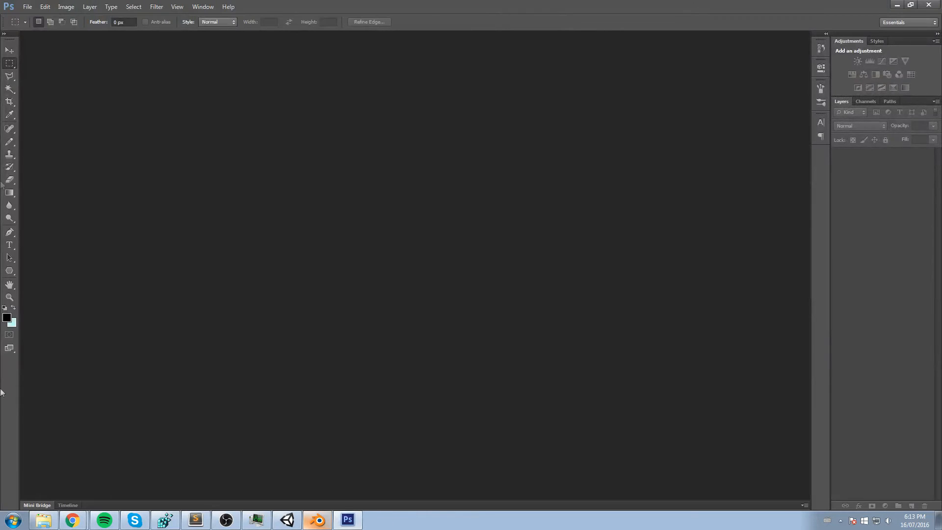
pyautogui.click(27, 6)
pyautogui.click(34, 18)
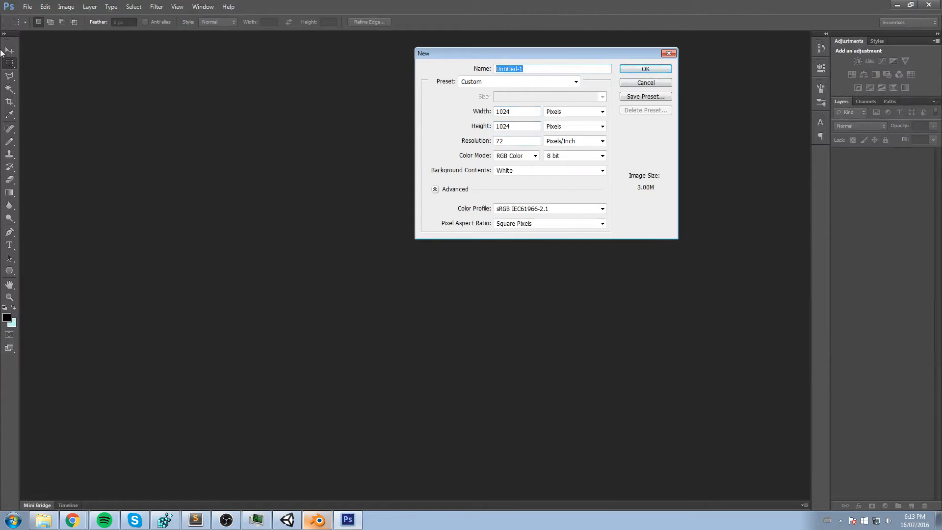
pyautogui.write('UIAtlas')
pyautogui.press('Return')
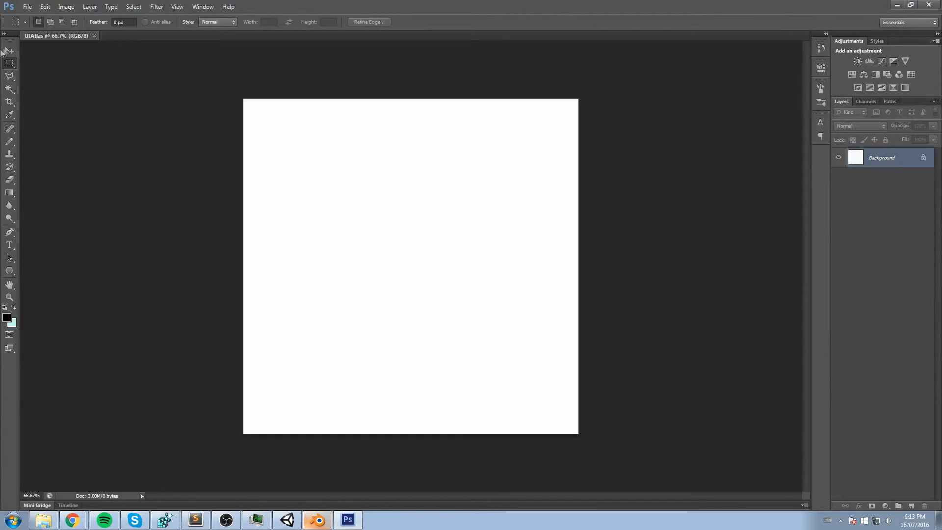
# - Add a new transparent layer and delete the white Background layer
pyautogui.click(912, 506)
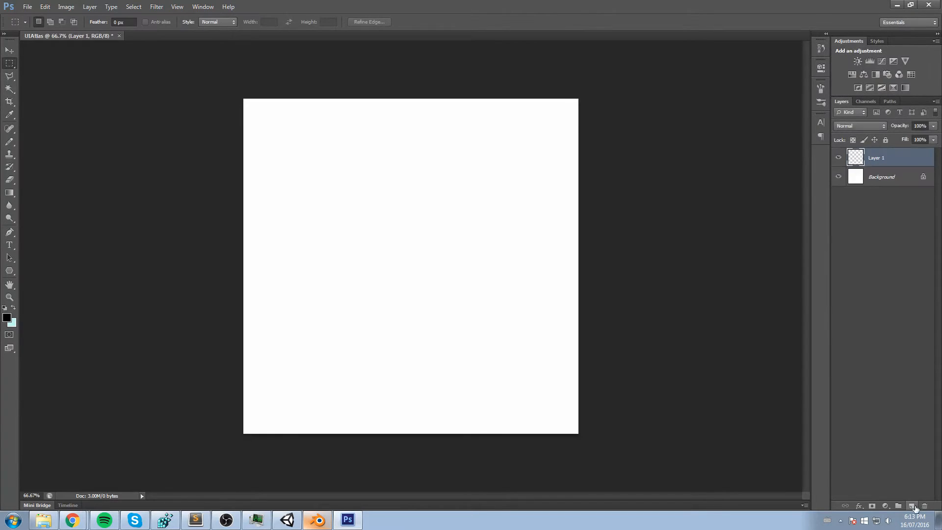
pyautogui.click(896, 176)
pyautogui.press('Delete')
# - Add a vertical and a horizontal guide through the canvas centre, placing the horizontal one at 50%
pyautogui.click(177, 6)
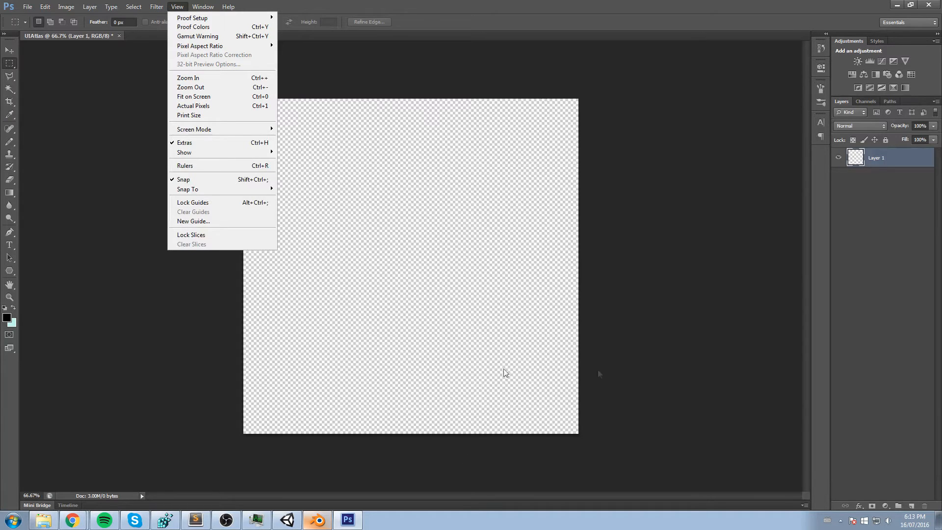
pyautogui.click(201, 222)
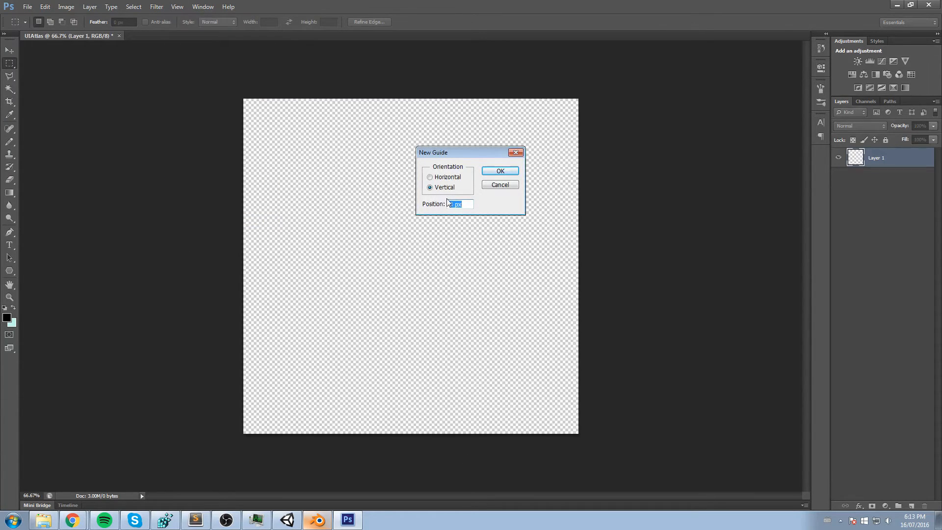
pyautogui.press('Return')
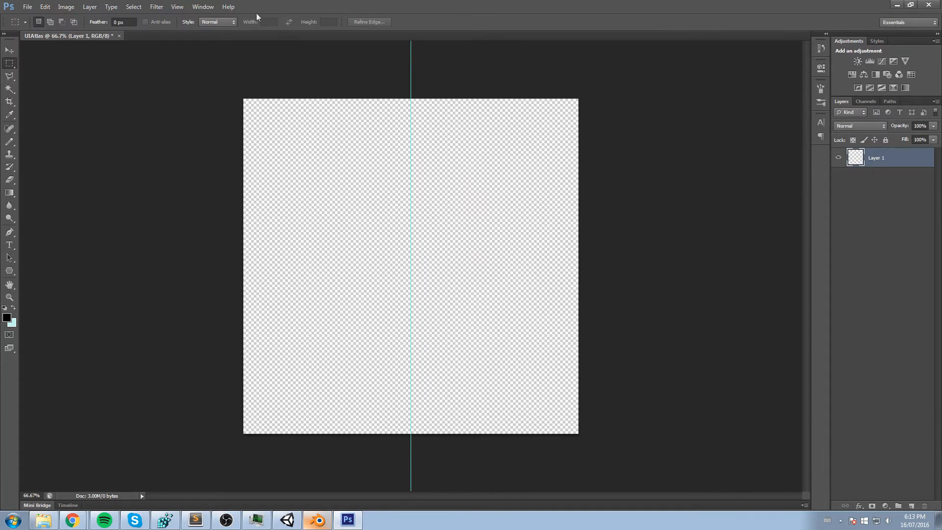
pyautogui.click(178, 6)
pyautogui.click(196, 221)
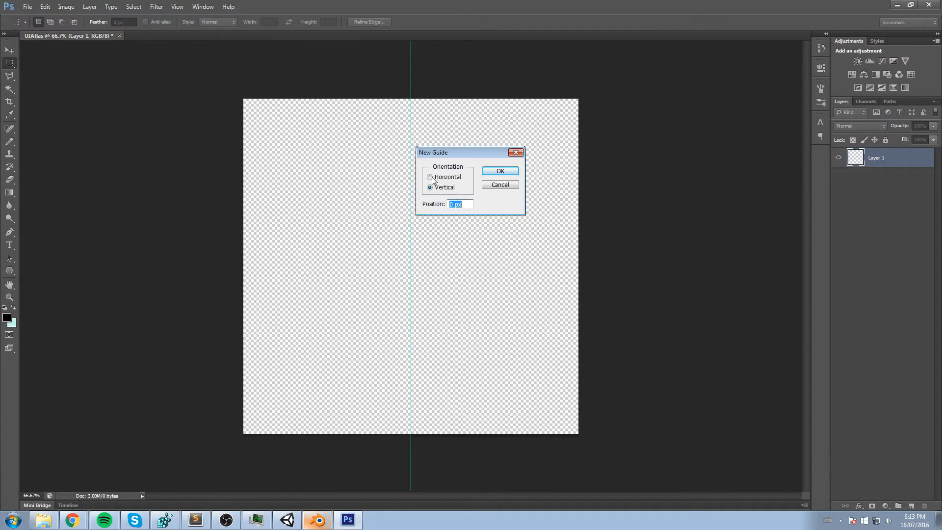
pyautogui.moveTo(461, 202); pyautogui.dragTo(0, 190)
pyautogui.write('50%')
pyautogui.press('Return')
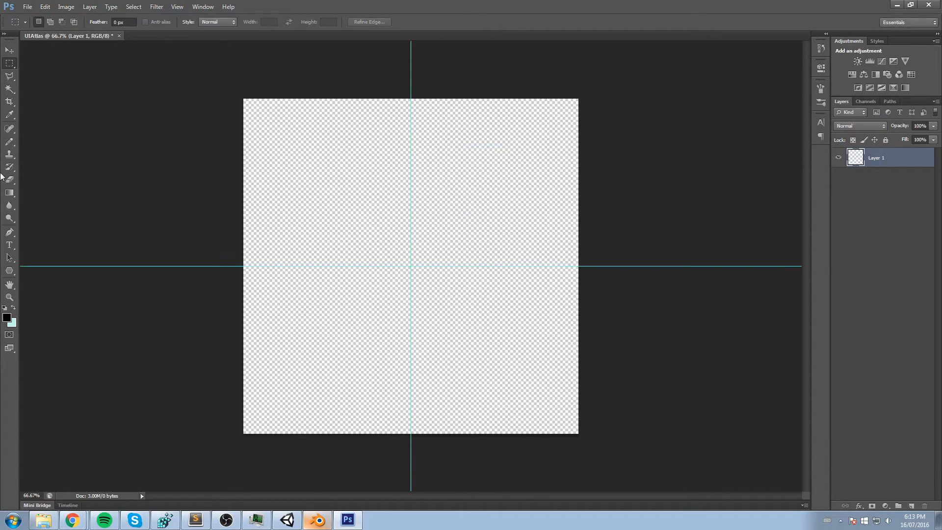
# - Fill Layer 1 with solid black using the Paint Bucket and add a new empty layer above it
pyautogui.press('g')
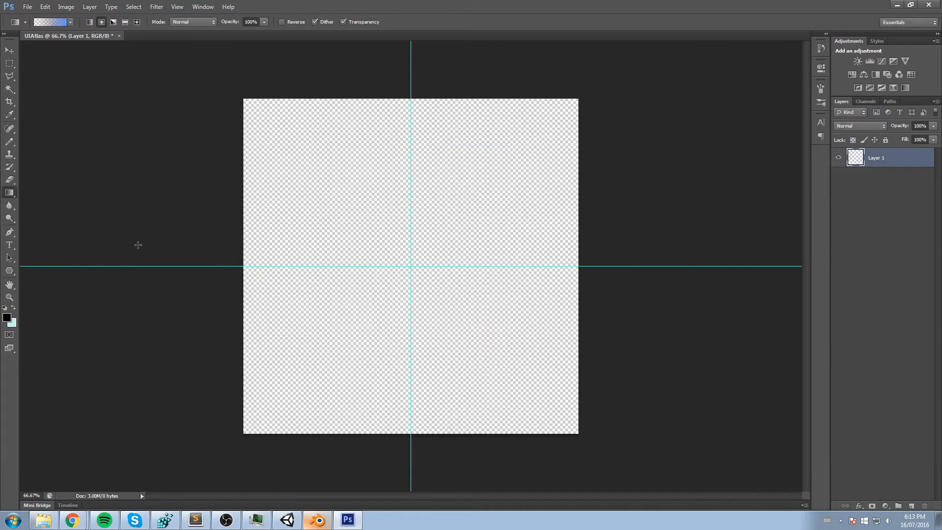
pyautogui.moveTo(42, 197); pyautogui.dragTo(171, 209)
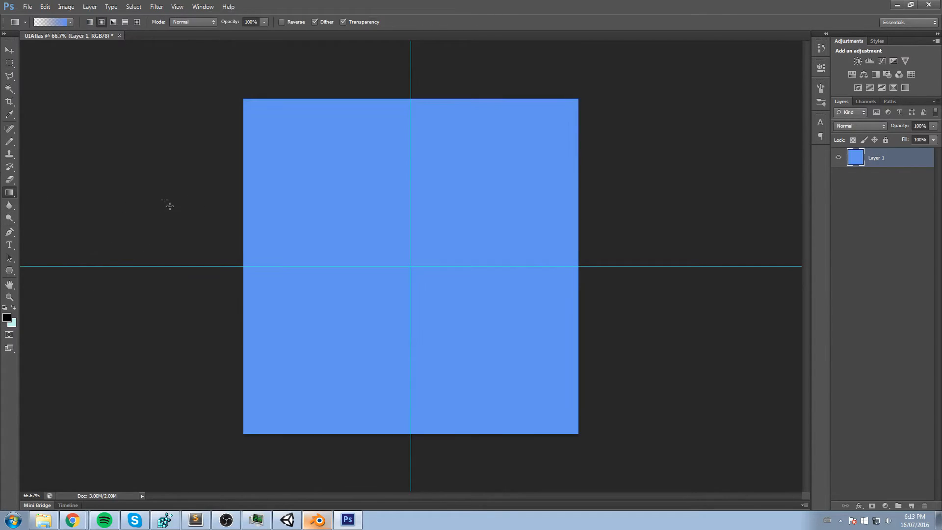
pyautogui.rightClick(9, 192)
pyautogui.click(43, 201)
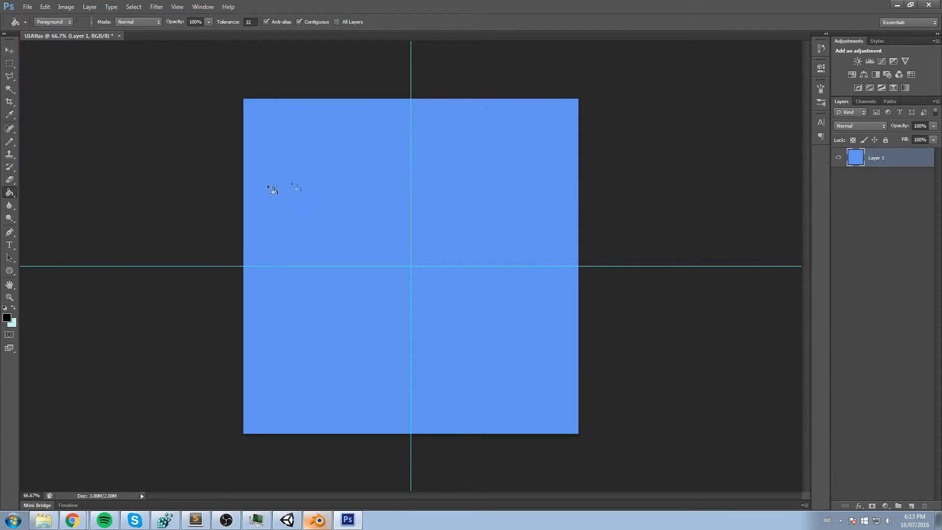
pyautogui.click(275, 194)
pyautogui.click(911, 506)
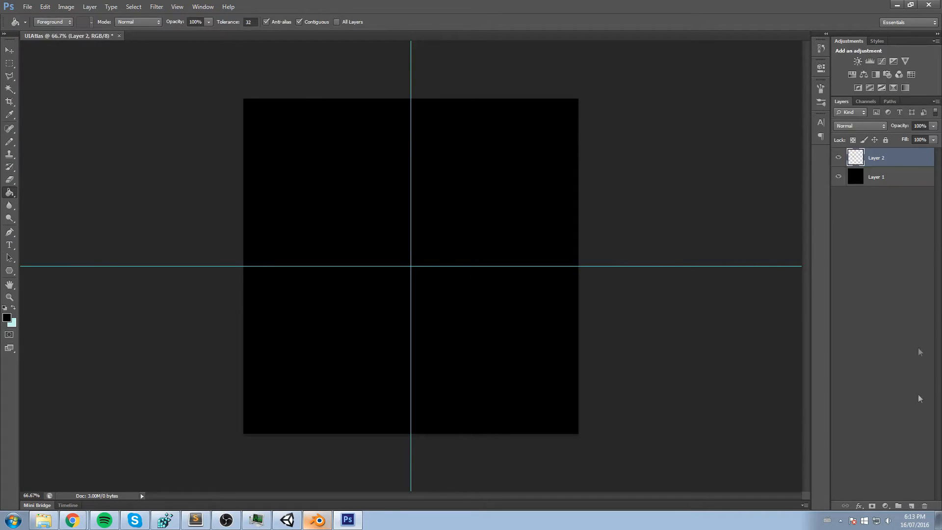
pyautogui.keyDown('alt'); pyautogui.scroll(4, 544, 187); pyautogui.keyUp('alt')
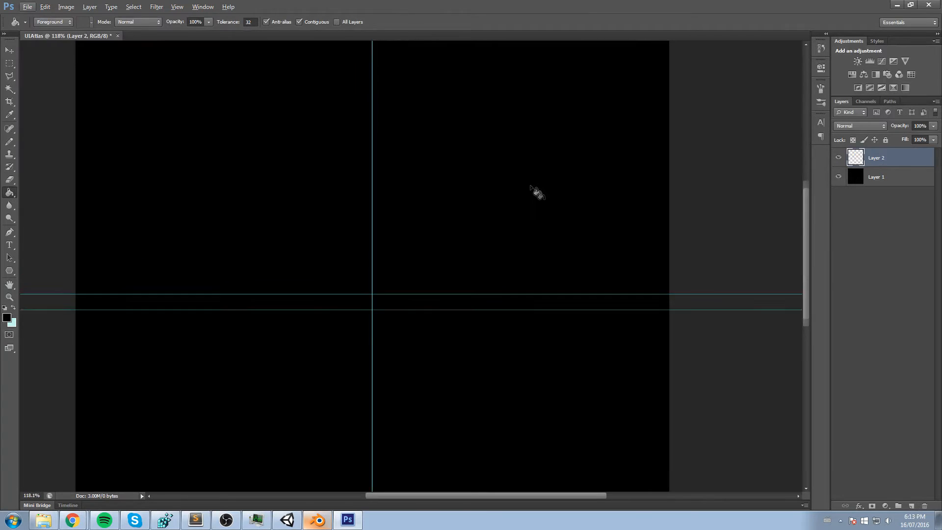
# - Select the upper-right quadrant of the canvas, bounded by the guides, with the Rectangular Marquee tool
pyautogui.scroll(2, 534, 189)
pyautogui.scroll(1, 312, 162)
pyautogui.click(9, 63)
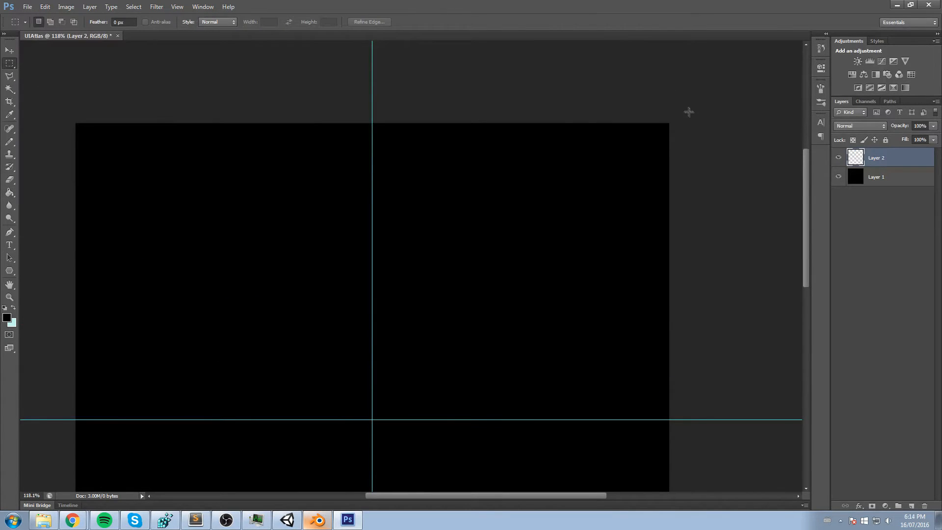
pyautogui.moveTo(534, 318); pyautogui.dragTo(373, 419)
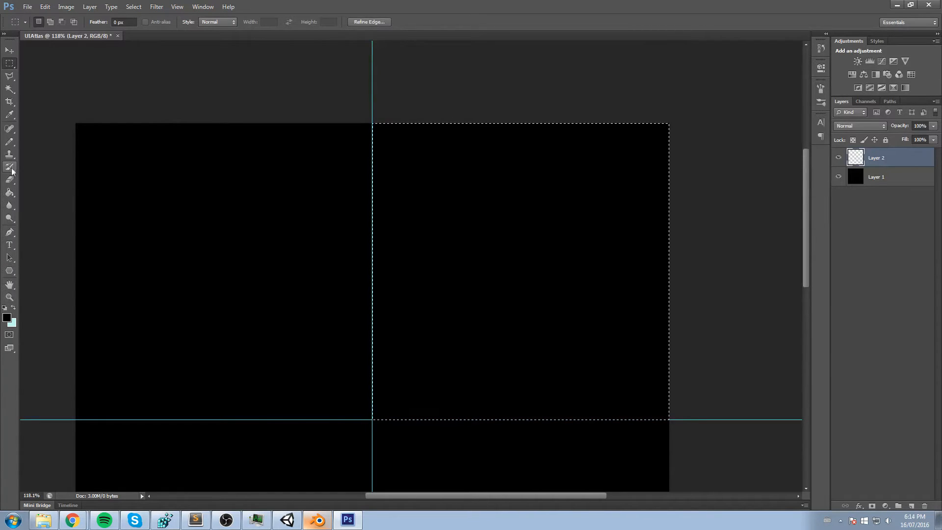
# - Choose the Gradient tool with the custom solid gradient running from transparent to blue
pyautogui.click(10, 190)
pyautogui.rightClick(10, 192)
pyautogui.click(44, 191)
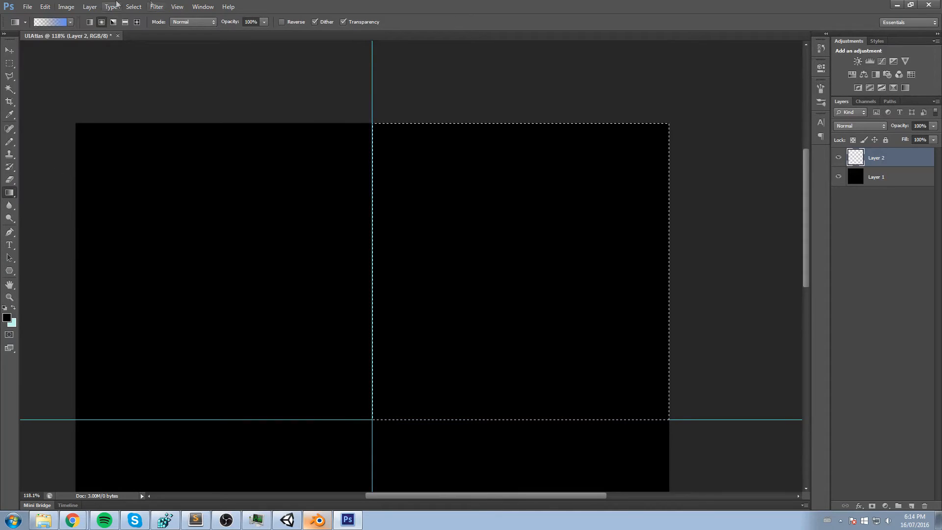
pyautogui.click(45, 23)
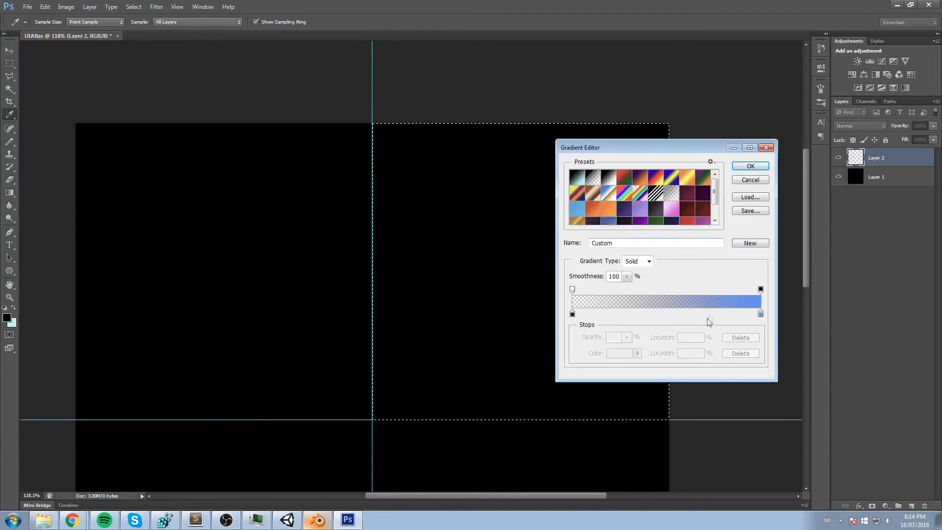
pyautogui.click(751, 166)
# - Undo the trial gradient and draw a radial gradient from the selected quadrant's centre out to its right edge
pyautogui.hotkey('ctrl', 'z')
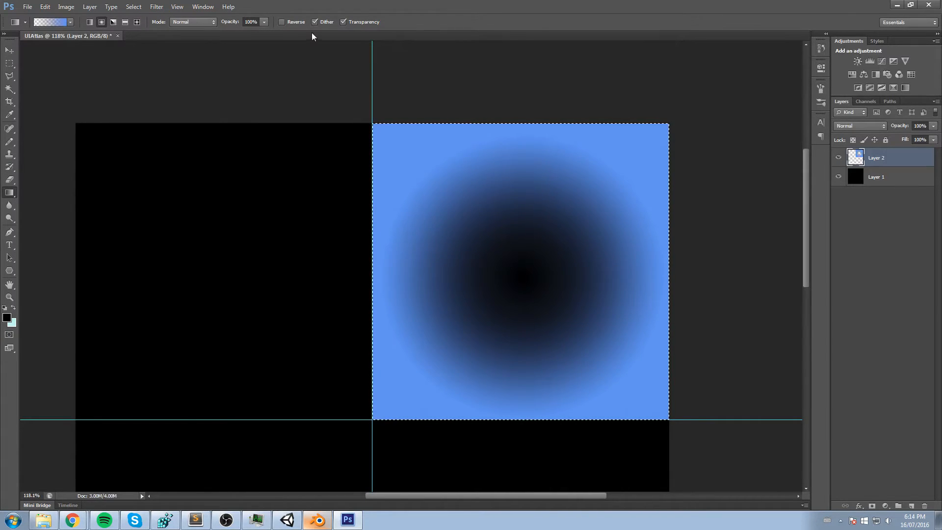
pyautogui.hotkey('ctrl', 'z')
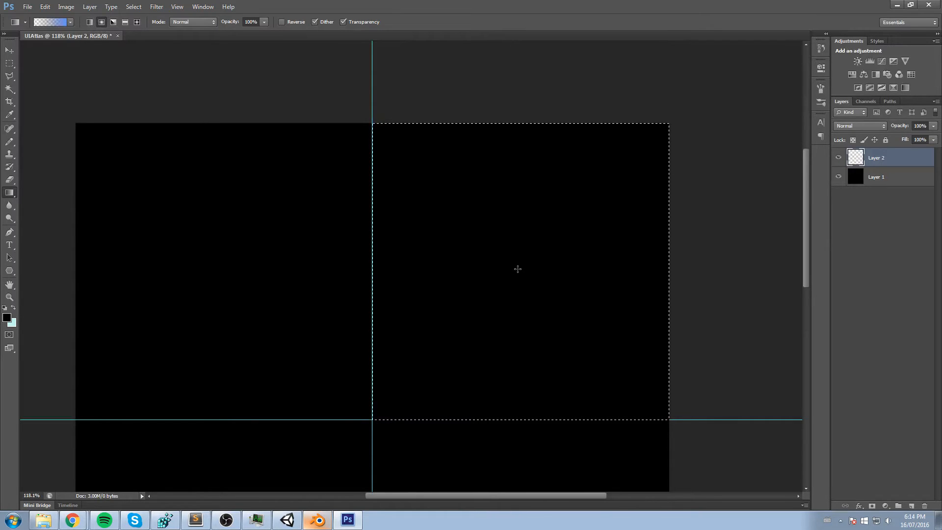
pyautogui.moveTo(560, 269); pyautogui.dragTo(669, 265)
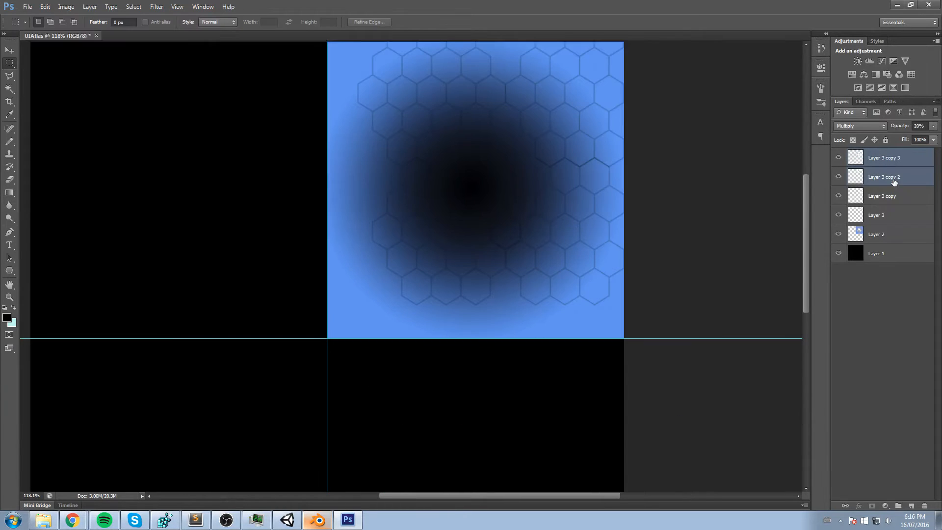
# - Merge Layer 3 and its three hexagon copies into one layer and set its blend mode to Multiply
pyautogui.keyDown('ctrl'); pyautogui.click(867, 214); pyautogui.keyUp('ctrl')
pyautogui.keyDown('ctrl'); pyautogui.click(866, 195); pyautogui.keyUp('ctrl')
pyautogui.rightClick(866, 196)
pyautogui.click(872, 394)
pyautogui.click(861, 125)
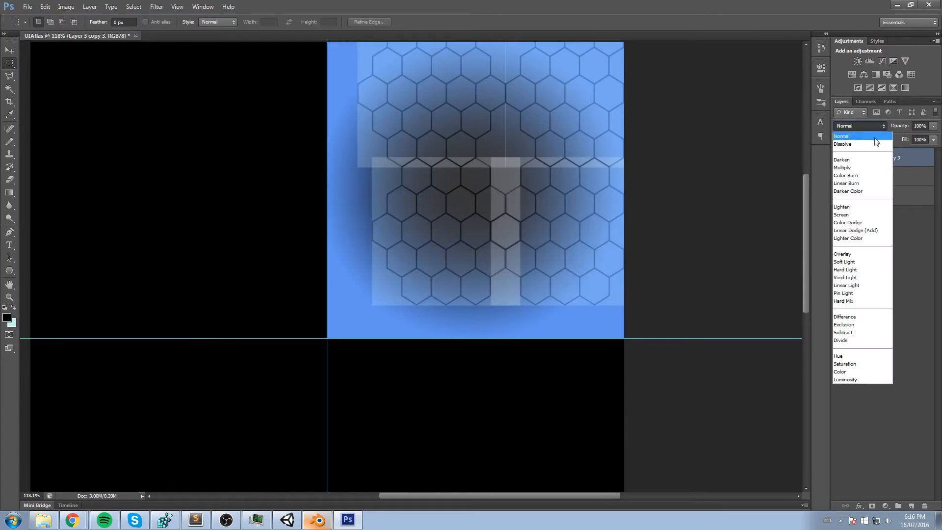
pyautogui.click(859, 169)
# - Scale the merged hexagon layer to about 126% and centre it so the pattern covers the whole blue quadrant
pyautogui.hotkey('ctrl', 't')
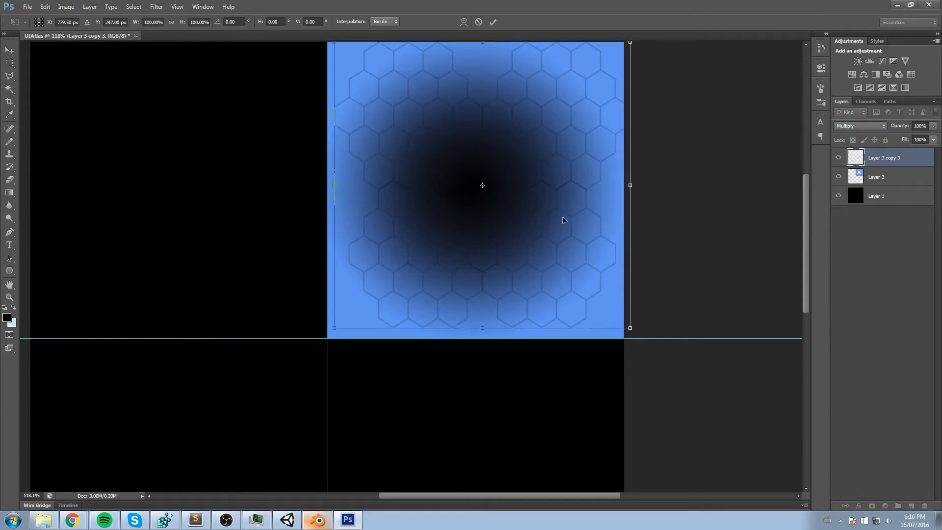
pyautogui.keyDown('alt'); pyautogui.keyDown('shift'); pyautogui.moveTo(624, 338); pyautogui.dragTo(687, 352); pyautogui.keyUp('shift'); pyautogui.keyUp('alt')
pyautogui.moveTo(544, 273); pyautogui.dragTo(538, 271)
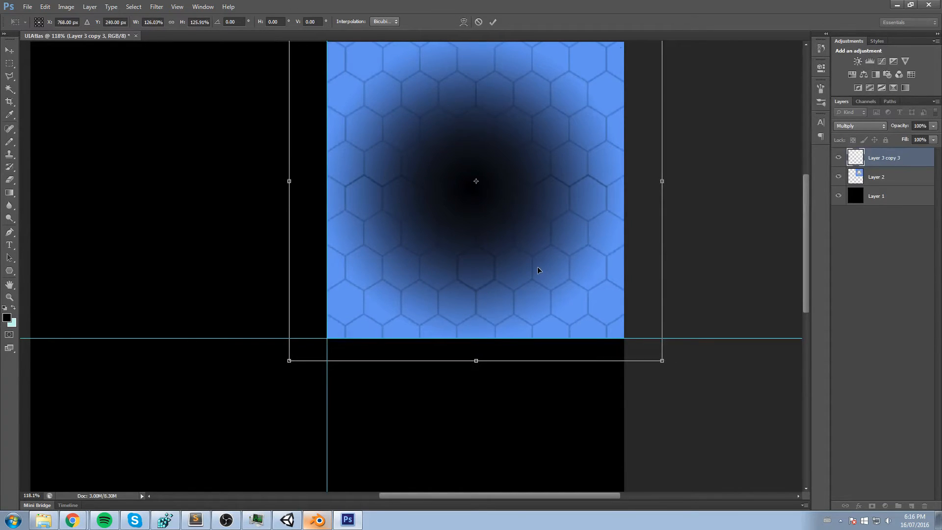
pyautogui.click(493, 22)
pyautogui.press('m')
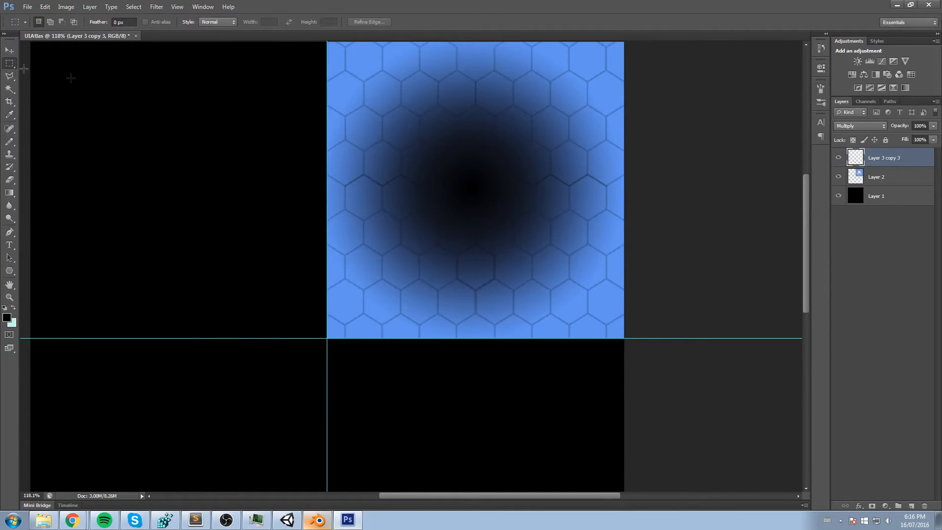
pyautogui.keyDown('alt'); pyautogui.scroll(-6, 162, 99); pyautogui.keyUp('alt')
pyautogui.keyDown('alt'); pyautogui.scroll(1, 243, 147); pyautogui.keyUp('alt')
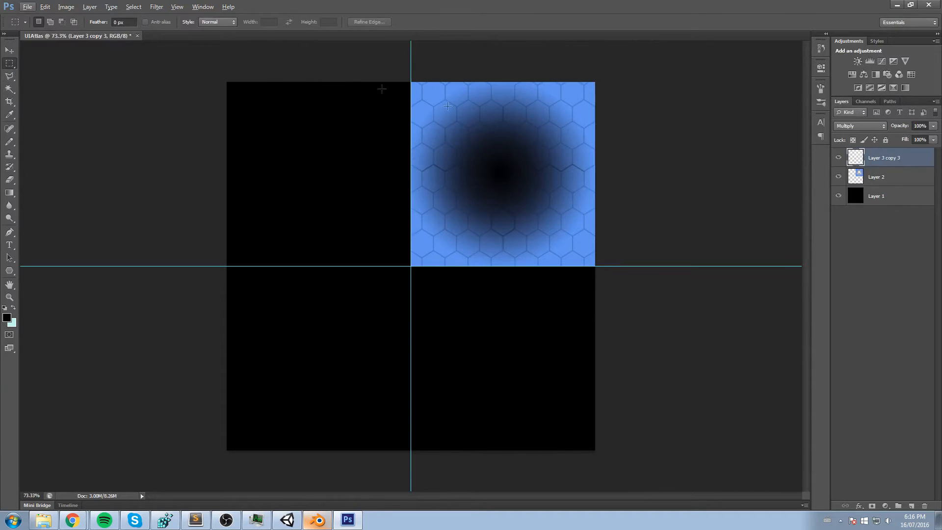
pyautogui.moveTo(278, 82); pyautogui.dragTo(411, 361)
pyautogui.moveTo(203, 276); pyautogui.dragTo(188, 265)
pyautogui.click(263, 165)
pyautogui.keyDown('alt'); pyautogui.scroll(2, 307, 168); pyautogui.keyUp('alt')
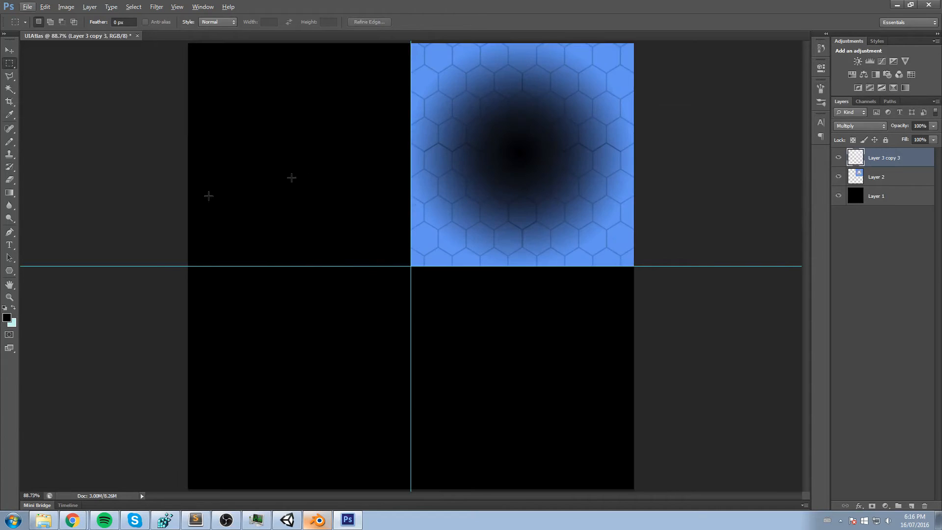
# - Hide the black Layer 1 and browse to the N3K/Unity/ARShooter project folder on drive C for saving the document
pyautogui.click(838, 196)
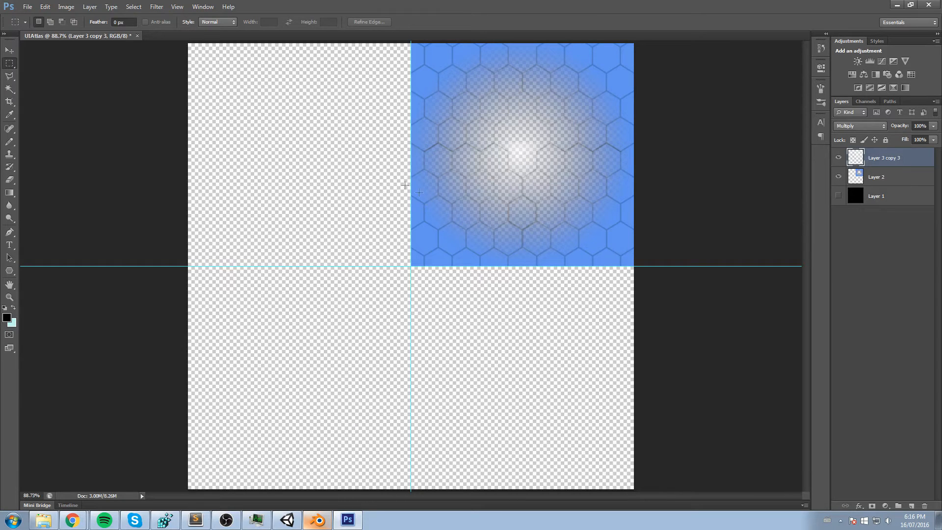
pyautogui.hotkey('ctrl', 'shift', 's')
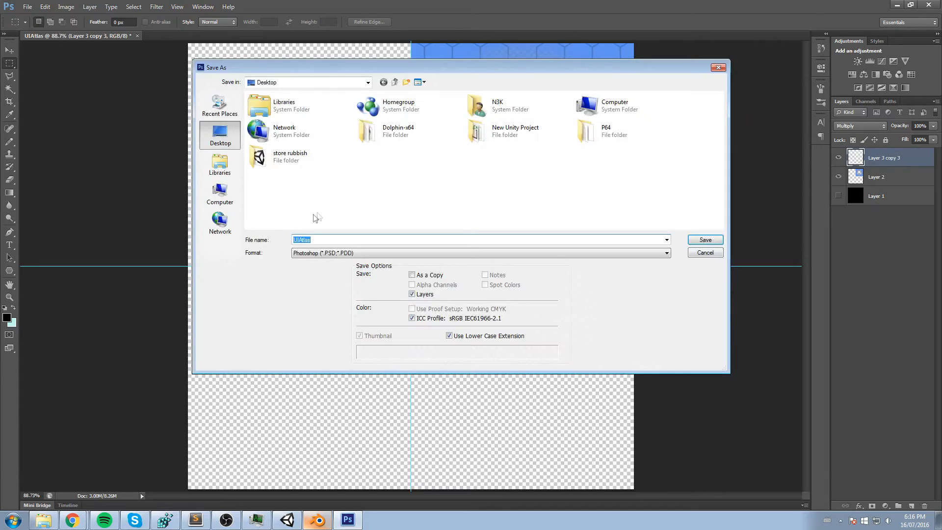
pyautogui.click(220, 193)
pyautogui.doubleClick(289, 115)
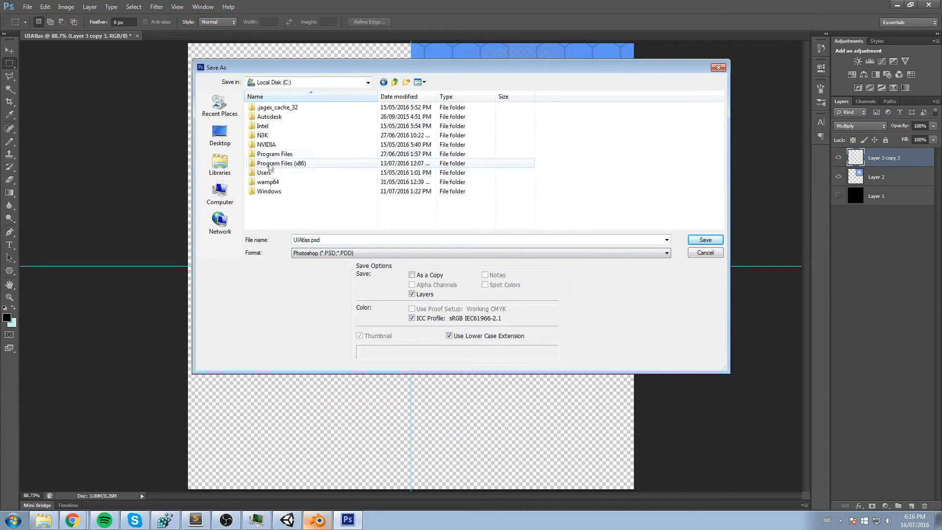
pyautogui.doubleClick(264, 136)
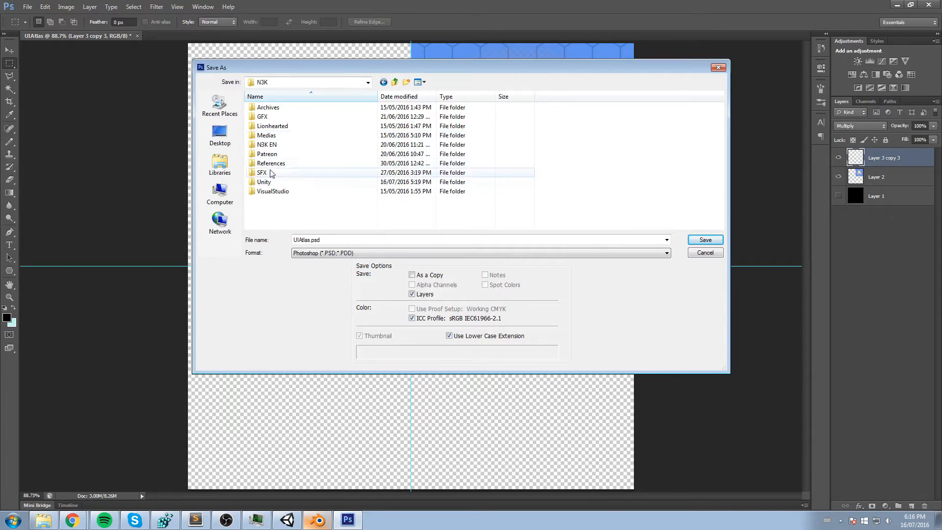
pyautogui.doubleClick(267, 182)
pyautogui.doubleClick(275, 118)
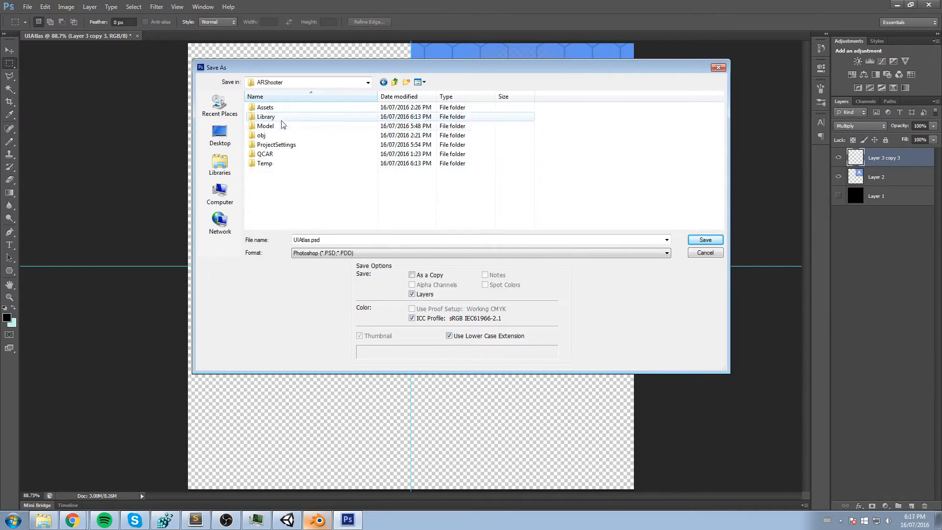
pyautogui.doubleClick(276, 122)
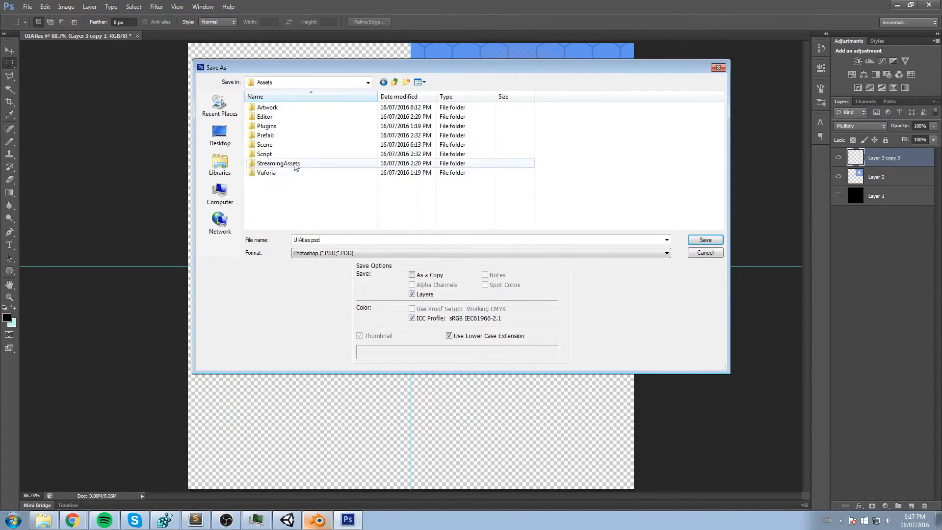
pyautogui.press('BackSpace')
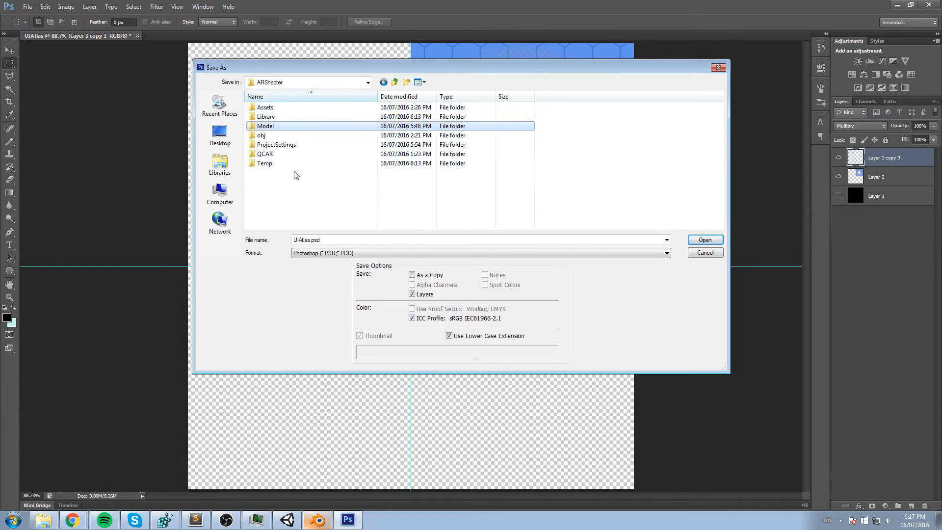
# - Create a folder named PSD in the ARShooter folder and save the document there as UIAtlas.psd
pyautogui.rightClick(317, 204)
pyautogui.moveTo(363, 307)
pyautogui.click(438, 307)
pyautogui.write('PSD')
pyautogui.press('Return')
pyautogui.press('Return')
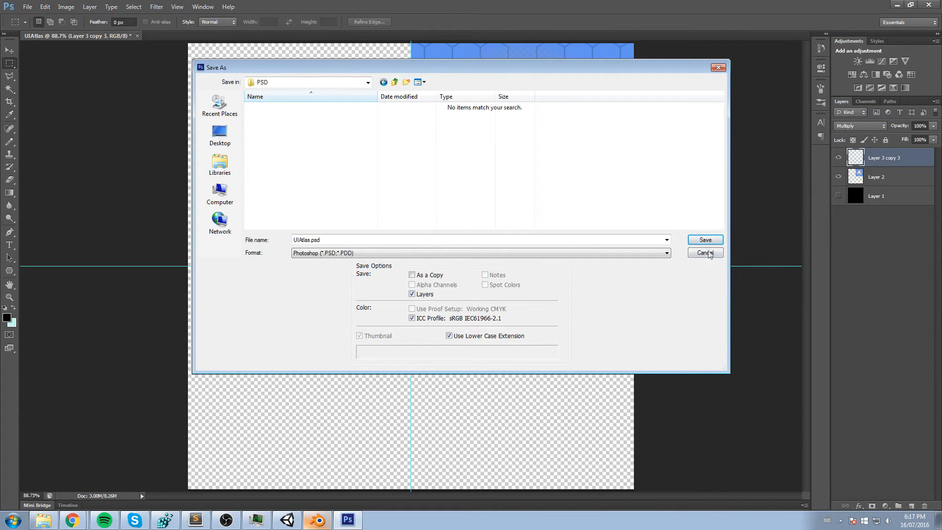
pyautogui.click(705, 240)
pyautogui.click(580, 160)
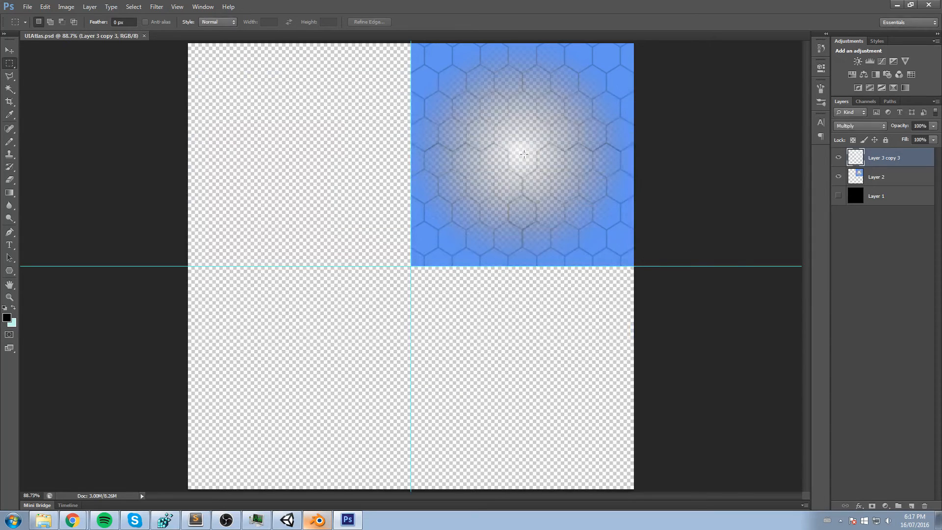
# - Start saving a copy of the UIAtlas document in PNG format
pyautogui.click(25, 7)
pyautogui.click(64, 121)
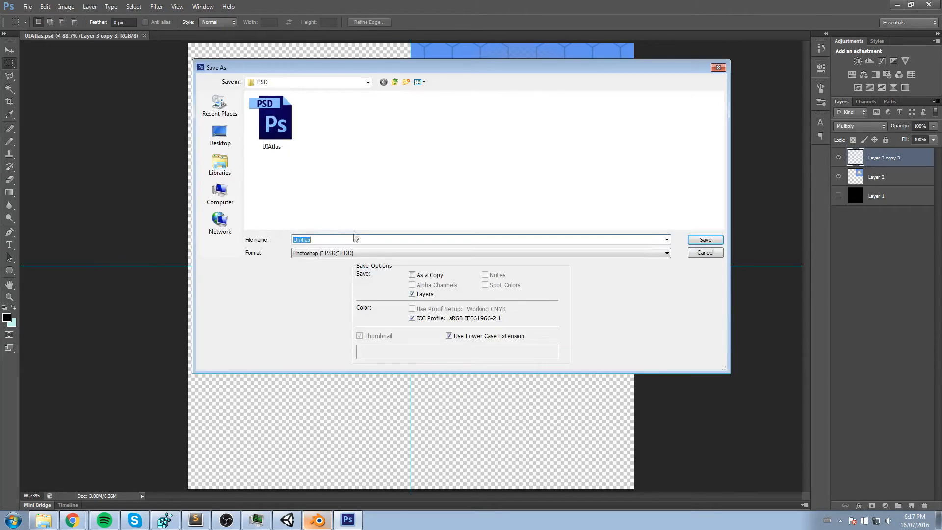
pyautogui.click(303, 254)
pyautogui.click(318, 357)
# - Save UIAtlas.png in the ARShooter project's Assets/Artwork folder, accepting Smallest / Slow compression without interlacing
pyautogui.click(358, 83)
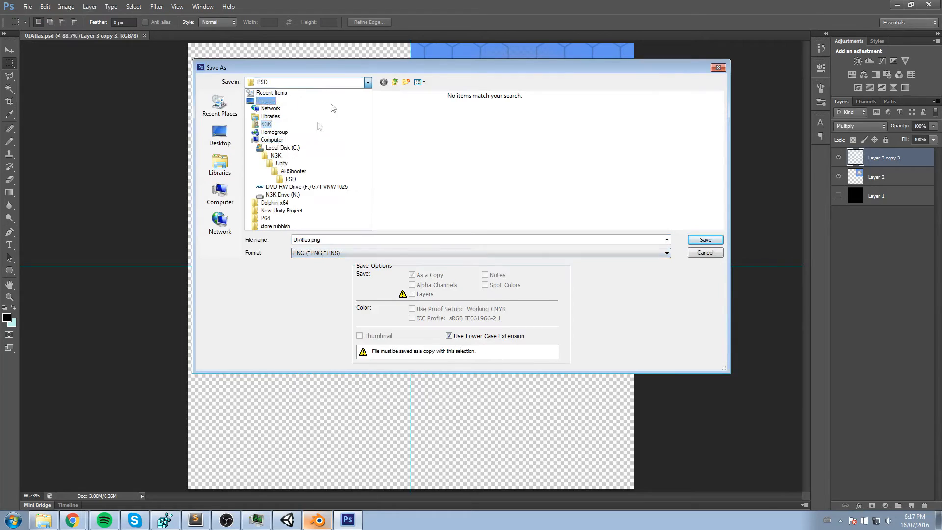
pyautogui.click(282, 163)
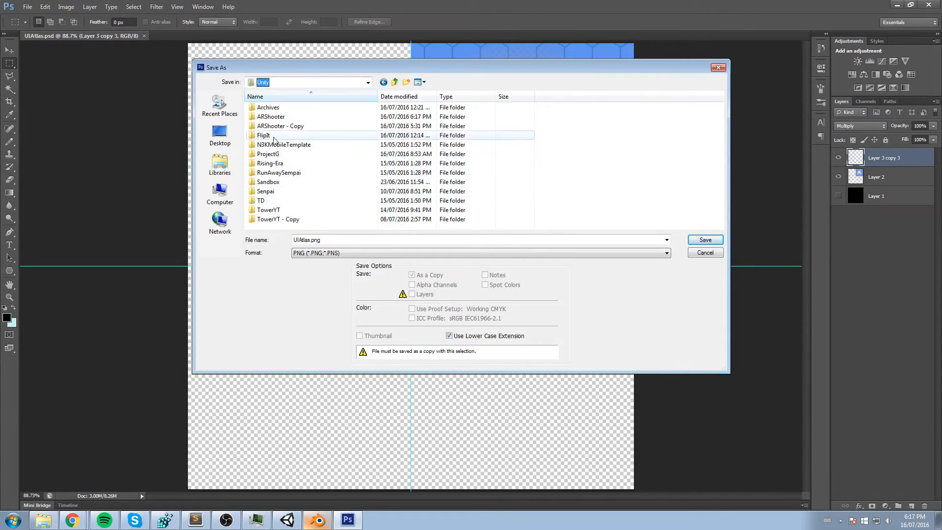
pyautogui.doubleClick(275, 116)
pyautogui.doubleClick(276, 108)
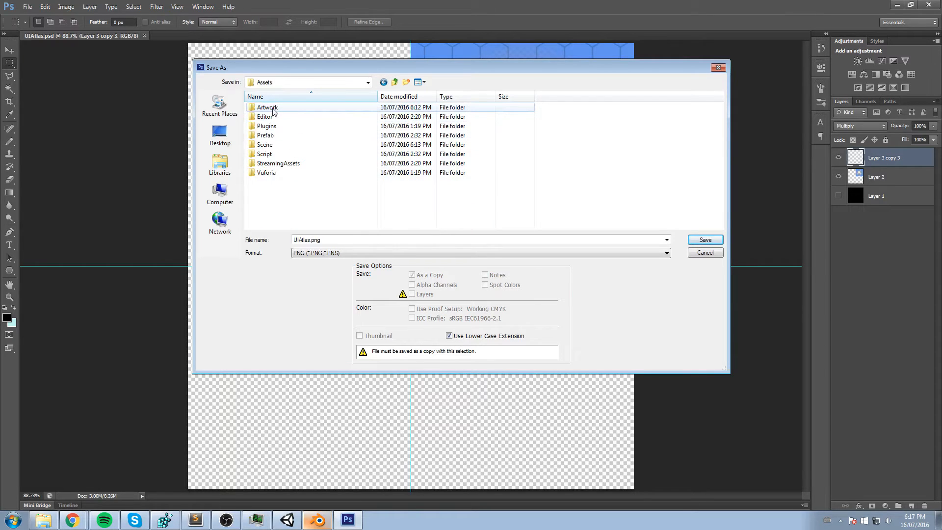
pyautogui.doubleClick(274, 109)
pyautogui.click(335, 253)
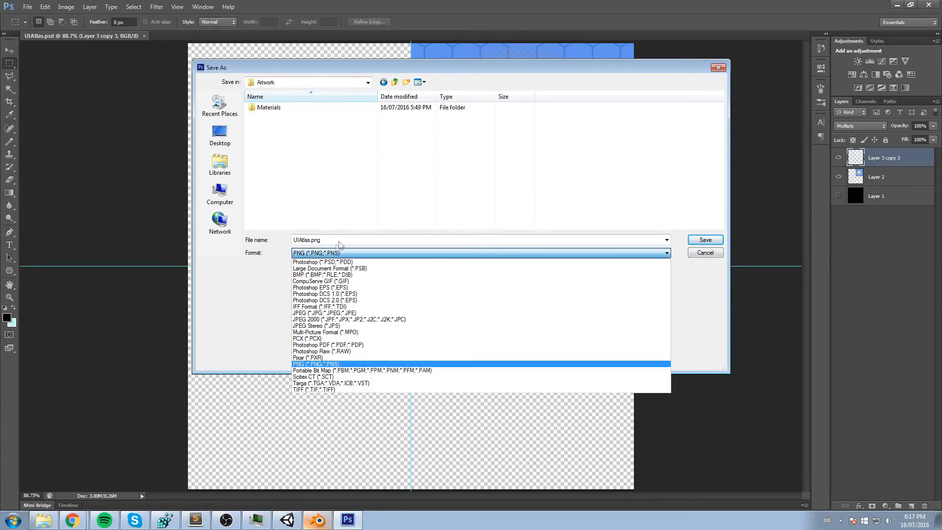
pyautogui.click(377, 228)
pyautogui.click(714, 239)
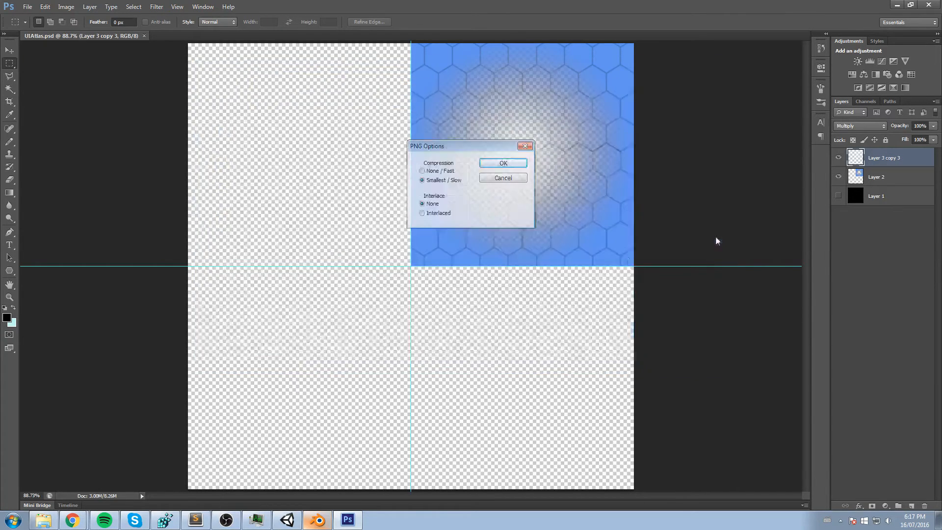
pyautogui.click(512, 161)
# - Switch to Unity and select the UIAtlas texture in the Artwork folder
pyautogui.hotkey('alt', 'Tab')
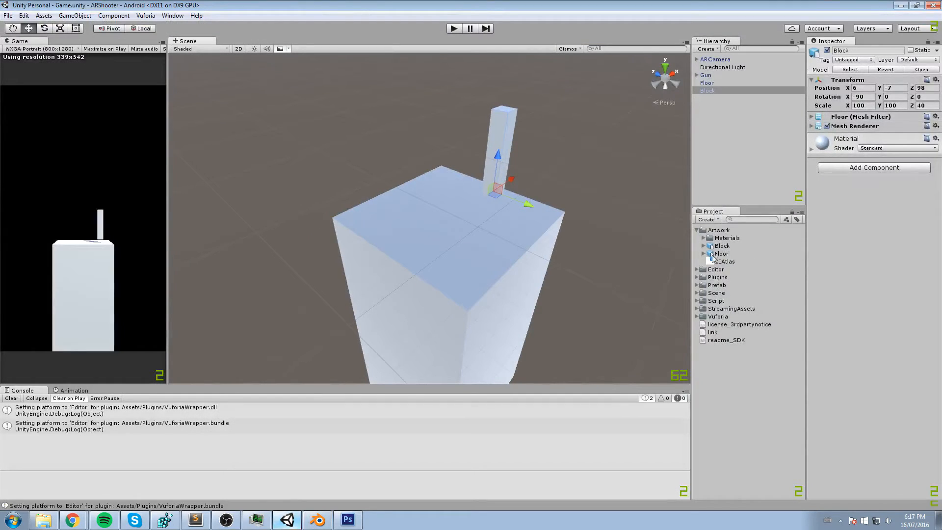
pyautogui.click(722, 262)
# - Try UIAtlas as a Sprite (2D and UI) in Multiple mode with the Sprite Editor, and return its texture type to Texture
pyautogui.click(895, 73)
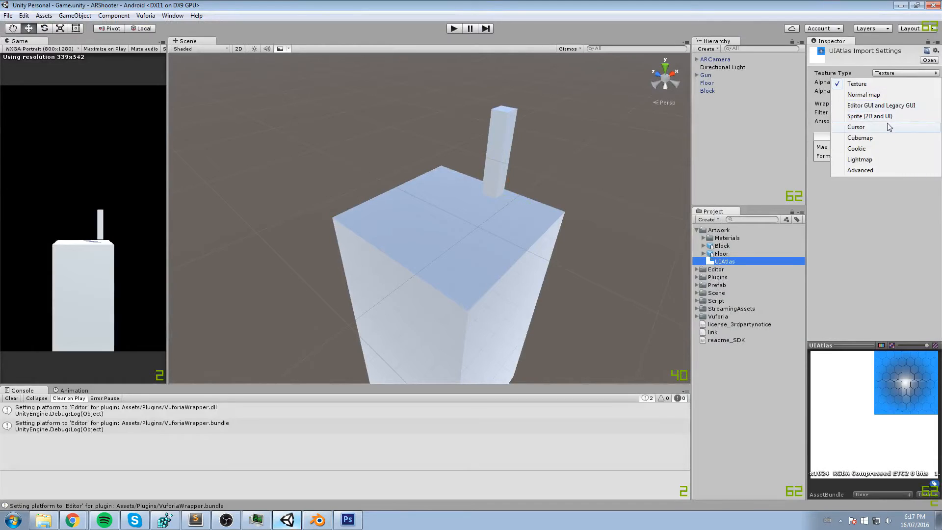
pyautogui.click(885, 116)
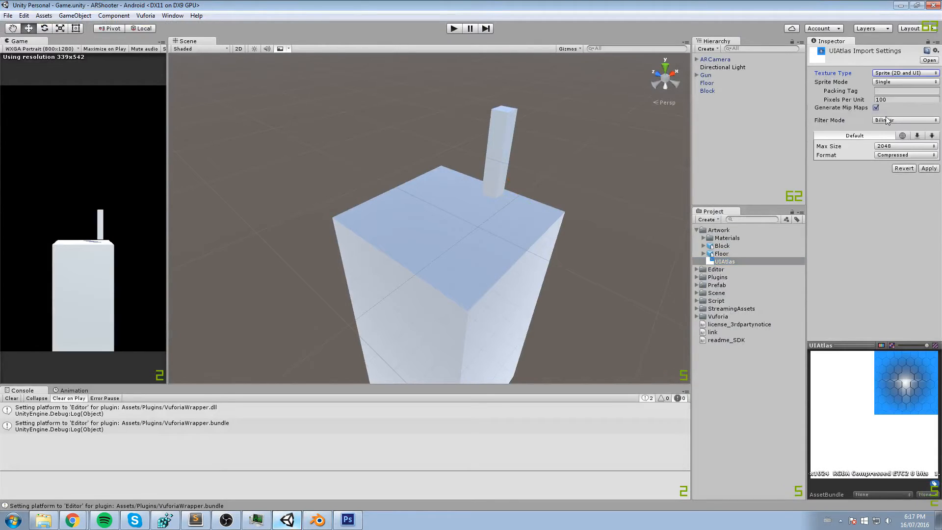
pyautogui.click(905, 82)
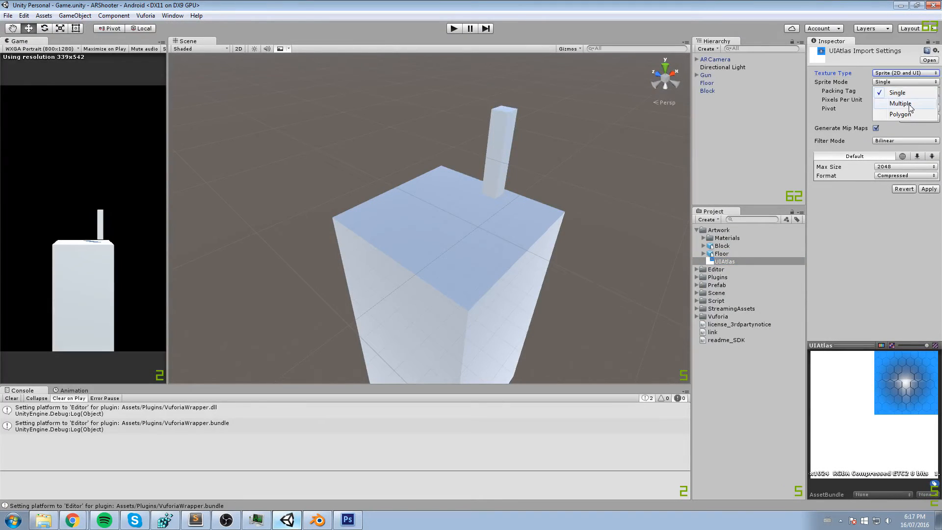
pyautogui.click(903, 103)
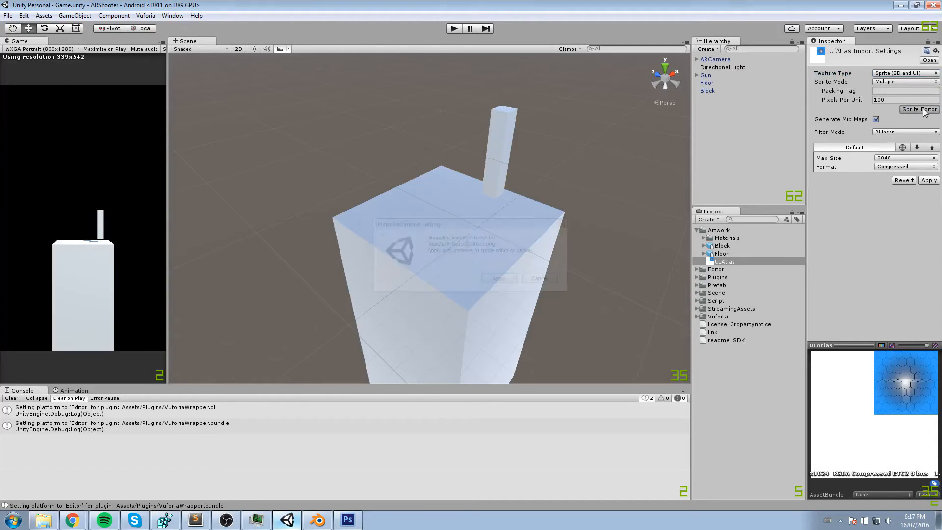
pyautogui.click(920, 110)
pyautogui.click(559, 225)
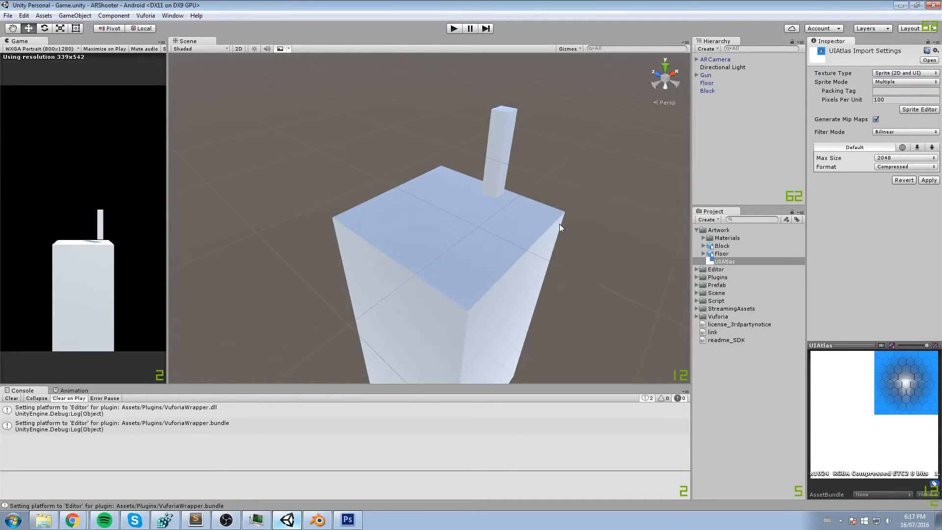
pyautogui.click(896, 74)
pyautogui.click(898, 82)
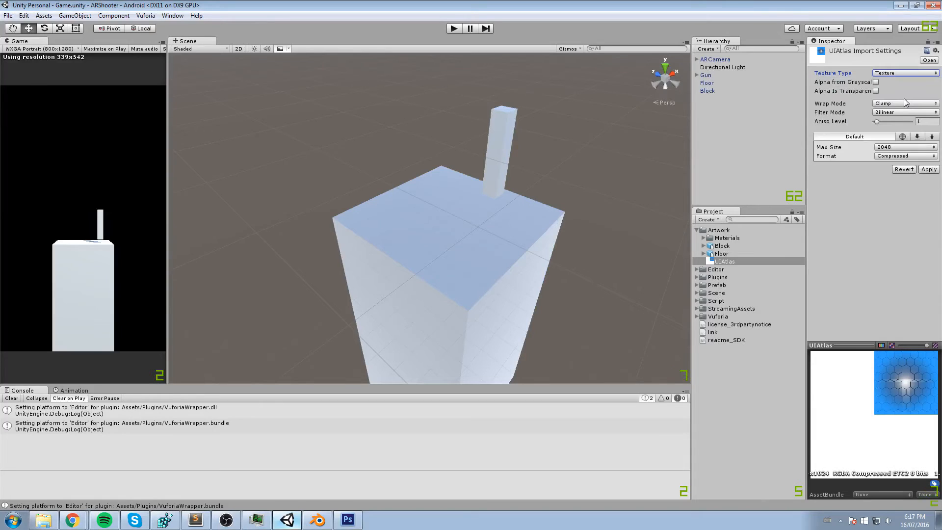
# - Apply the UIAtlas texture's import settings
pyautogui.click(928, 170)
pyautogui.moveTo(563, 193); pyautogui.dragTo(554, 200, button='middle')
pyautogui.scroll(4, 542, 196)
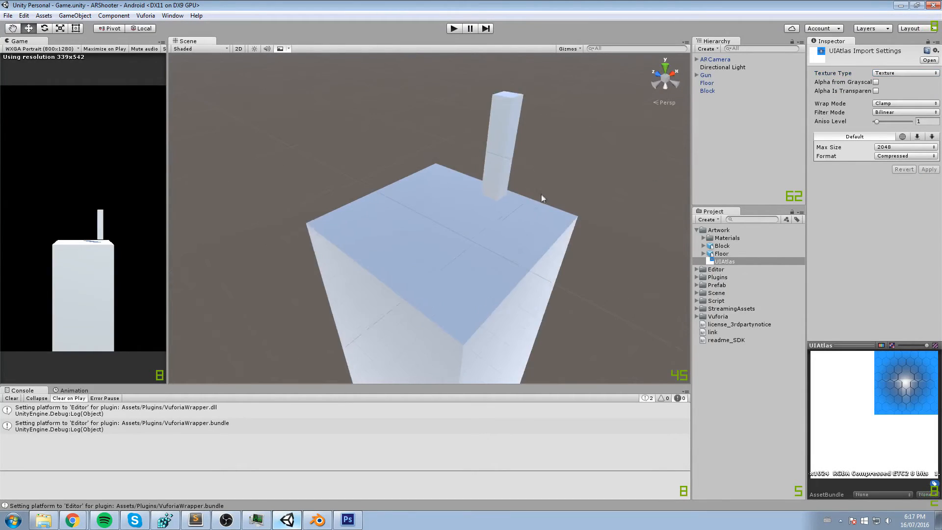
# - Assign UIAtlas as the Albedo map of the Material asset in Artwork/Materials used by the floor and block
pyautogui.click(437, 275)
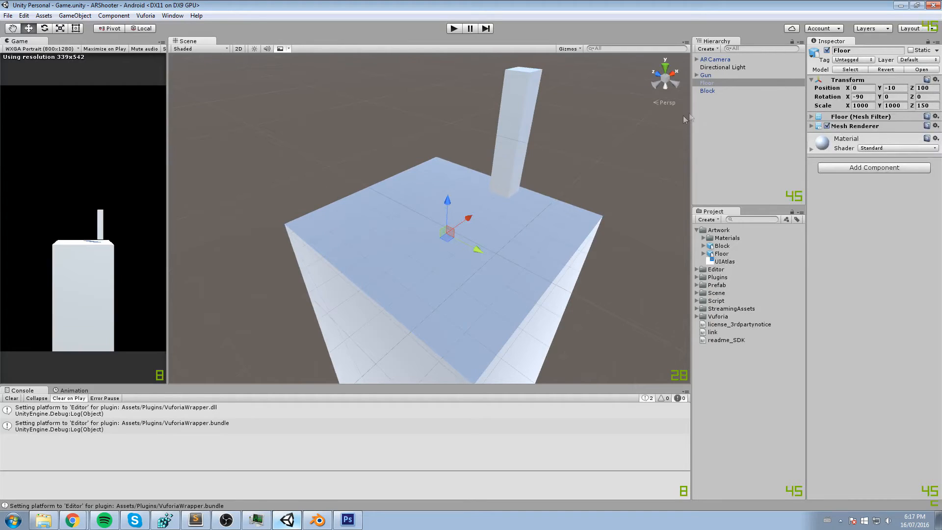
pyautogui.moveTo(691, 119); pyautogui.dragTo(624, 167)
pyautogui.scroll(3, 581, 168)
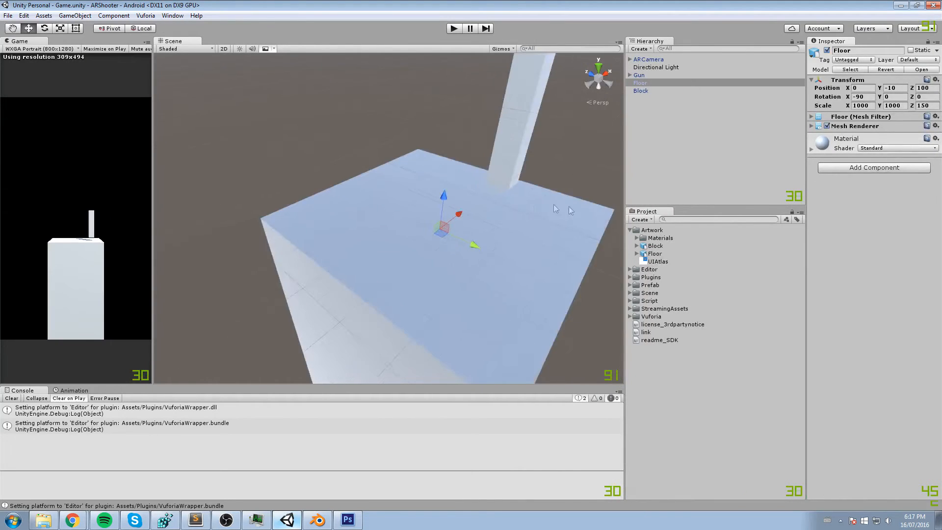
pyautogui.click(637, 238)
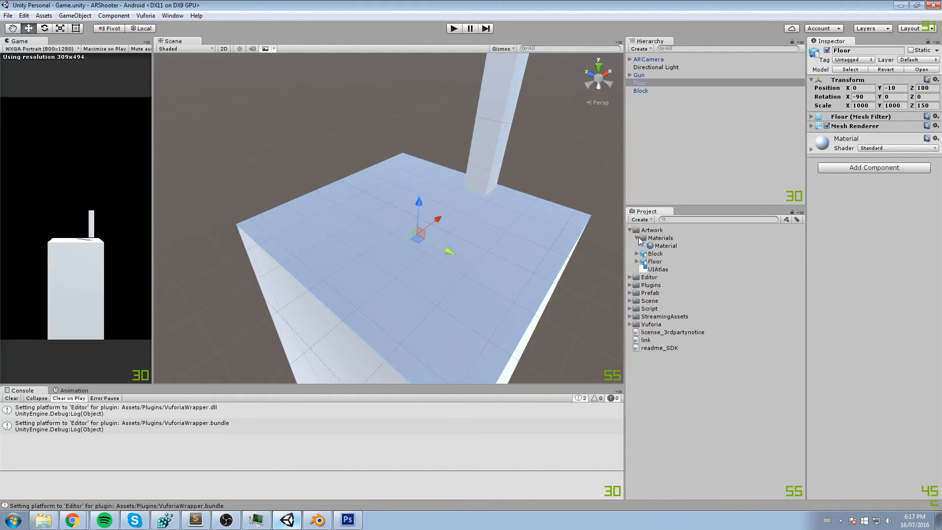
pyautogui.click(674, 247)
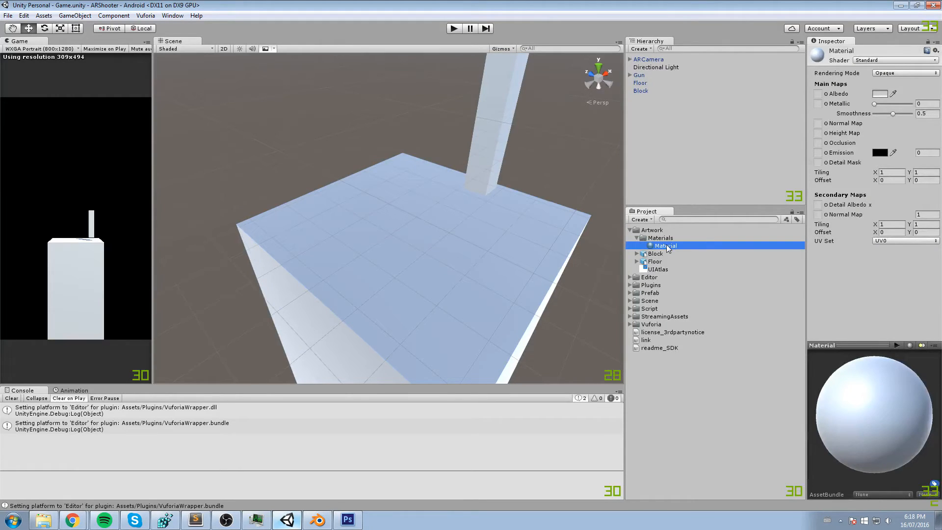
pyautogui.click(829, 98)
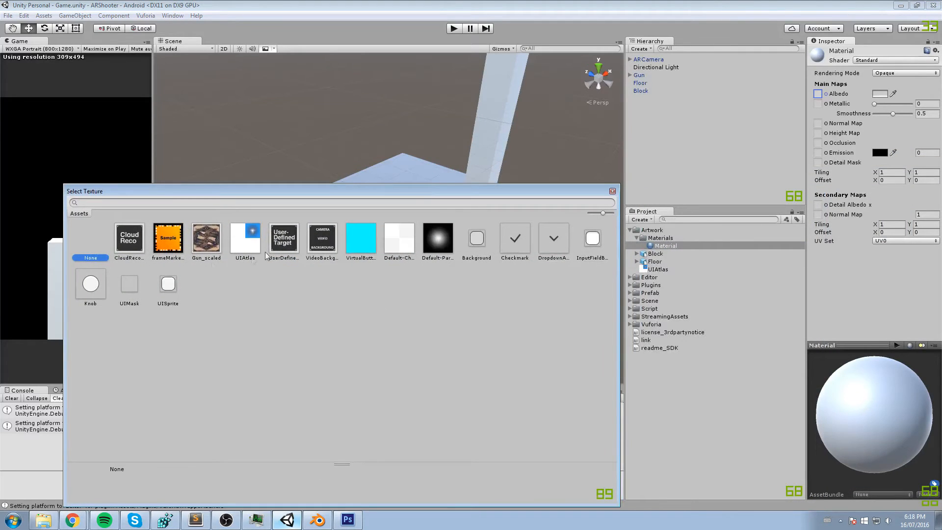
pyautogui.click(248, 243)
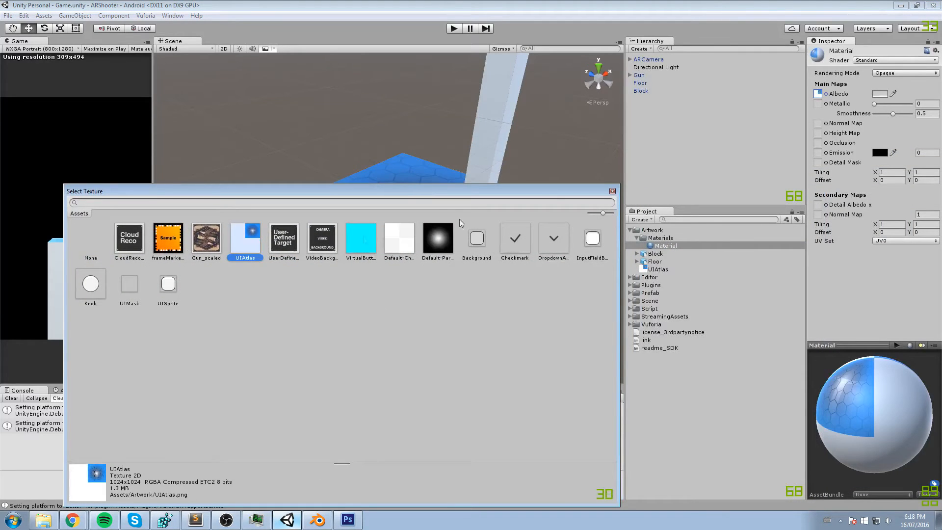
pyautogui.click(612, 191)
pyautogui.moveTo(385, 210)
pyautogui.keyDown('alt'); pyautogui.mouseDown()
pyautogui.moveTo(389, 173)
pyautogui.moveTo(412, 237)
pyautogui.moveTo(369, 202)
pyautogui.moveTo(440, 206)
pyautogui.moveTo(416, 246)
pyautogui.moveTo(402, 237)
pyautogui.moveTo(476, 263)
pyautogui.moveTo(458, 255)
pyautogui.moveTo(431, 211)
pyautogui.moveTo(414, 219)
pyautogui.moveTo(357, 215)
pyautogui.moveTo(378, 220)
pyautogui.moveTo(395, 206)
pyautogui.mouseUp(); pyautogui.keyUp('alt')
# - Try the Transparent rendering mode on the material and return it to Opaque
pyautogui.click(887, 73)
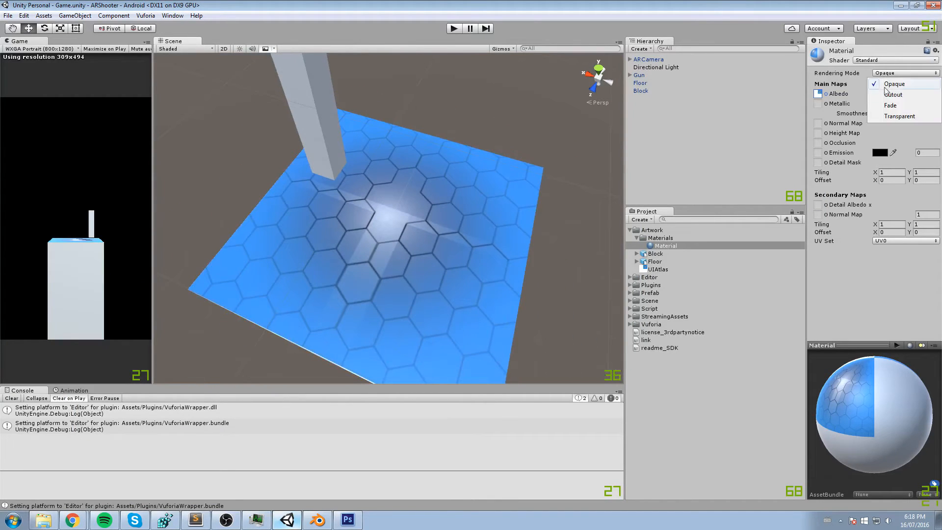
pyautogui.click(900, 114)
pyautogui.keyDown('alt'); pyautogui.moveTo(448, 169); pyautogui.dragTo(568, 159); pyautogui.keyUp('alt')
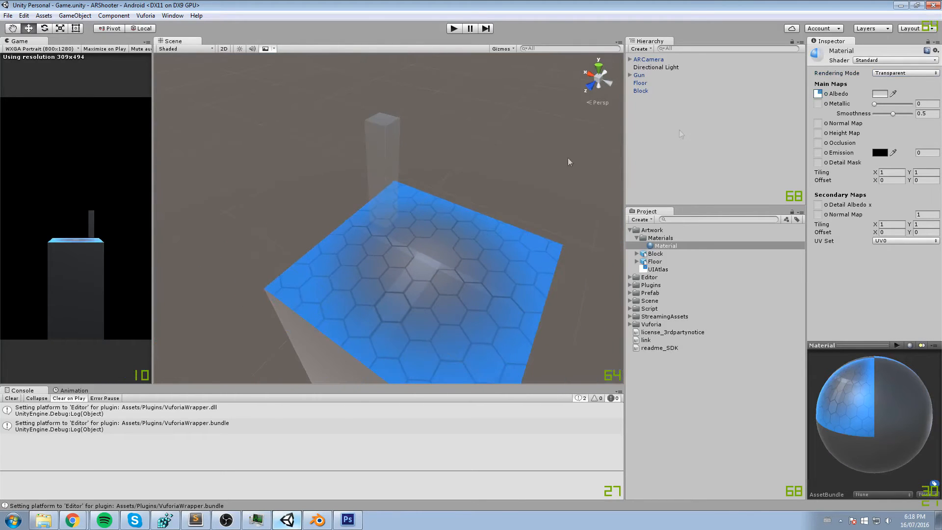
pyautogui.click(894, 73)
pyautogui.click(896, 85)
pyautogui.scroll(2, 458, 223)
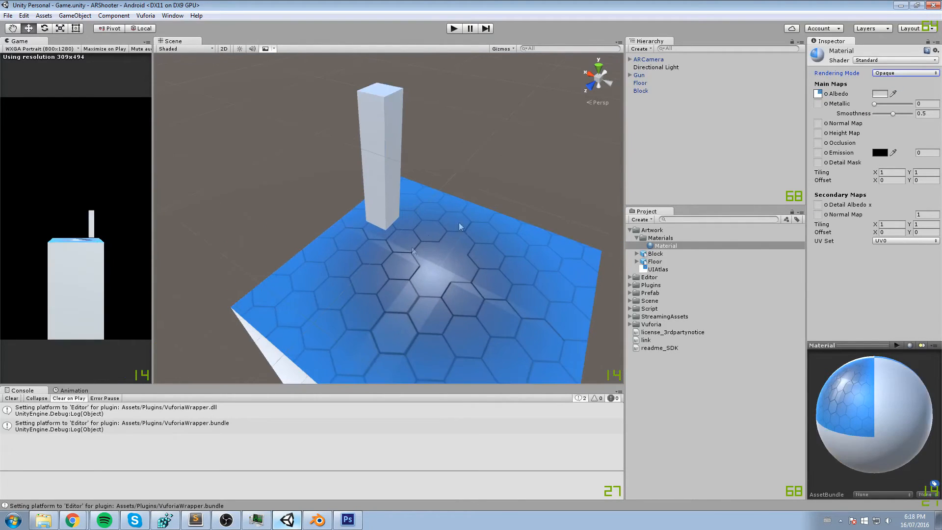
# - Examine the textured floor and the block from several angles, glancing at the atlas in Photoshop for comparison
pyautogui.scroll(-3, 407, 200)
pyautogui.keyDown('alt'); pyautogui.moveTo(409, 202); pyautogui.dragTo(480, 164); pyautogui.keyUp('alt')
pyautogui.scroll(-3, 494, 158)
pyautogui.scroll(3, 471, 162)
pyautogui.moveTo(481, 165); pyautogui.dragTo(387, 149, button='middle')
pyautogui.keyDown('alt'); pyautogui.moveTo(387, 150); pyautogui.dragTo(352, 204); pyautogui.keyUp('alt')
pyautogui.moveTo(351, 204); pyautogui.dragTo(351, 179, button='middle')
pyautogui.click(342, 520)
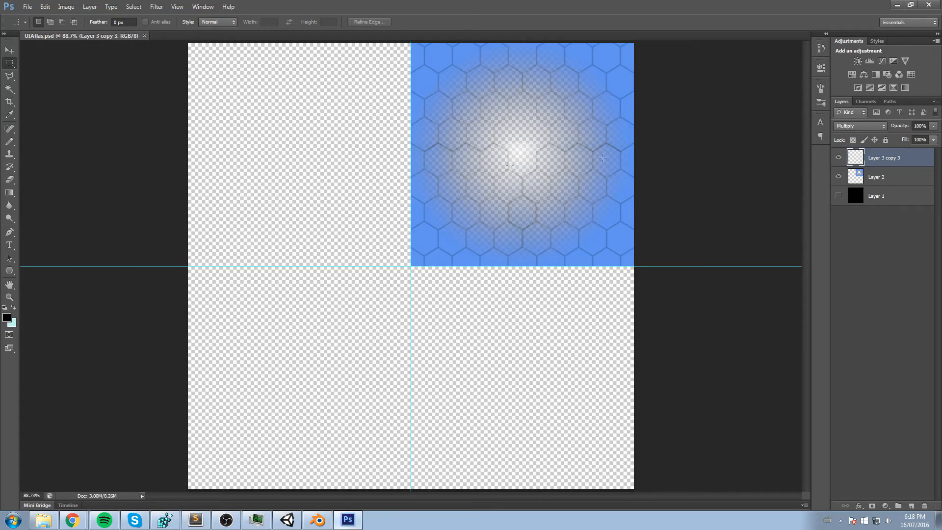
pyautogui.click(287, 520)
pyautogui.keyDown('alt'); pyautogui.moveTo(409, 204); pyautogui.dragTo(404, 263); pyautogui.keyUp('alt')
pyautogui.click(389, 266)
pyautogui.scroll(8, 389, 263)
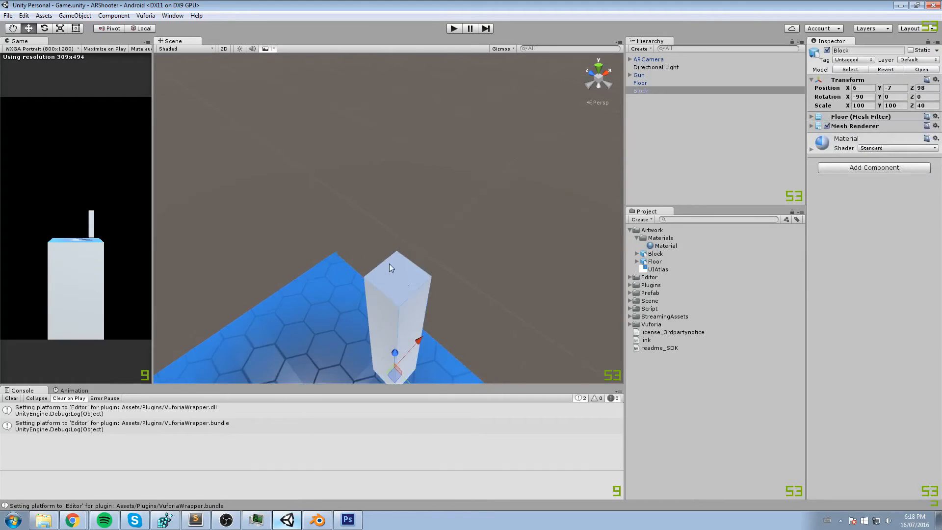
pyautogui.moveTo(377, 325); pyautogui.dragTo(410, 247, button='middle')
pyautogui.keyDown('alt'); pyautogui.moveTo(411, 246); pyautogui.dragTo(411, 276); pyautogui.keyUp('alt')
pyautogui.moveTo(410, 275); pyautogui.dragTo(411, 255, button='middle')
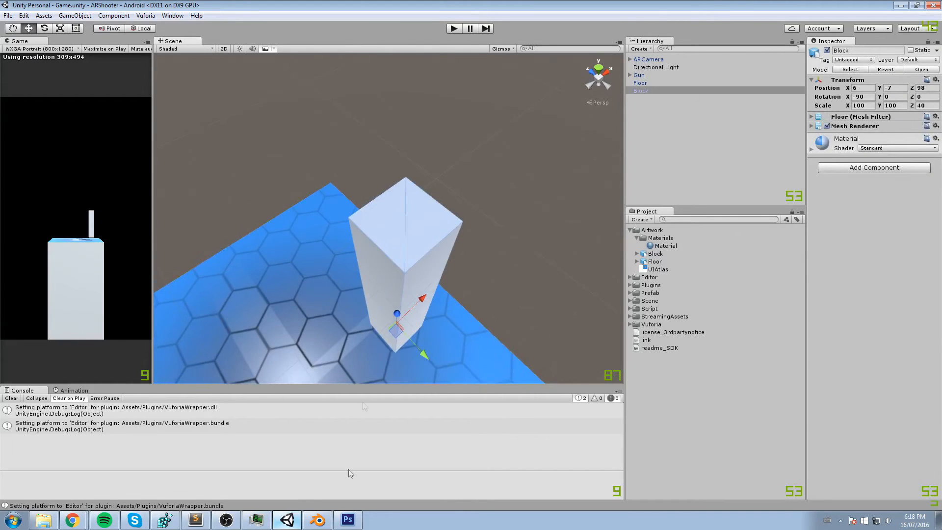
# - Switch to Photoshop and hide the hexagon pattern layer, Layer 3 copy 3
pyautogui.click(348, 520)
pyautogui.click(838, 157)
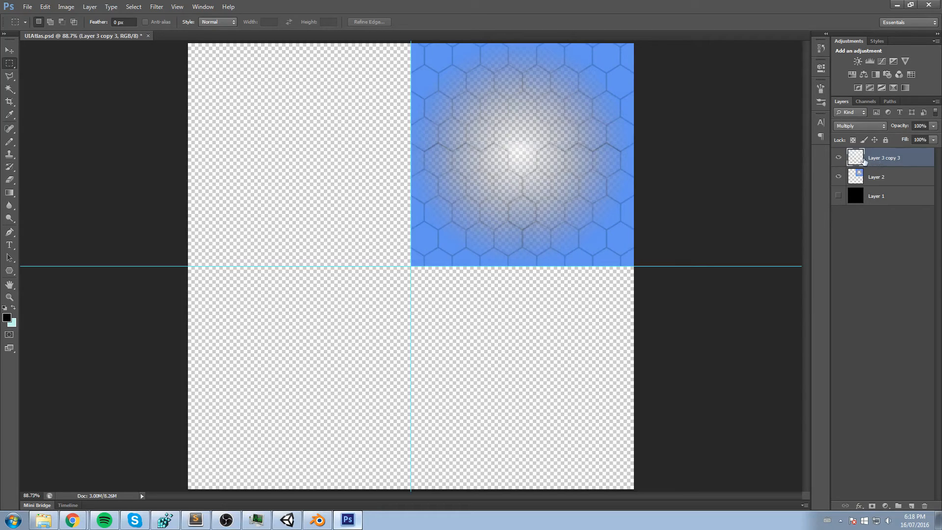
pyautogui.click(838, 160)
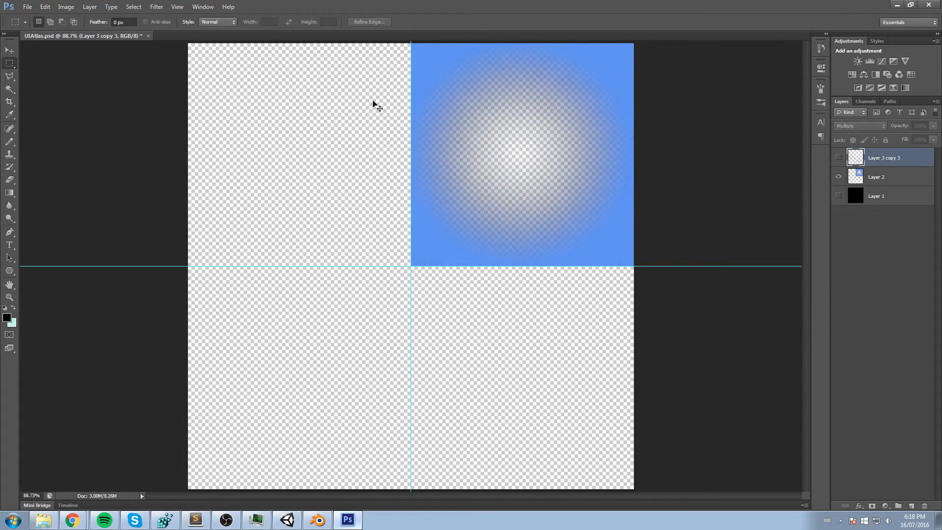
# - Save a PNG copy of the atlas over UIAtlas.png in the ARShooter project's Assets/Artwork folder
pyautogui.click(27, 6)
pyautogui.click(44, 128)
pyautogui.click(327, 253)
pyautogui.click(326, 357)
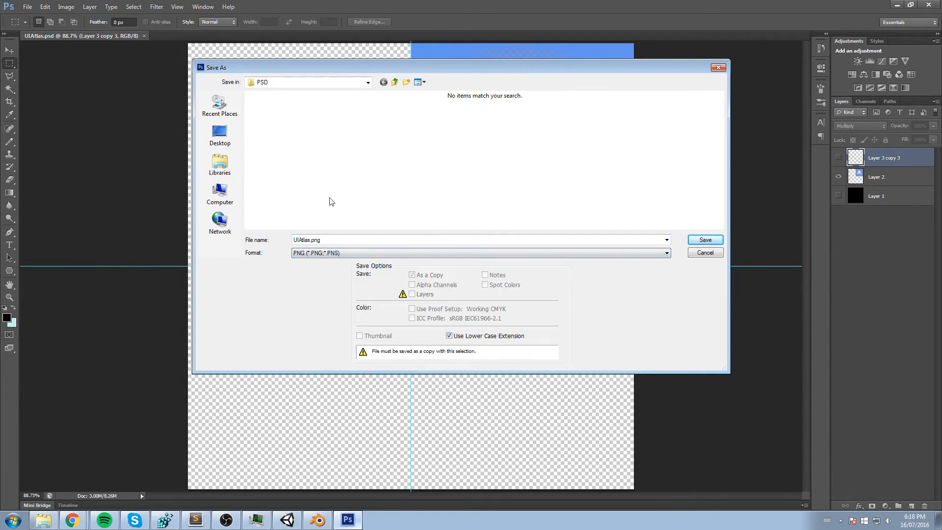
pyautogui.click(368, 82)
pyautogui.scroll(2, 314, 177)
pyautogui.click(296, 175)
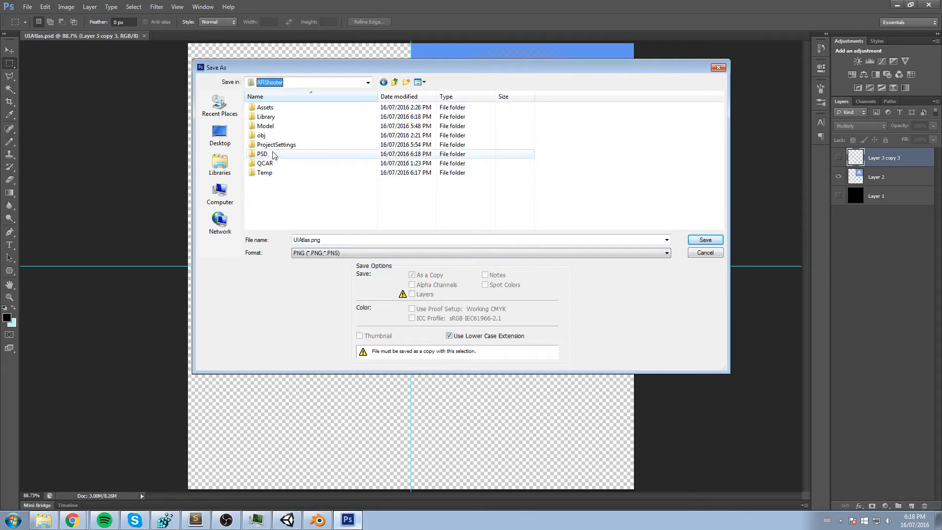
pyautogui.doubleClick(269, 109)
pyautogui.doubleClick(267, 108)
pyautogui.doubleClick(335, 134)
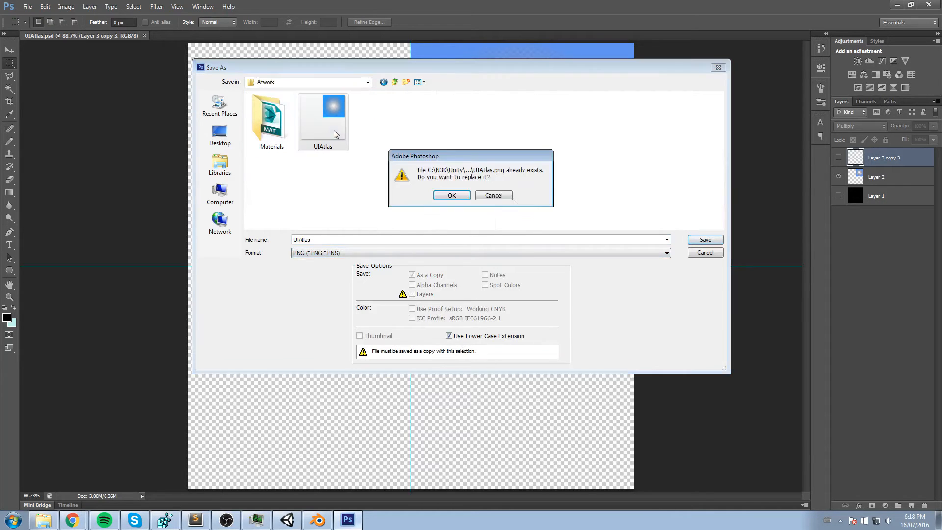
pyautogui.click(462, 197)
pyautogui.click(496, 162)
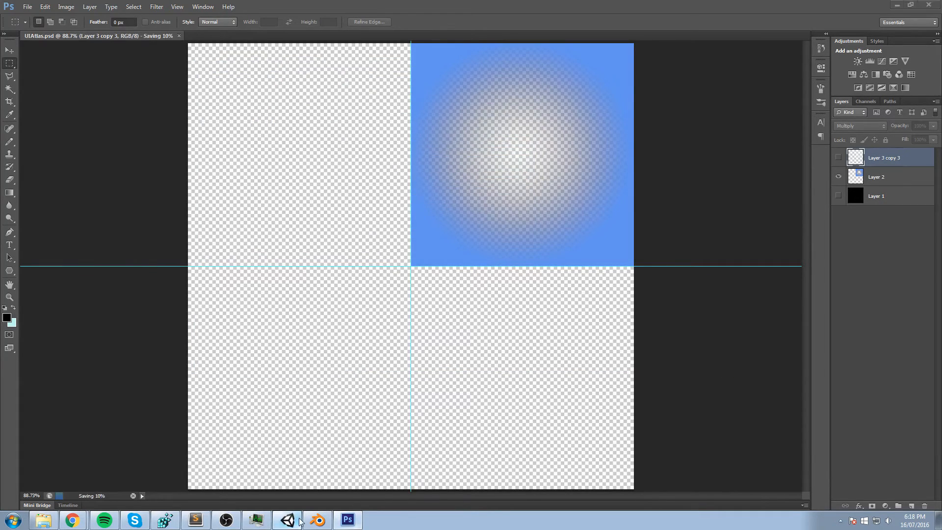
# - Switch to Unity and examine the updated UIAtlas texture on the floor along with its import settings
pyautogui.click(287, 519)
pyautogui.keyDown('alt'); pyautogui.moveTo(479, 242); pyautogui.dragTo(520, 221); pyautogui.keyUp('alt')
pyautogui.click(657, 261)
pyautogui.click(655, 268)
pyautogui.moveTo(459, 236); pyautogui.dragTo(465, 242, button='middle')
pyautogui.click(356, 521)
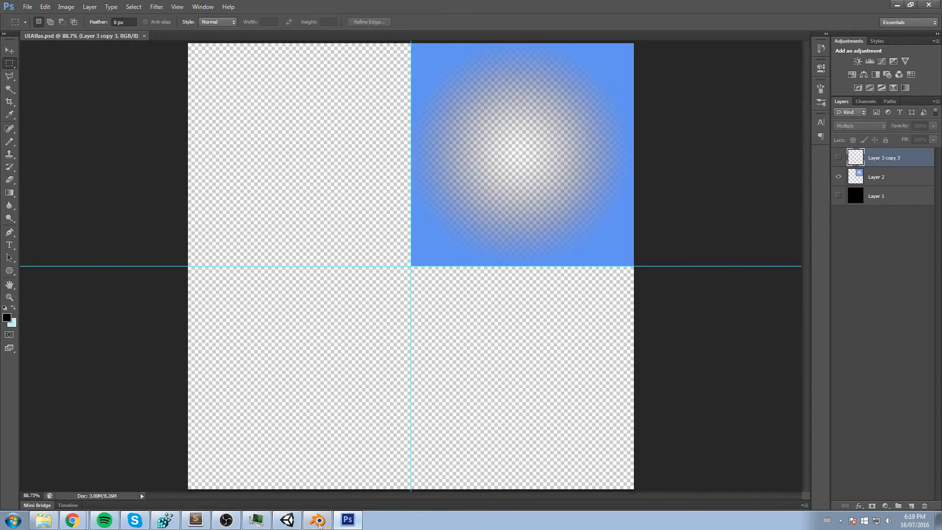
pyautogui.click(287, 520)
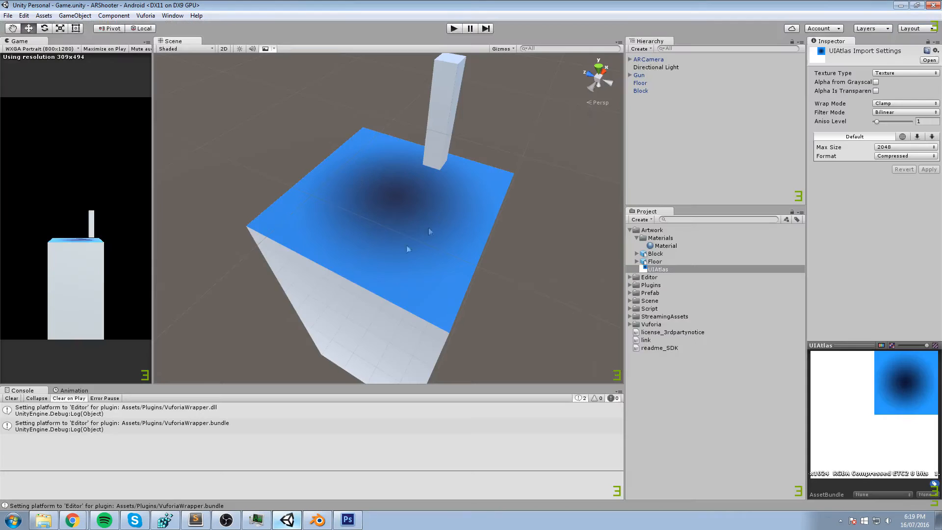
pyautogui.keyDown('alt'); pyautogui.moveTo(408, 247); pyautogui.dragTo(510, 211); pyautogui.keyUp('alt')
pyautogui.click(902, 73)
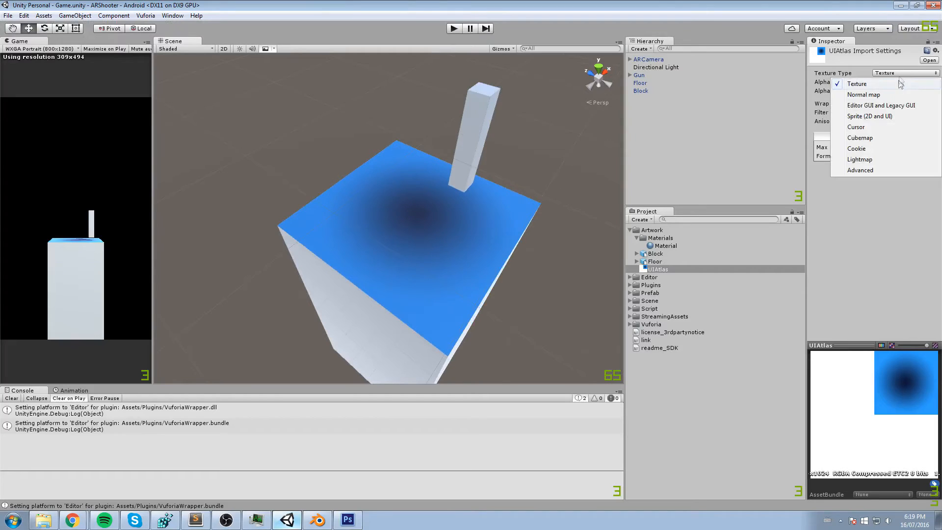
pyautogui.click(880, 68)
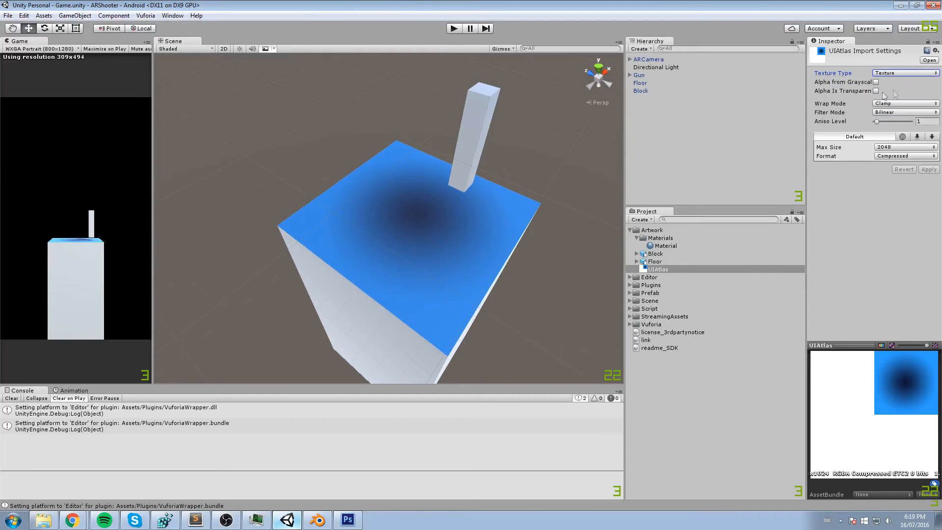
# - Set the rendering mode of the Material asset in Artwork/Materials to Transparent
pyautogui.click(655, 61)
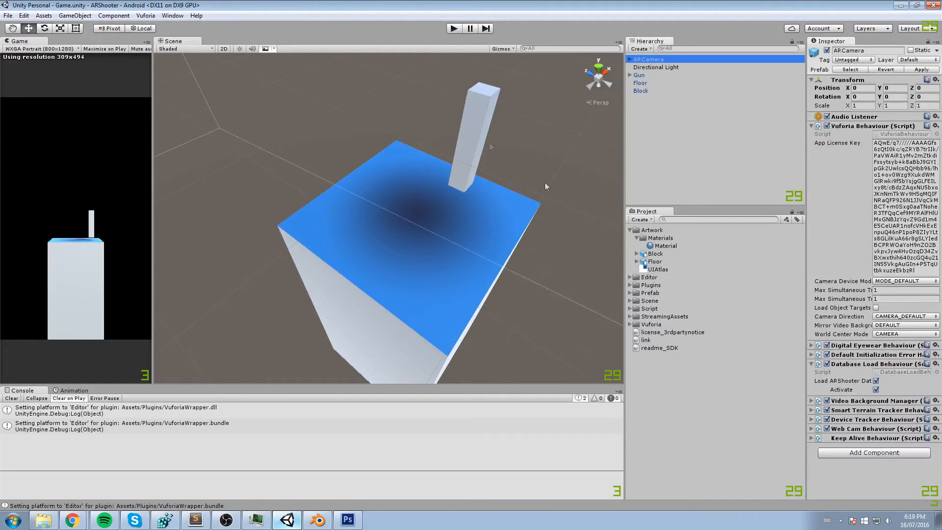
pyautogui.click(681, 248)
pyautogui.click(905, 73)
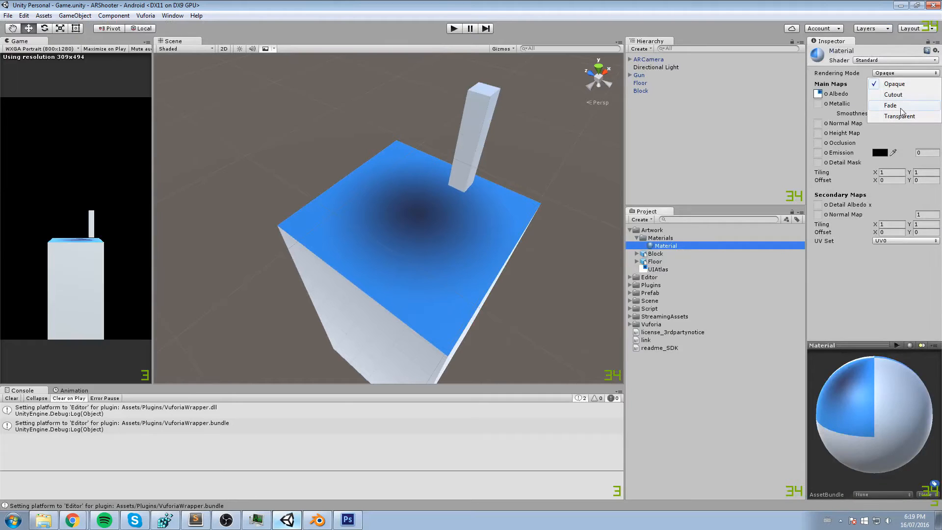
pyautogui.click(899, 116)
# - Examine the material's transparency on the floor and block from several angles and distances
pyautogui.moveTo(393, 196); pyautogui.dragTo(481, 214, button='middle')
pyautogui.scroll(-2, 481, 215)
pyautogui.moveTo(481, 214); pyautogui.dragTo(447, 221, button='right')
pyautogui.moveTo(447, 221); pyautogui.dragTo(347, 172, button='middle')
pyautogui.scroll(-1, 348, 172)
pyautogui.keyDown('alt'); pyautogui.moveTo(351, 171); pyautogui.dragTo(512, 170); pyautogui.keyUp('alt')
pyautogui.moveTo(343, 172); pyautogui.dragTo(458, 192, button='middle')
pyautogui.scroll(3, 491, 172)
pyautogui.scroll(-3, 579, 157)
pyautogui.keyDown('alt'); pyautogui.moveTo(420, 288); pyautogui.dragTo(412, 219); pyautogui.keyUp('alt')
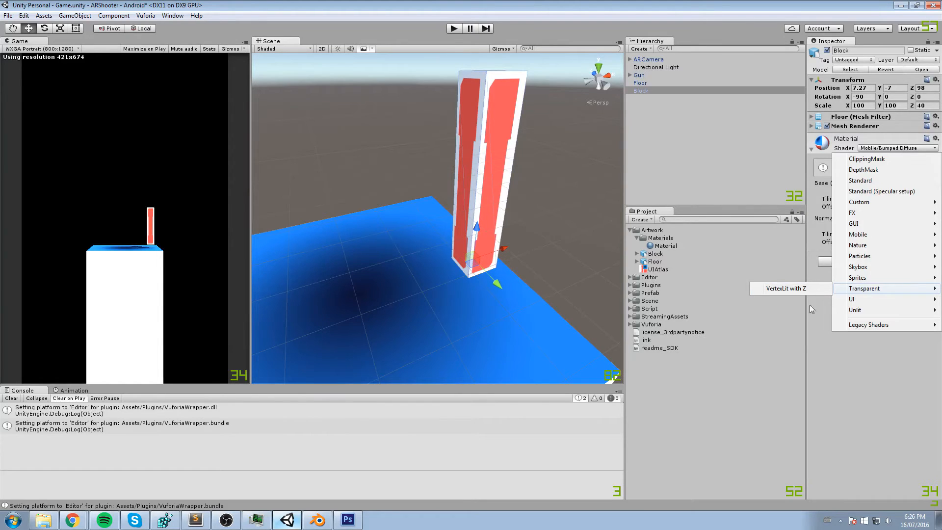
# - Change the block material's shader to Transparent/VertexLit with Z and check it on the floor and block
pyautogui.click(786, 289)
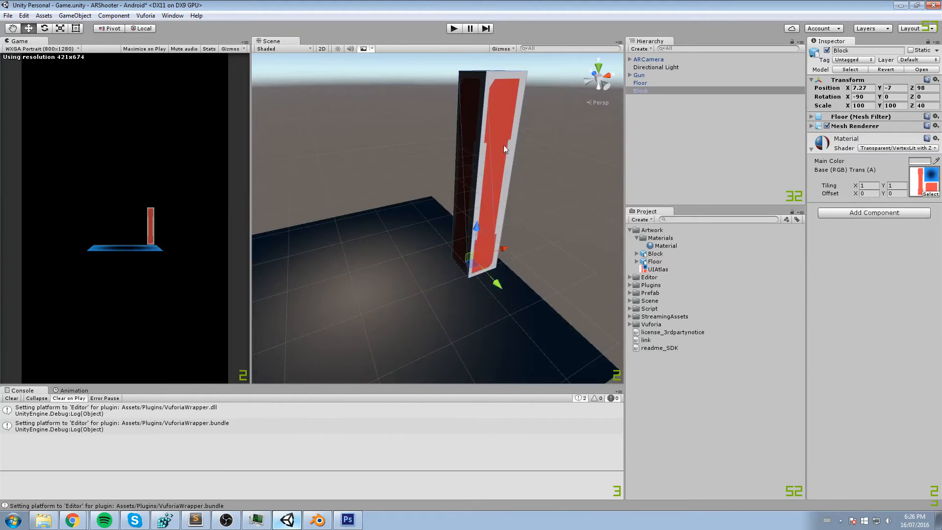
pyautogui.scroll(-6, 494, 160)
pyautogui.scroll(5, 492, 162)
pyautogui.keyDown('alt'); pyautogui.moveTo(481, 187); pyautogui.dragTo(492, 183); pyautogui.keyUp('alt')
pyautogui.moveTo(491, 184); pyautogui.dragTo(520, 170, button='middle')
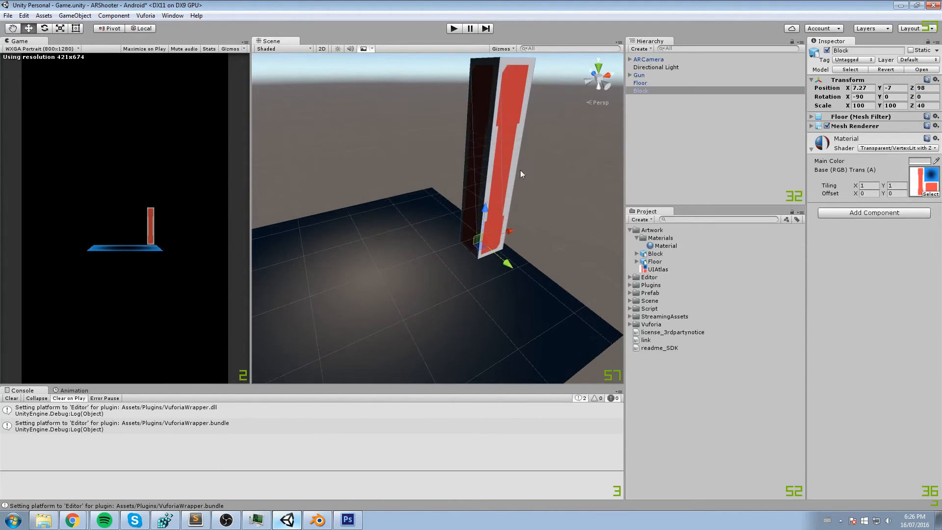
pyautogui.keyDown('alt'); pyautogui.moveTo(510, 196); pyautogui.dragTo(534, 198); pyautogui.keyUp('alt')
pyautogui.hotkey('ctrl', 's')
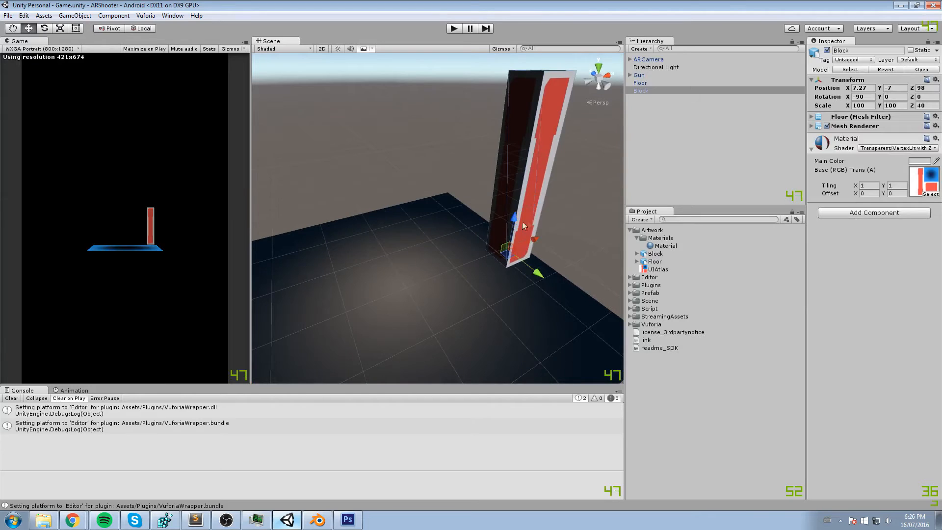
pyautogui.keyDown('alt'); pyautogui.moveTo(511, 203); pyautogui.dragTo(471, 170); pyautogui.keyUp('alt')
pyautogui.scroll(-5, 485, 227)
pyautogui.keyDown('alt'); pyautogui.moveTo(485, 227); pyautogui.dragTo(441, 203); pyautogui.keyUp('alt')
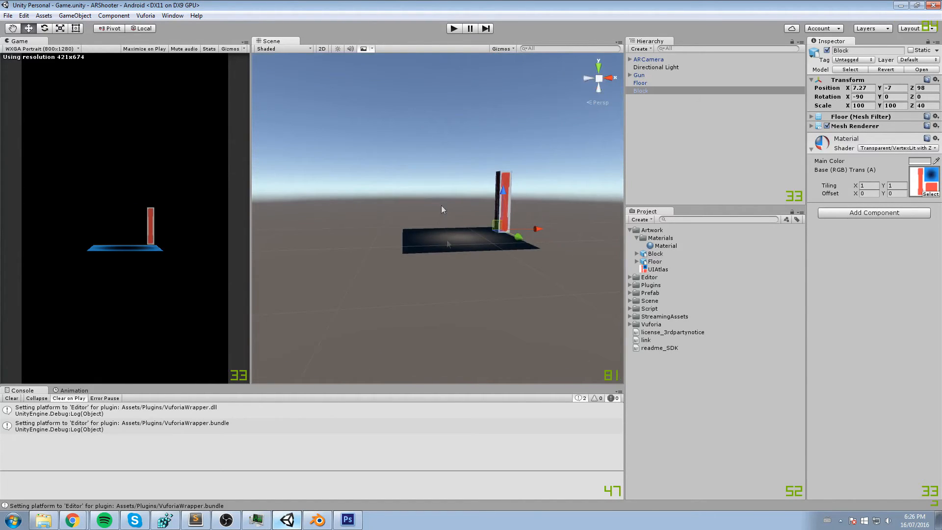
# - Switch to Photoshop and add a new layer to the atlas, placing it between Layer 3 and Layer 2
pyautogui.click(348, 519)
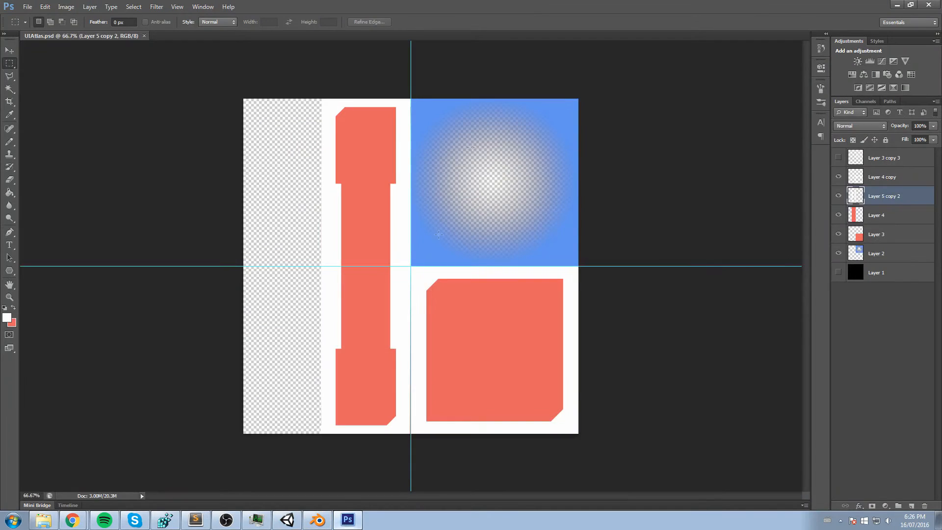
pyautogui.click(878, 345)
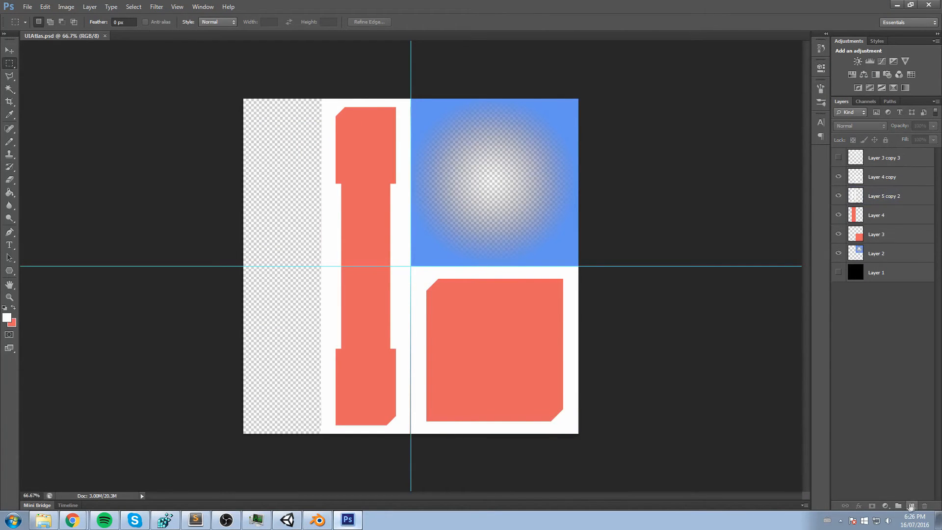
pyautogui.click(908, 507)
pyautogui.moveTo(883, 159); pyautogui.dragTo(889, 264)
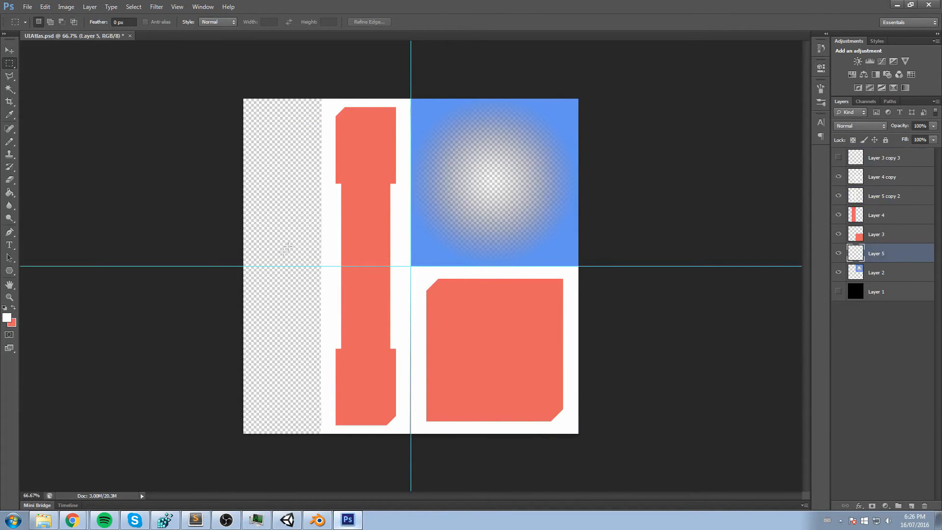
# - Pick the floor tile's blue as the foreground color and set the Gradient tool to the Foreground to Transparent preset
pyautogui.keyDown('alt'); pyautogui.scroll(3, 303, 141); pyautogui.keyUp('alt')
pyautogui.moveTo(243, 142); pyautogui.dragTo(361, 189)
pyautogui.press('g')
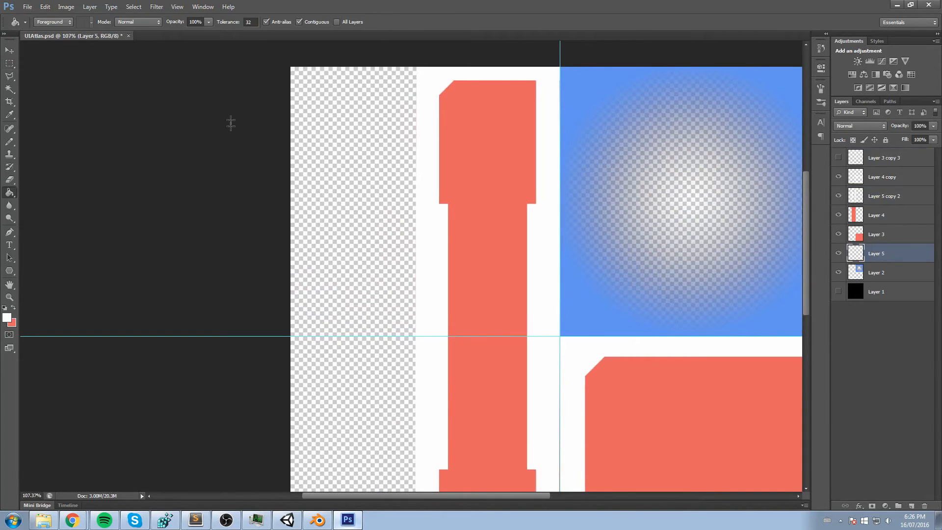
pyautogui.keyDown('alt'); pyautogui.moveTo(595, 81); pyautogui.dragTo(561, 69); pyautogui.keyUp('alt')
pyautogui.rightClick(10, 194)
pyautogui.click(42, 192)
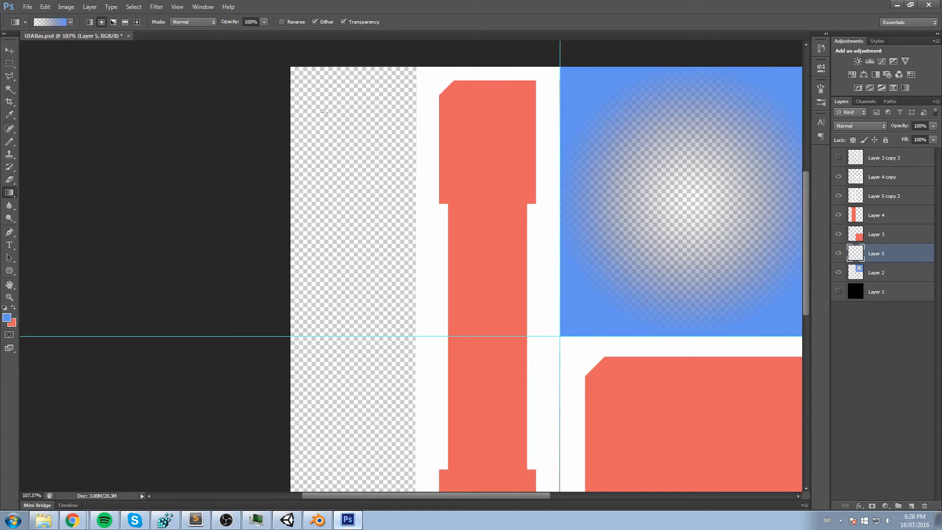
pyautogui.click(42, 24)
pyautogui.click(595, 181)
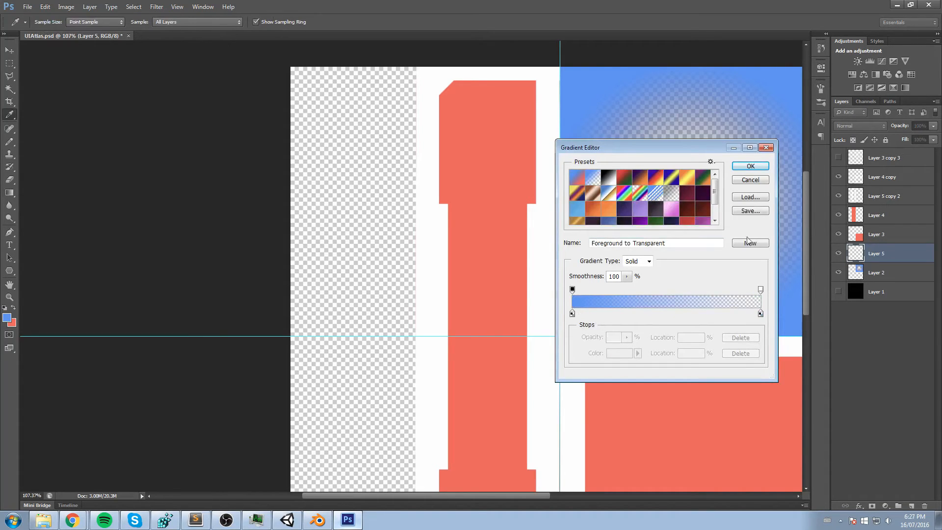
pyautogui.click(751, 166)
# - Select the empty vertical strip along the atlas canvas's left edge and fill it with a radial blue-to-transparent gradient
pyautogui.click(9, 63)
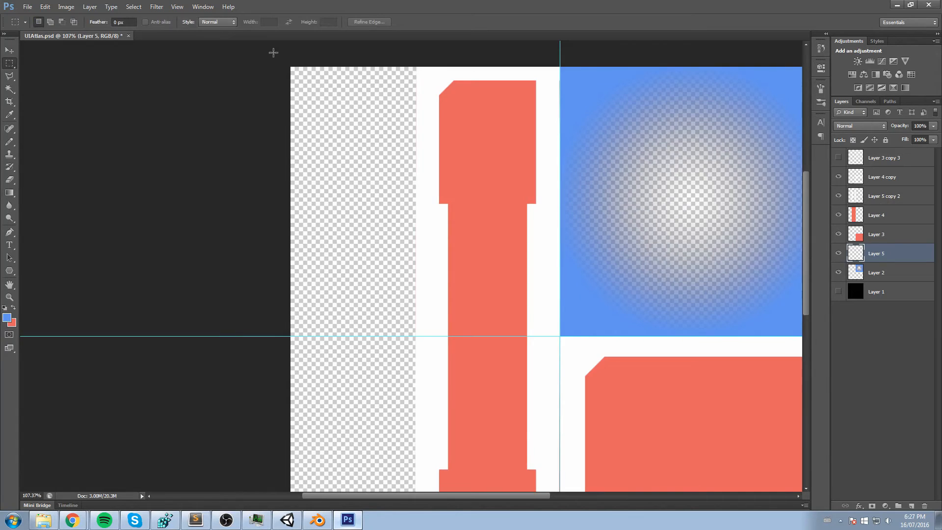
pyautogui.moveTo(248, 302); pyautogui.dragTo(396, 156)
pyautogui.scroll(1, 400, 149)
pyautogui.scroll(1, 400, 149)
pyautogui.keyDown('alt'); pyautogui.scroll(-4, 368, 133); pyautogui.keyUp('alt')
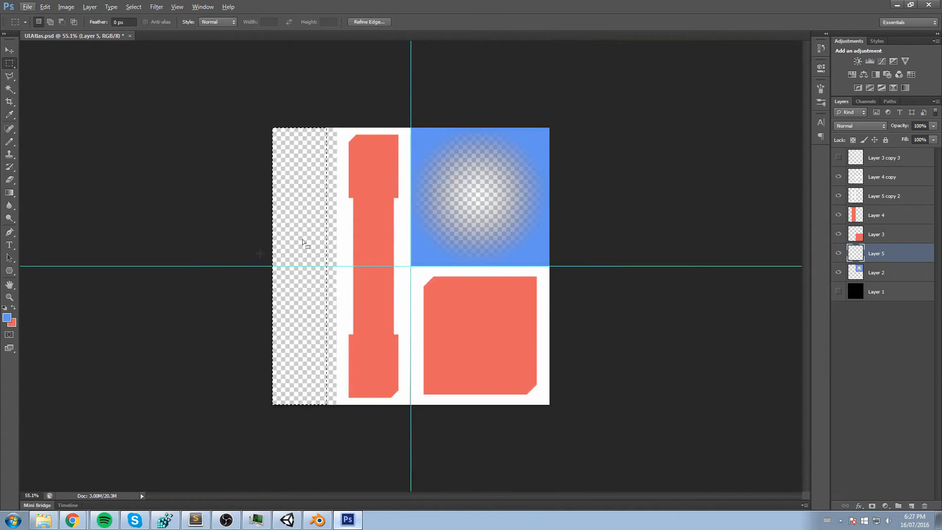
pyautogui.click(9, 192)
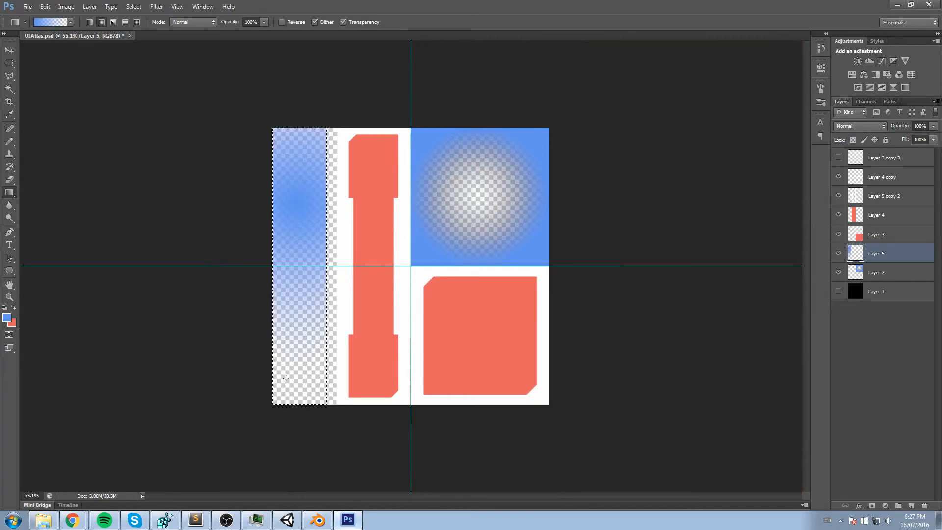
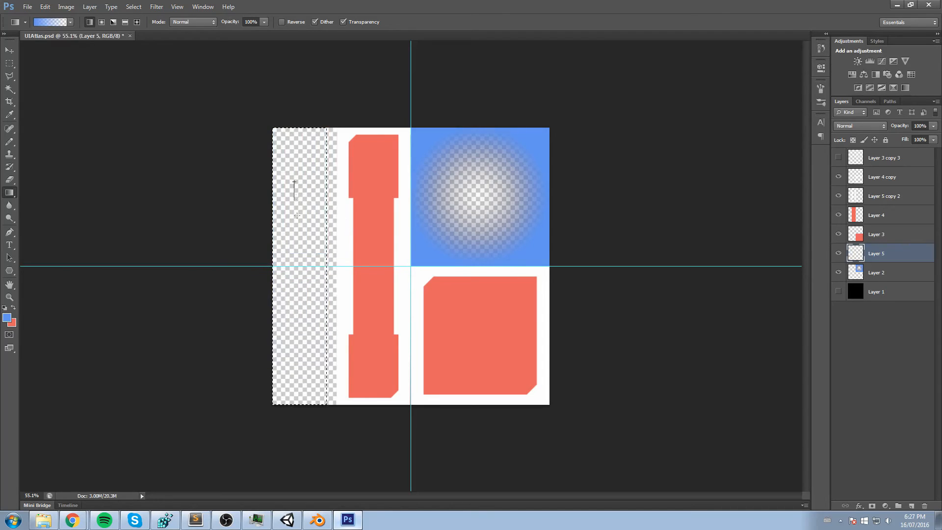
# - Fill the selected strip on Layer 5 with a vertical gradient from blue at the canvas top to transparent at the base, and deselect it
pyautogui.moveTo(282, 394); pyautogui.dragTo(282, 394)
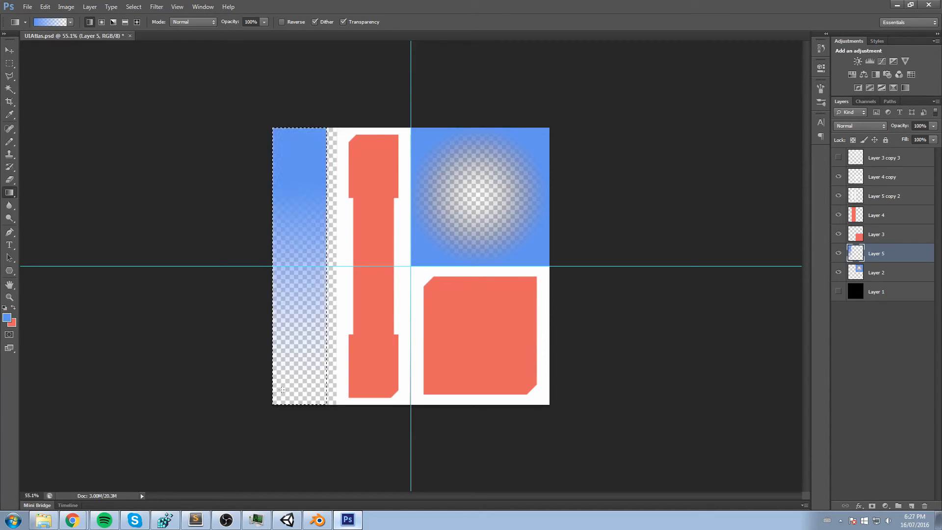
pyautogui.hotkey('ctrl', 'd')
pyautogui.click(9, 63)
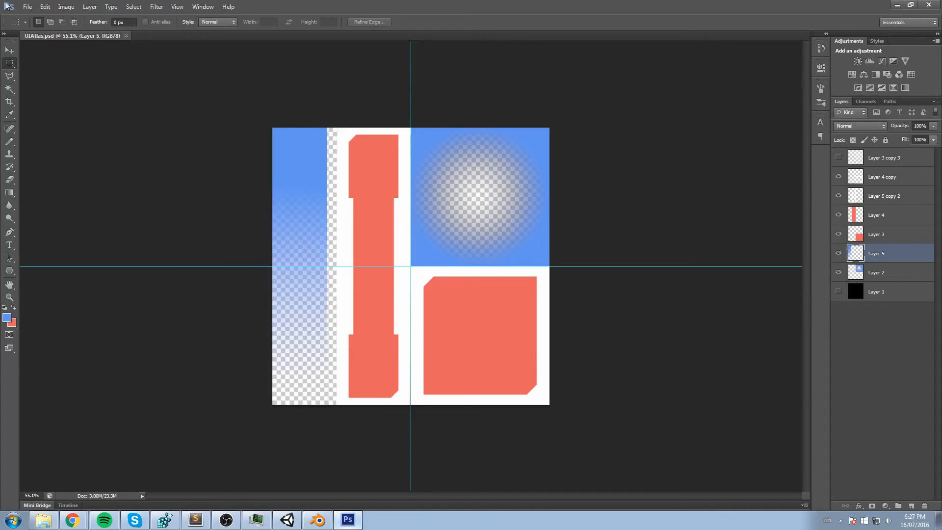
# - Save the atlas as a PNG over the existing UIAtlas file in the ARShooter project's Artwork folder, accepting the default PNG options
pyautogui.click(27, 7)
pyautogui.click(44, 126)
pyautogui.click(381, 253)
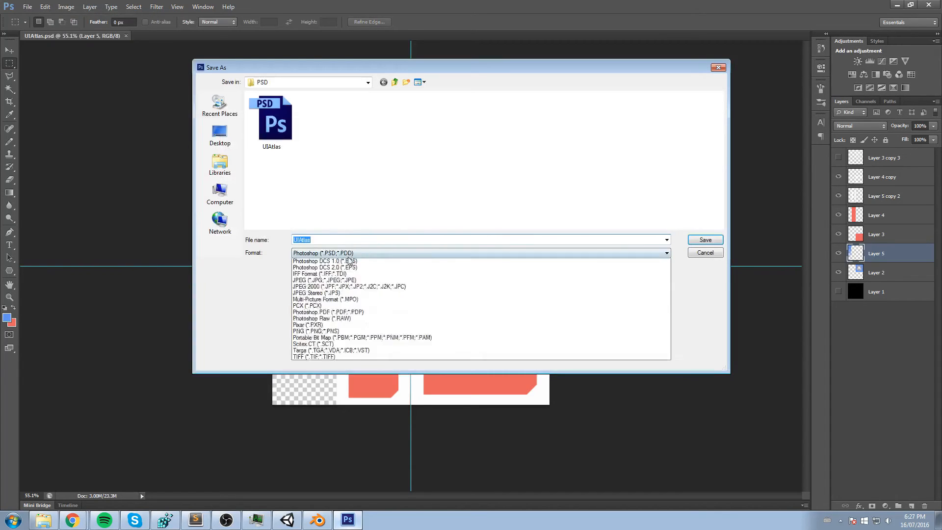
pyautogui.click(319, 361)
pyautogui.click(368, 82)
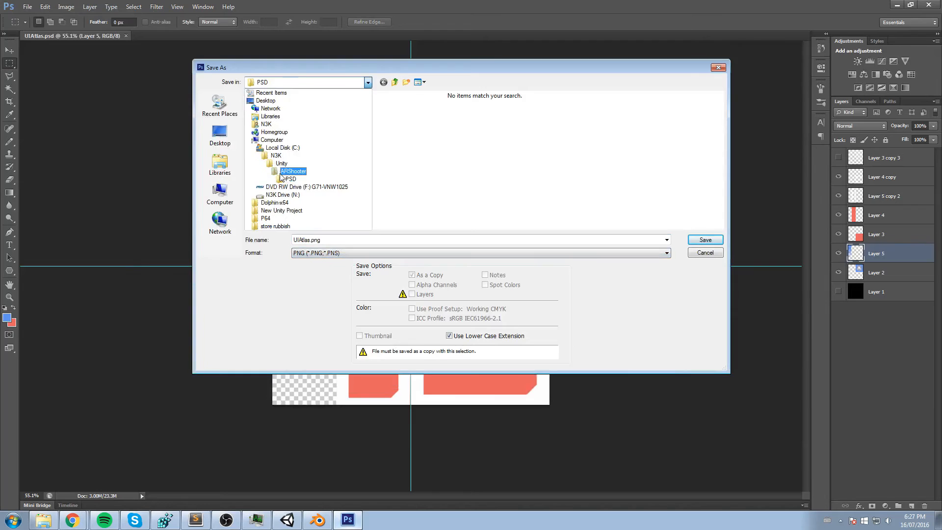
pyautogui.click(283, 173)
pyautogui.doubleClick(260, 97)
pyautogui.doubleClick(279, 109)
pyautogui.click(323, 120)
pyautogui.click(692, 240)
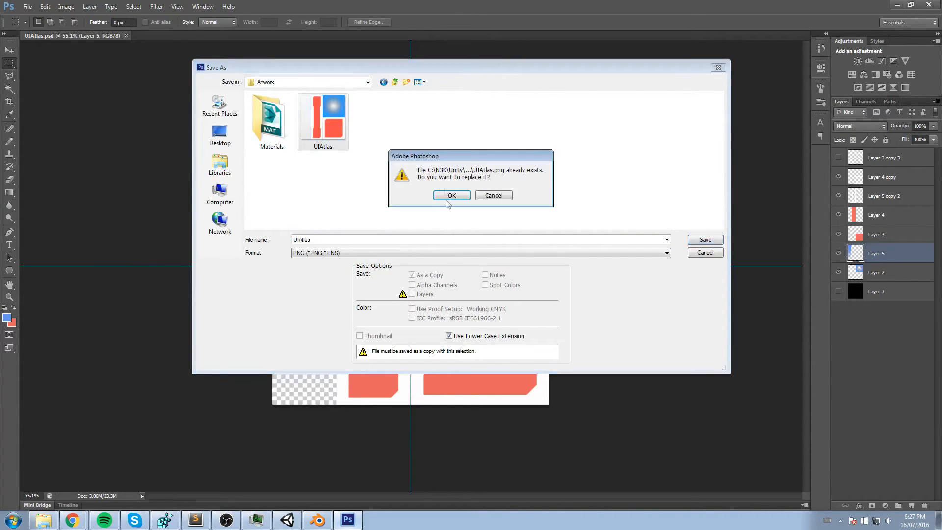
pyautogui.click(451, 197)
pyautogui.click(503, 166)
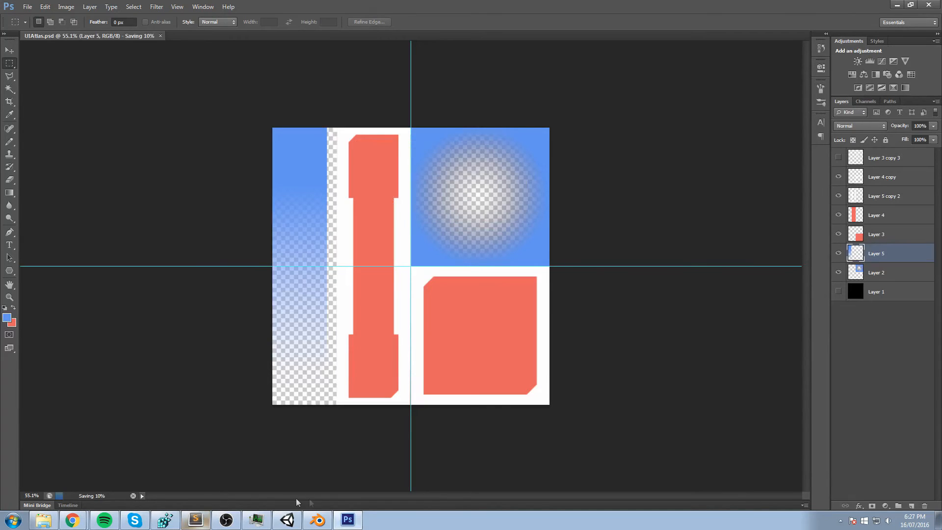
# - Switch to Unity and examine the updated gradient texture on the sides and top of the floor and on the block
pyautogui.click(289, 520)
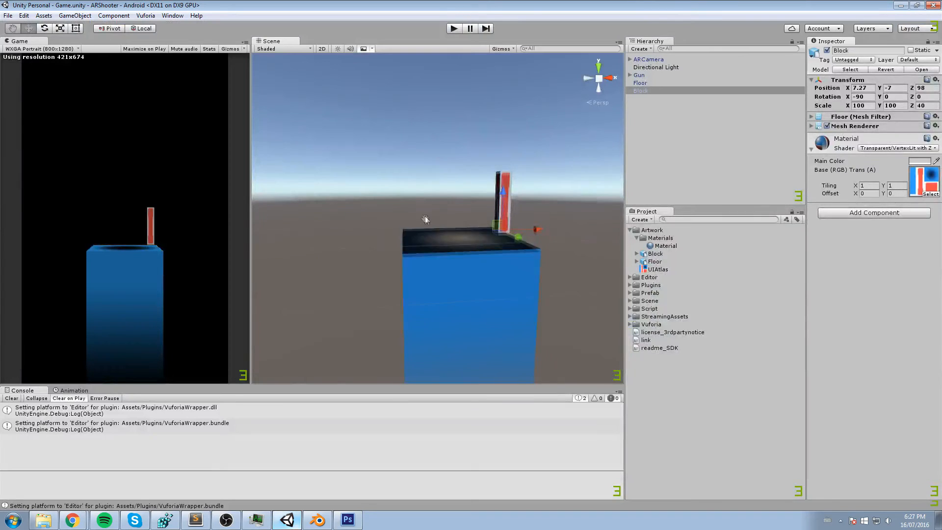
pyautogui.keyDown('alt'); pyautogui.moveTo(425, 216); pyautogui.dragTo(408, 206); pyautogui.keyUp('alt')
pyautogui.moveTo(408, 206); pyautogui.dragTo(411, 229, button='middle')
pyautogui.moveTo(411, 229); pyautogui.dragTo(424, 274, button='right')
pyautogui.moveTo(420, 193); pyautogui.dragTo(460, 261, button='middle')
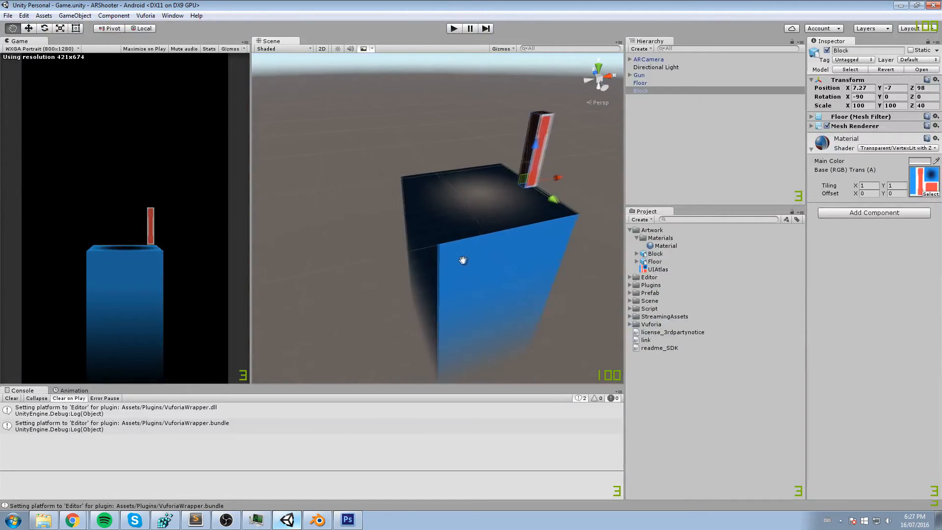
pyautogui.moveTo(460, 261); pyautogui.dragTo(538, 229, button='right')
pyautogui.moveTo(361, 241); pyautogui.dragTo(551, 180, button='middle')
pyautogui.moveTo(387, 177); pyautogui.dragTo(508, 176, button='right')
pyautogui.click(334, 267)
pyautogui.moveTo(333, 267); pyautogui.dragTo(435, 275, button='middle')
pyautogui.click(428, 245)
pyautogui.click(428, 158)
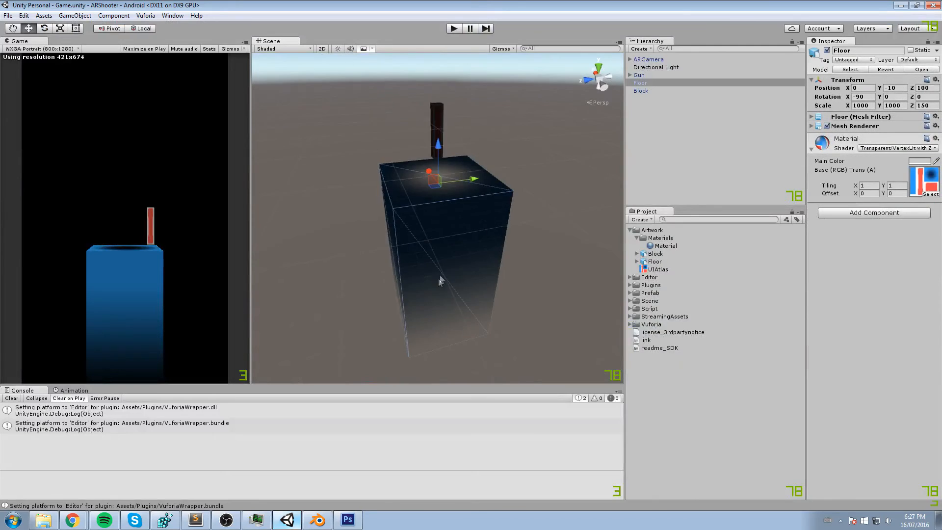
pyautogui.moveTo(544, 210); pyautogui.dragTo(471, 222, button='right')
pyautogui.moveTo(596, 211); pyautogui.dragTo(317, 209, button='middle')
pyautogui.moveTo(451, 186); pyautogui.dragTo(431, 197, button='middle')
pyautogui.moveTo(463, 208); pyautogui.dragTo(437, 219, button='right')
pyautogui.moveTo(367, 225); pyautogui.dragTo(551, 196, button='middle')
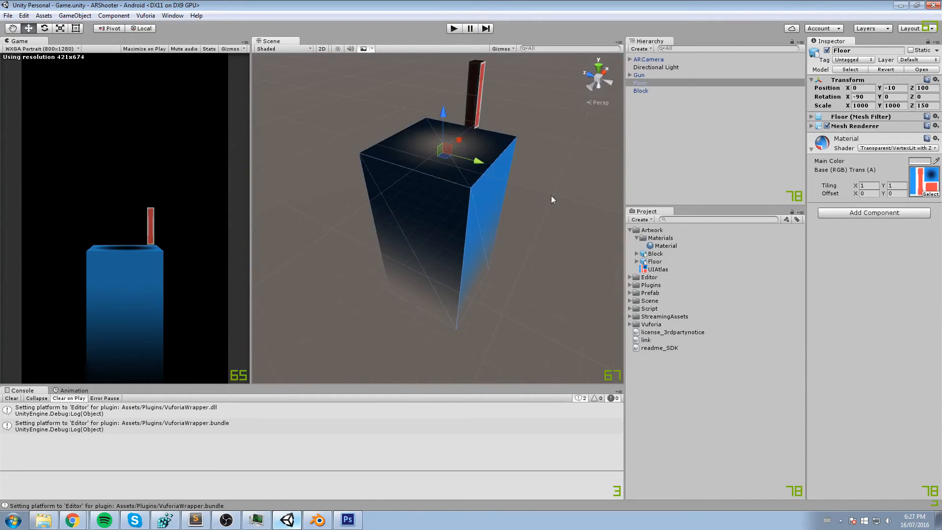
# - Delete the Directional Light from the scene
pyautogui.click(648, 67)
pyautogui.moveTo(573, 121); pyautogui.dragTo(523, 125, button='middle')
pyautogui.scroll(-5, 523, 125)
pyautogui.press('Delete')
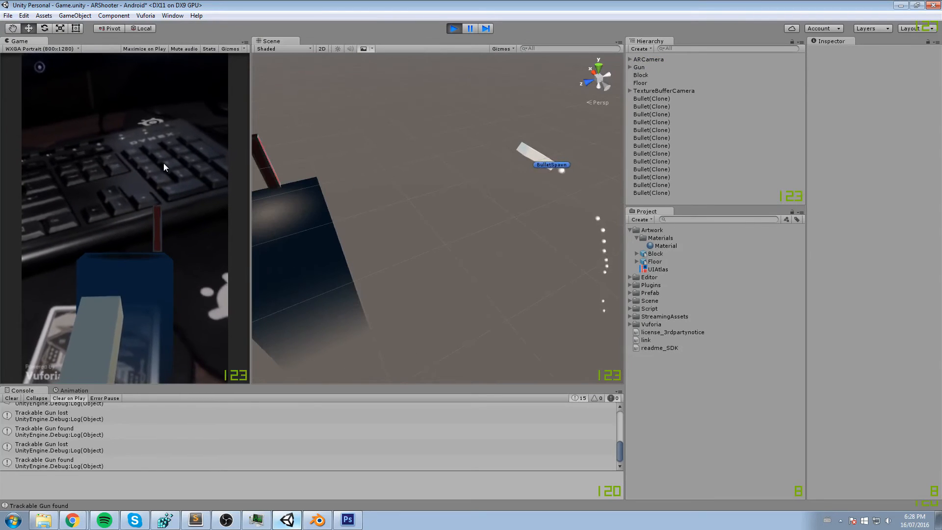
# - Test the AR scene in play mode by firing several bullets with the gun, and stop playback
pyautogui.click(164, 164)
pyautogui.click(164, 164)
pyautogui.click(164, 164)
pyautogui.click(163, 164)
pyautogui.click(163, 163)
pyautogui.click(163, 164)
pyautogui.click(163, 163)
pyautogui.click(164, 163)
pyautogui.click(164, 163)
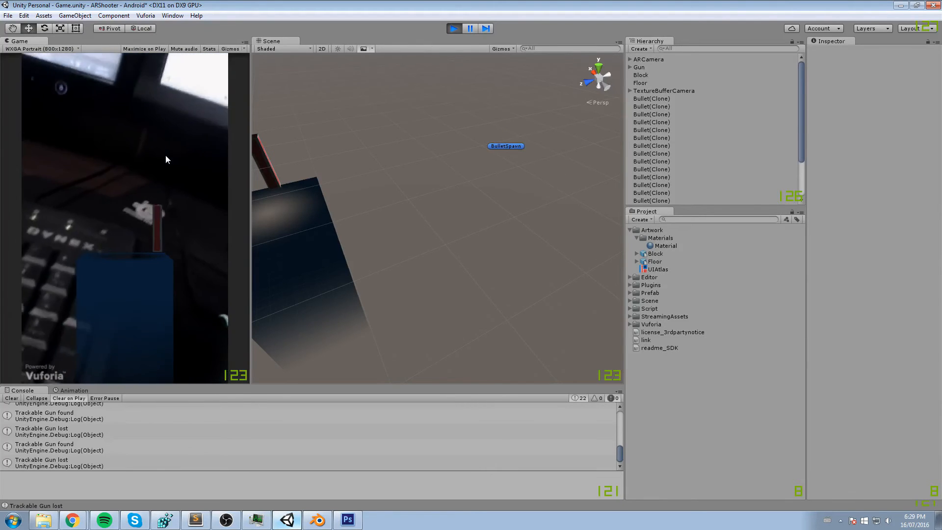
pyautogui.click(454, 28)
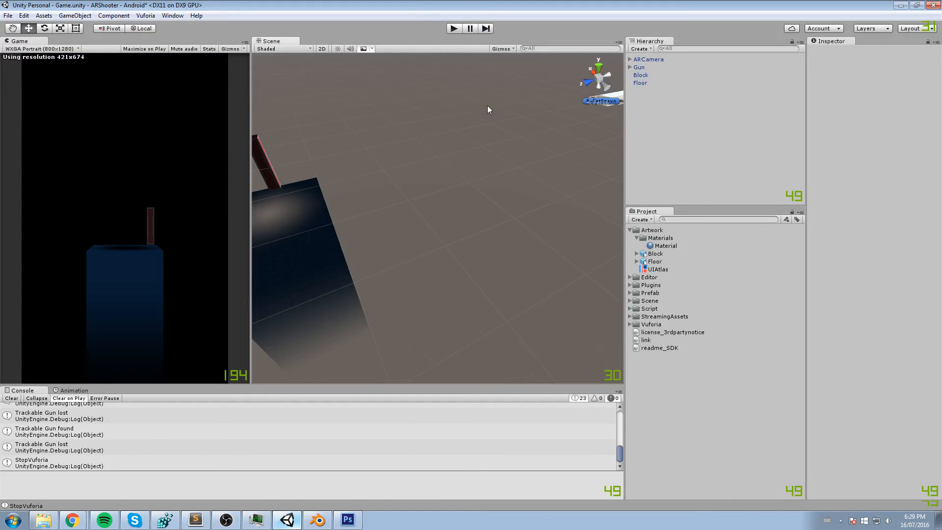
# - Focus on the Gun image target and add another instance of the Block model to the scene
pyautogui.moveTo(467, 152); pyautogui.dragTo(481, 150, button='middle')
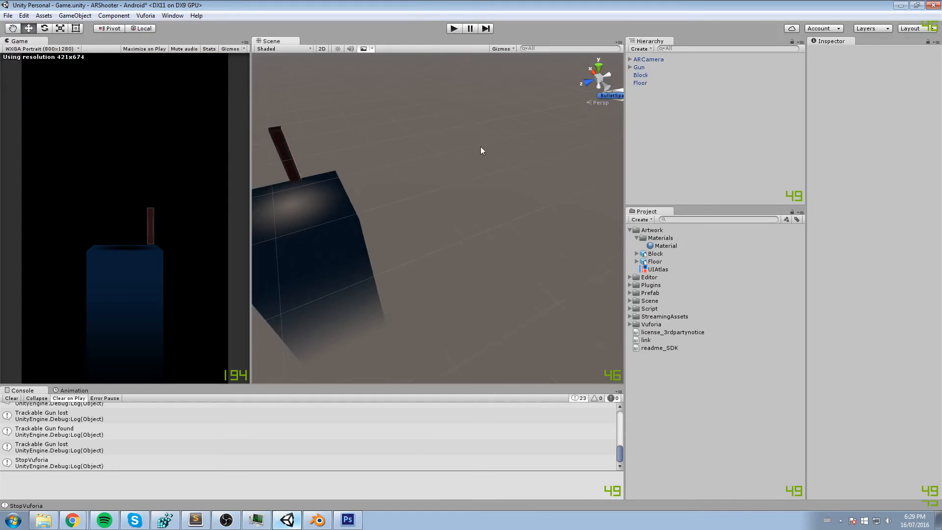
pyautogui.click(664, 255)
pyautogui.doubleClick(656, 69)
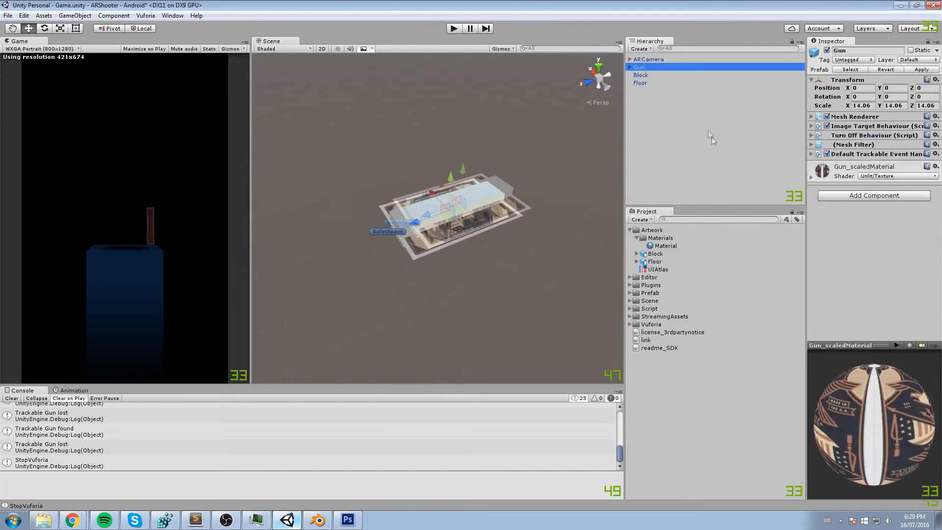
pyautogui.moveTo(655, 253); pyautogui.dragTo(654, 76)
pyautogui.scroll(4, 550, 137)
pyautogui.moveTo(425, 242); pyautogui.dragTo(369, 272)
# - Scale the new block to about 132.06 × 132.06 × 50.79 and position it over the gun's white cube at about 0, 1.35, -5.98
pyautogui.press('r')
pyautogui.moveTo(439, 254); pyautogui.dragTo(441, 177)
pyautogui.press('w')
pyautogui.moveTo(440, 235); pyautogui.dragTo(515, 190, button='middle')
pyautogui.moveTo(484, 221); pyautogui.dragTo(587, 133)
pyautogui.press('r')
pyautogui.press('w')
pyautogui.moveTo(483, 170)
pyautogui.keyDown('alt'); pyautogui.mouseDown()
pyautogui.moveTo(515, 136)
pyautogui.moveTo(493, 131)
pyautogui.moveTo(556, 67)
pyautogui.mouseUp(); pyautogui.keyUp('alt')
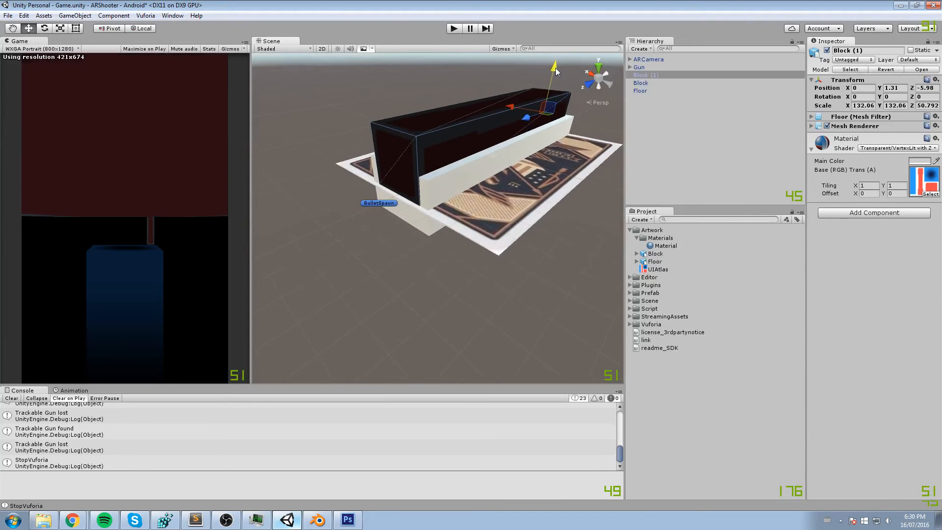
pyautogui.keyDown('alt'); pyautogui.moveTo(556, 69); pyautogui.dragTo(638, 83); pyautogui.keyUp('alt')
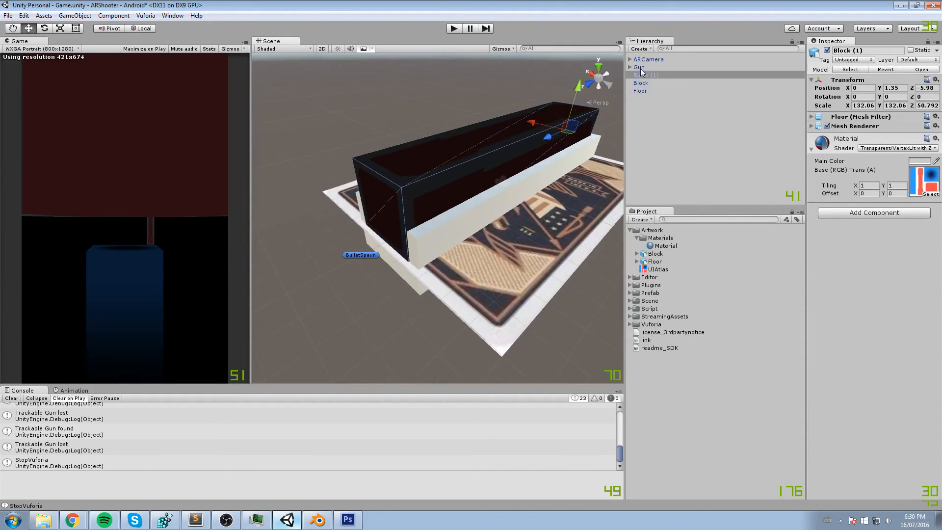
# - Parent the new block under the Gun image target and rename it Gun
pyautogui.click(638, 67)
pyautogui.click(630, 67)
pyautogui.click(647, 76)
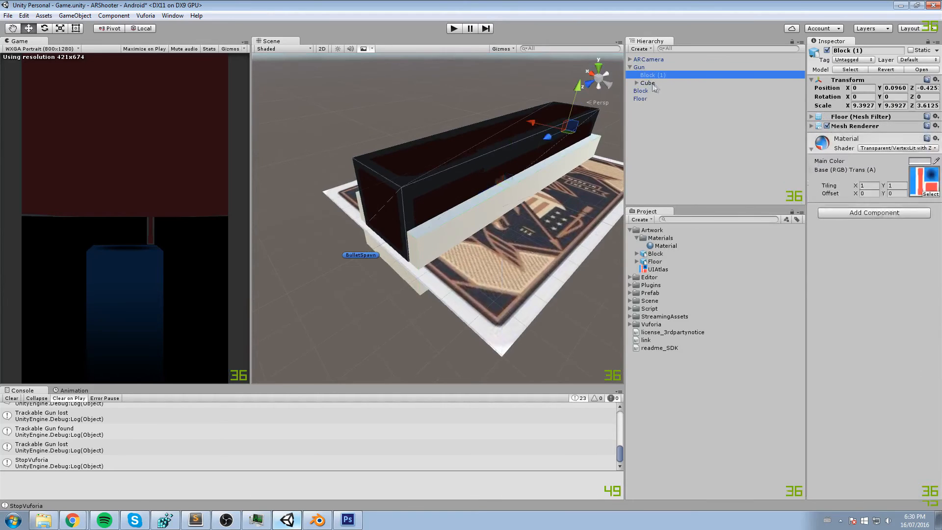
pyautogui.press('F2')
pyautogui.write('gUN')
pyautogui.press('Return')
pyautogui.press('F2')
pyautogui.write('Gun')
pyautogui.press('Return')
# - Give the nested Gun block the Gun script and move BulletSpawn from the Cube to beneath it
pyautogui.click(637, 83)
pyautogui.click(648, 83)
pyautogui.moveTo(857, 200); pyautogui.dragTo(649, 76)
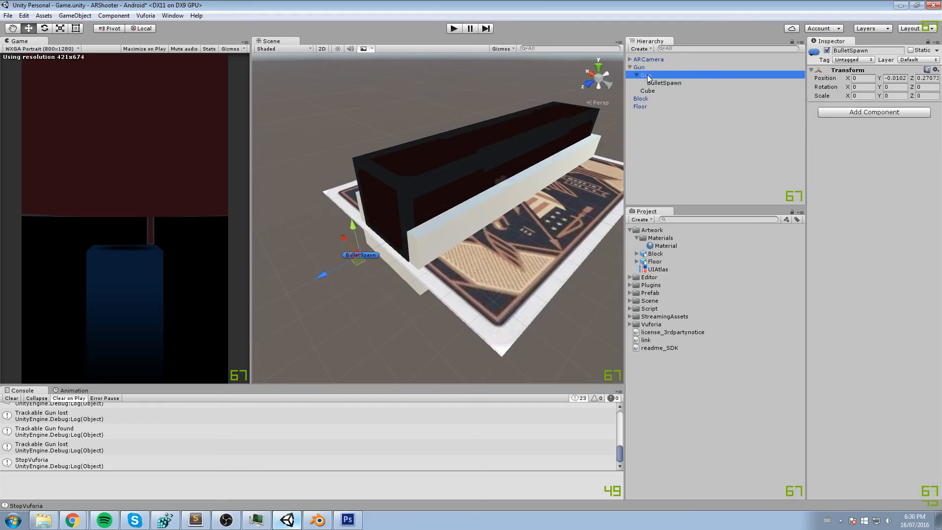
# - Raise BulletSpawn to a local Y position of about 0.0007 at the front end of the gun block
pyautogui.click(646, 76)
pyautogui.click(664, 83)
pyautogui.press('f')
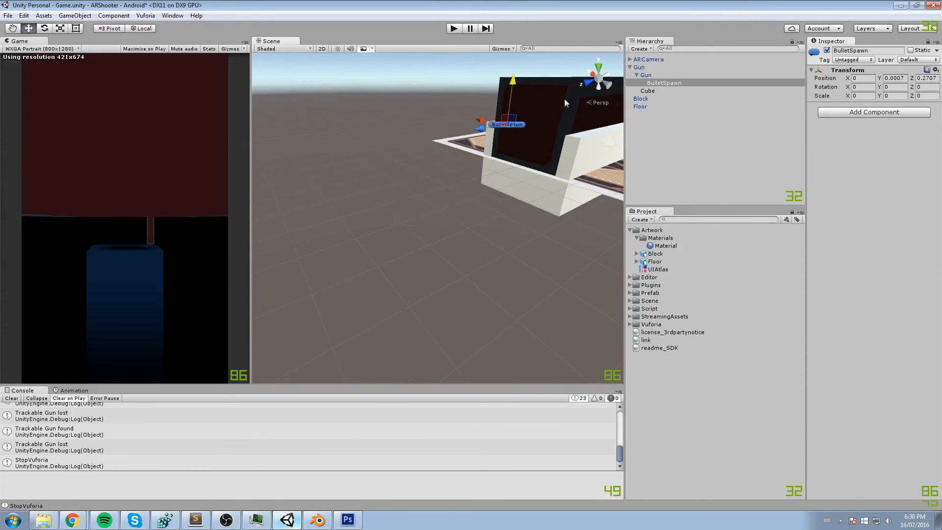
# - Delete the old Cube under the Gun image target and save the scene
pyautogui.click(657, 91)
pyautogui.press('Delete')
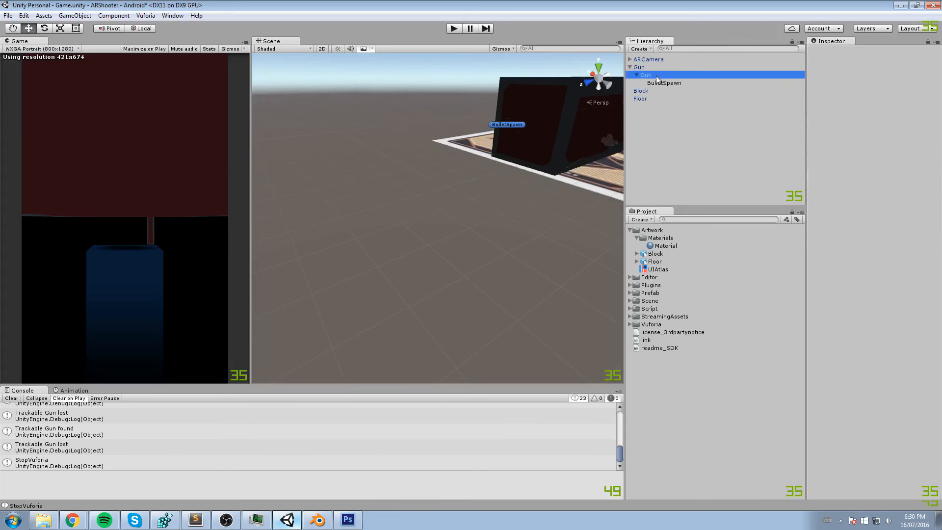
pyautogui.hotkey('ctrl', 's')
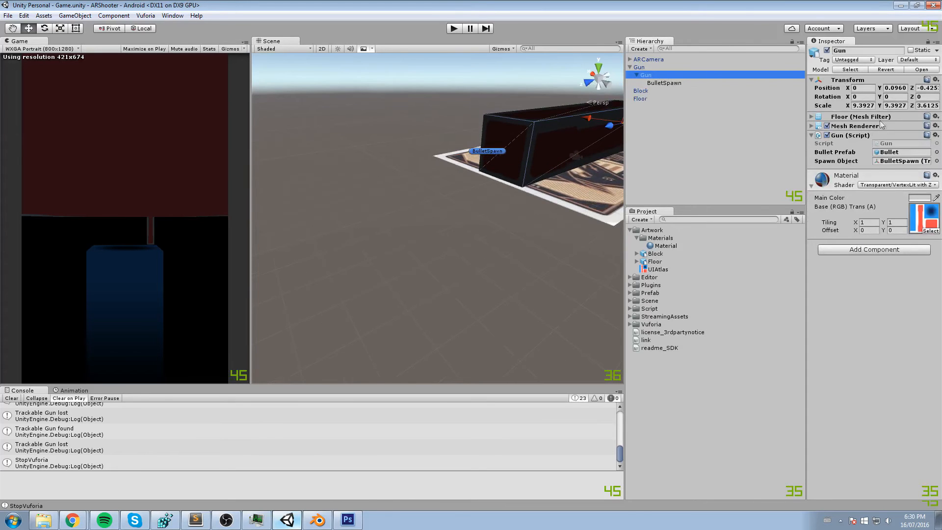
# - Collapse the Gun script's settings and test the new gun model in play mode, stopping when done
pyautogui.click(853, 135)
pyautogui.hotkey('ctrl', 'p')
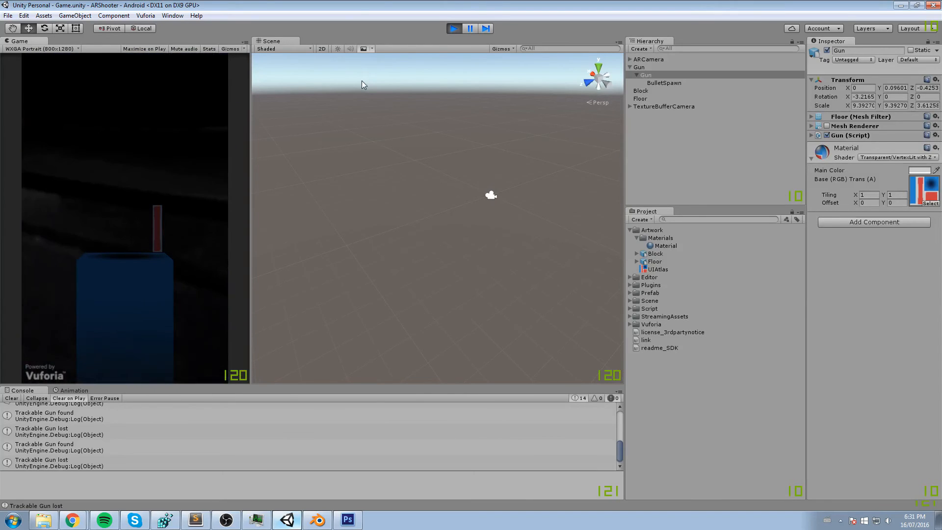
pyautogui.click(456, 29)
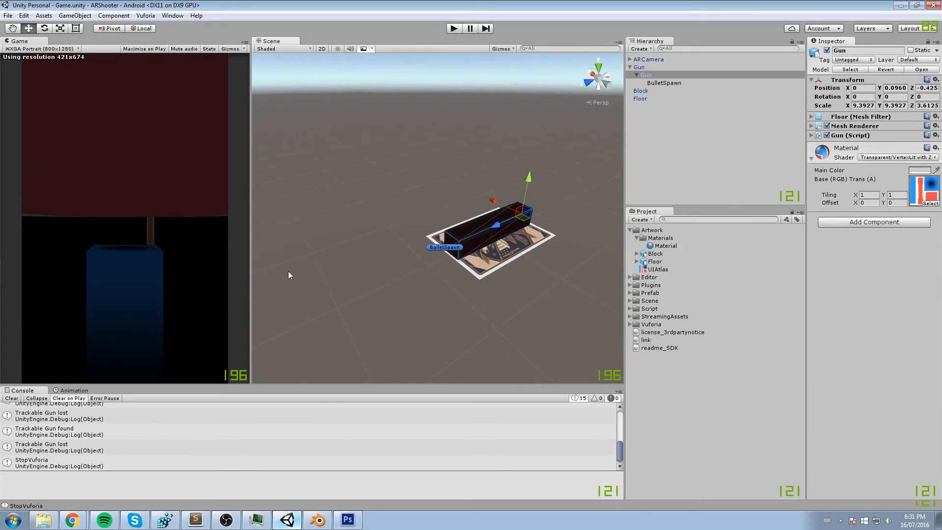
# - Change the shader of the block's shared material to Unlit/Transparent and check it on the floor and block
pyautogui.moveTo(510, 199); pyautogui.dragTo(309, 210, button='right')
pyautogui.click(359, 197)
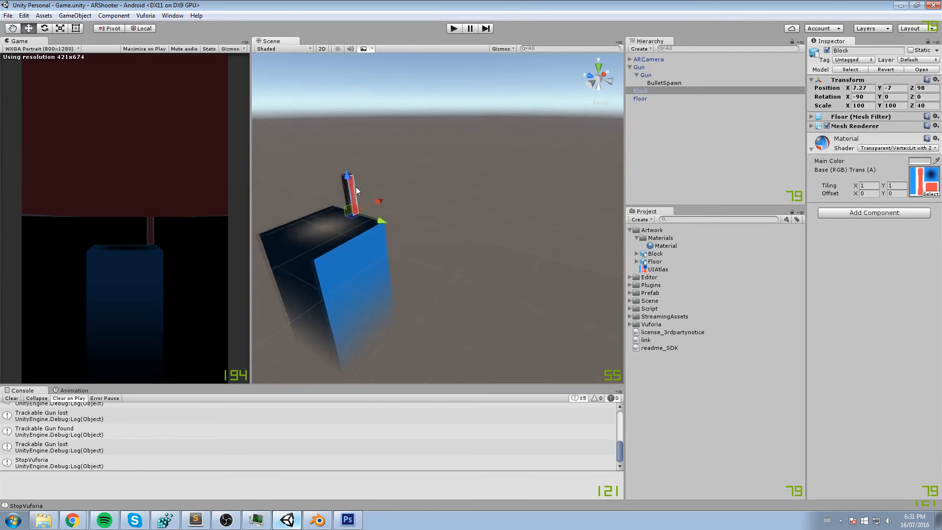
pyautogui.scroll(3, 362, 197)
pyautogui.moveTo(367, 197); pyautogui.dragTo(447, 202, button='middle')
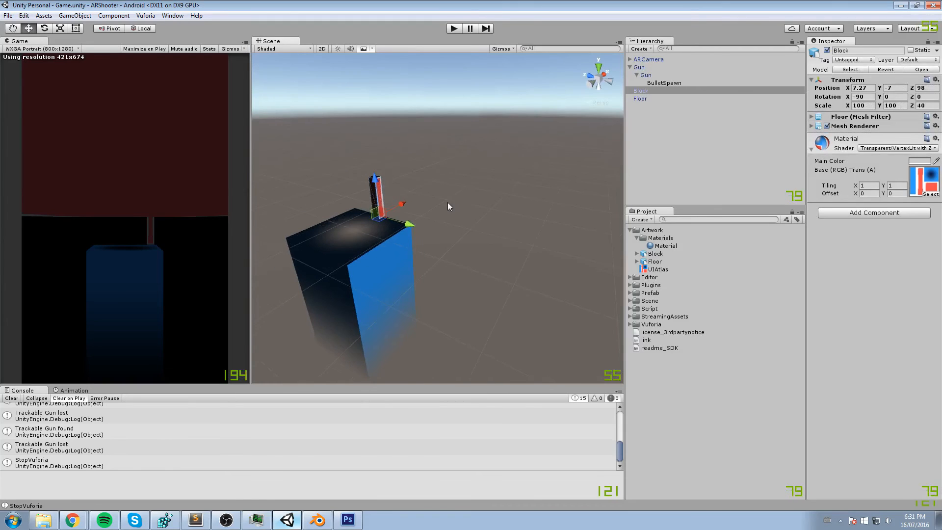
pyautogui.click(877, 148)
pyautogui.moveTo(864, 312)
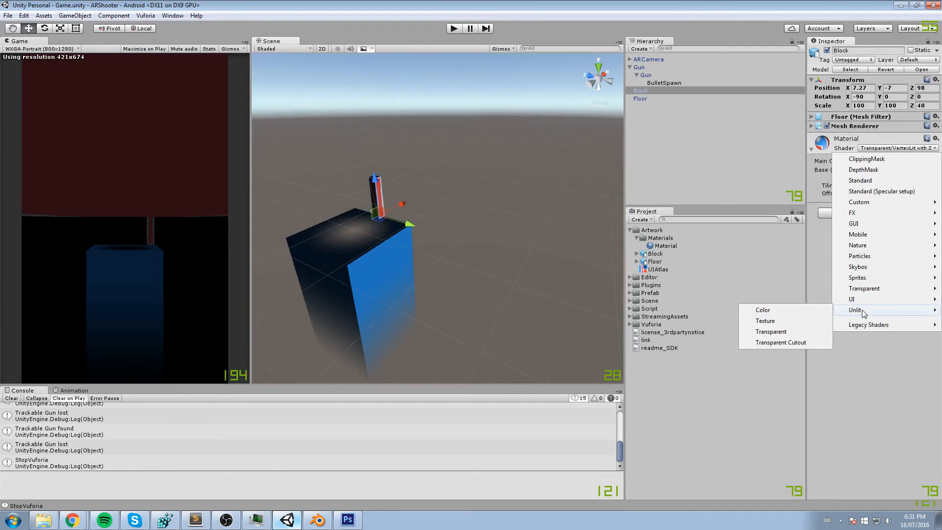
pyautogui.click(776, 331)
pyautogui.scroll(2, 458, 205)
pyautogui.moveTo(459, 202); pyautogui.dragTo(554, 211, button='middle')
pyautogui.scroll(1, 481, 204)
pyautogui.scroll(-4, 481, 205)
# - Run the scene and examine the floor and block with their unlit material
pyautogui.click(455, 30)
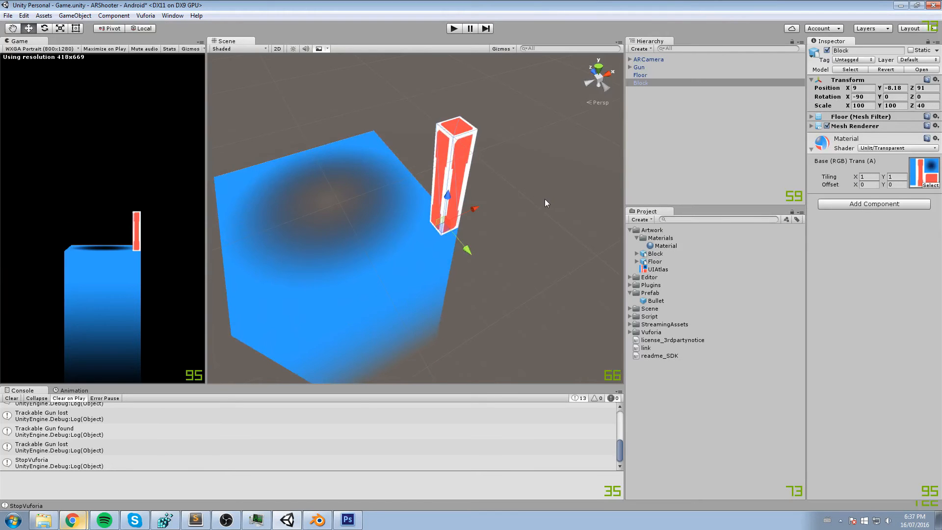
pyautogui.keyDown('alt'); pyautogui.moveTo(544, 199); pyautogui.dragTo(468, 235); pyautogui.keyUp('alt')
pyautogui.moveTo(463, 276); pyautogui.dragTo(394, 238)
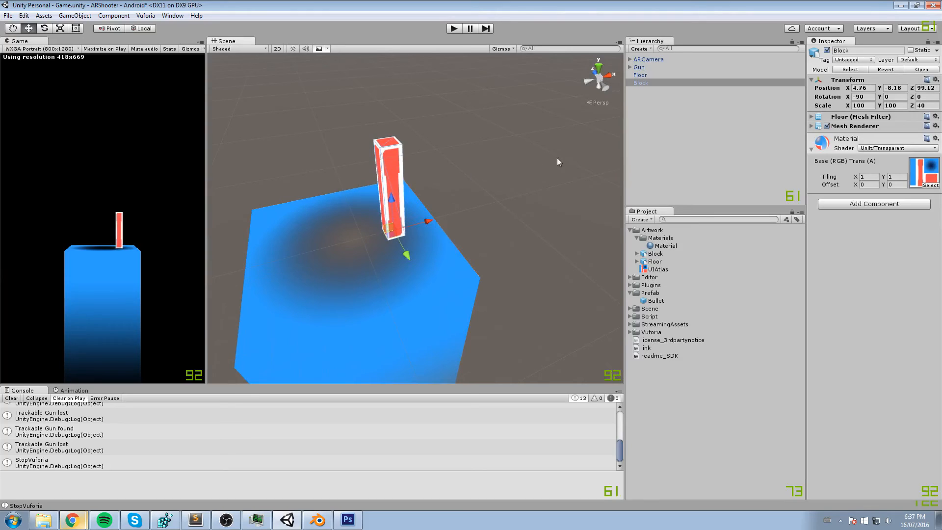
pyautogui.keyDown('alt'); pyautogui.moveTo(507, 189); pyautogui.dragTo(536, 176); pyautogui.keyUp('alt')
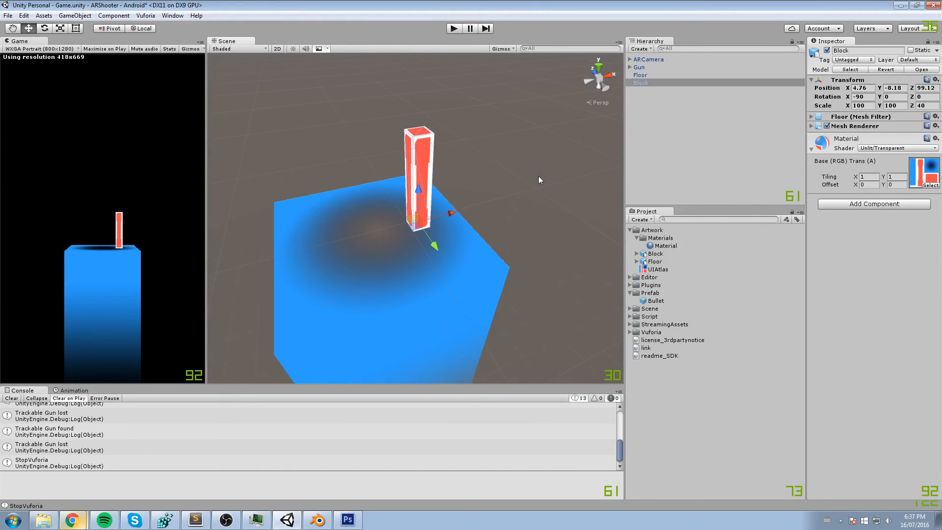
# - Create a new C# script named Block and attach it to the Block object
pyautogui.click(878, 205)
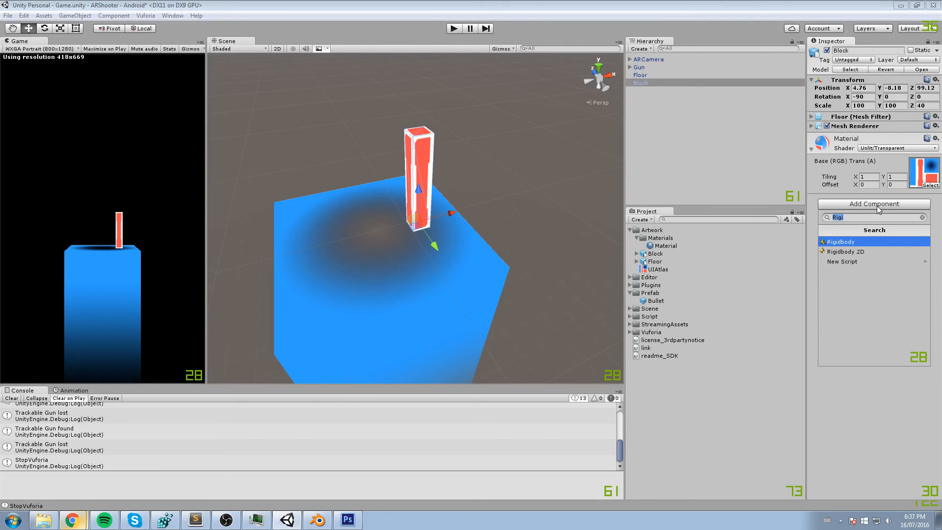
pyautogui.write('Block')
pyautogui.press('Return')
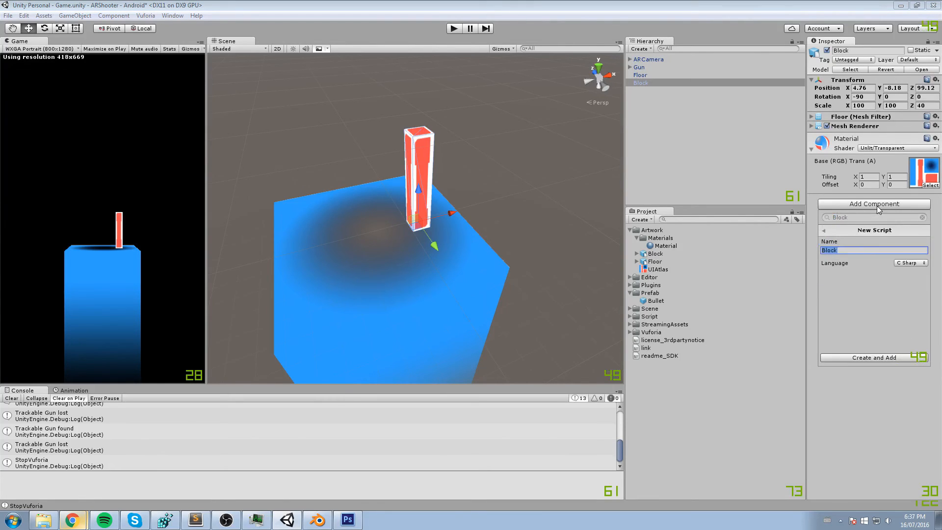
pyautogui.press('Return')
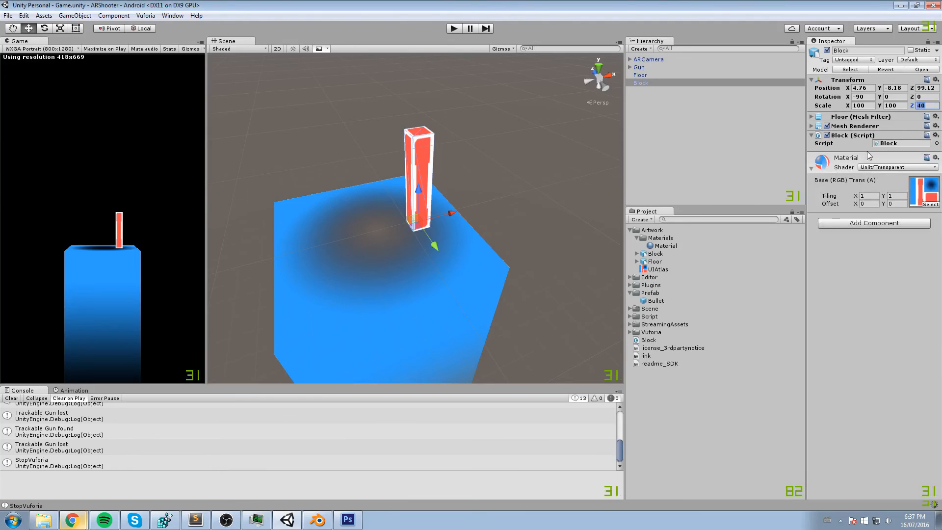
# - Move the block to the centre of the floor's top surface, at about X -0.06, Y -8.18, Z 99.96
pyautogui.keyDown('alt'); pyautogui.moveTo(486, 194); pyautogui.dragTo(439, 214); pyautogui.keyUp('alt')
pyautogui.moveTo(439, 214); pyautogui.dragTo(472, 255, button='middle')
pyautogui.keyDown('alt'); pyautogui.moveTo(472, 256); pyautogui.dragTo(487, 303); pyautogui.keyUp('alt')
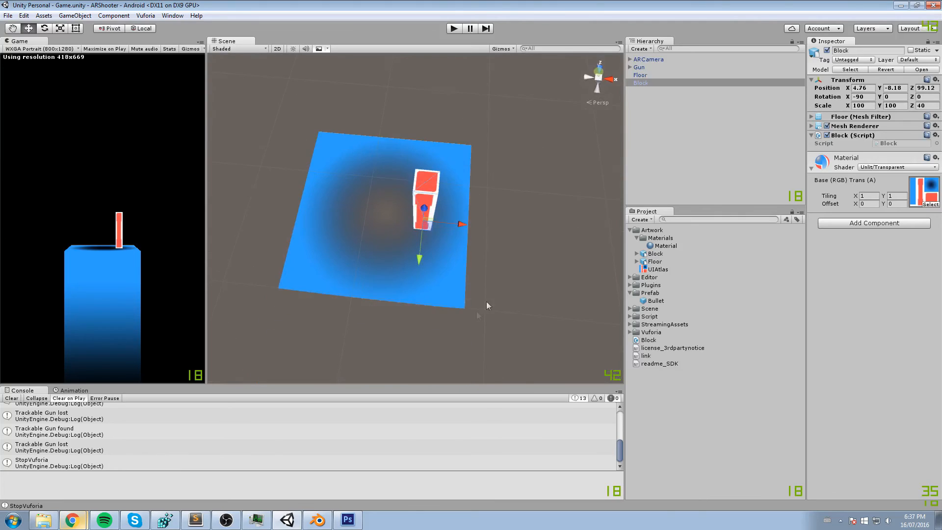
pyautogui.click(598, 79)
pyautogui.click(600, 96)
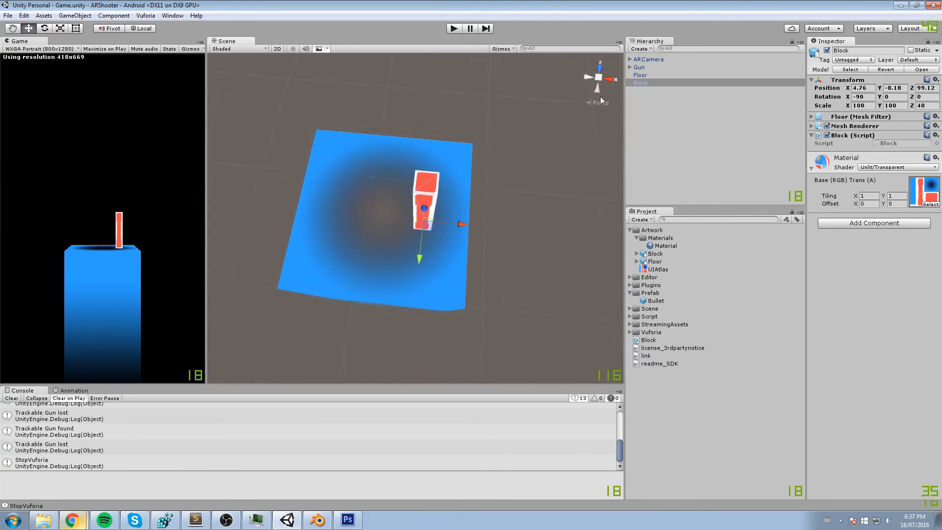
pyautogui.moveTo(503, 170); pyautogui.dragTo(629, 59, button='right')
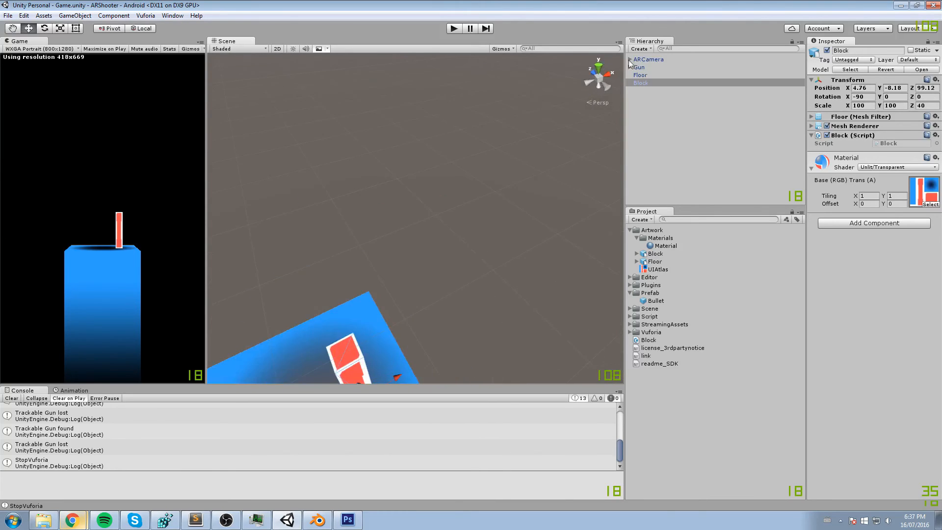
pyautogui.click(599, 67)
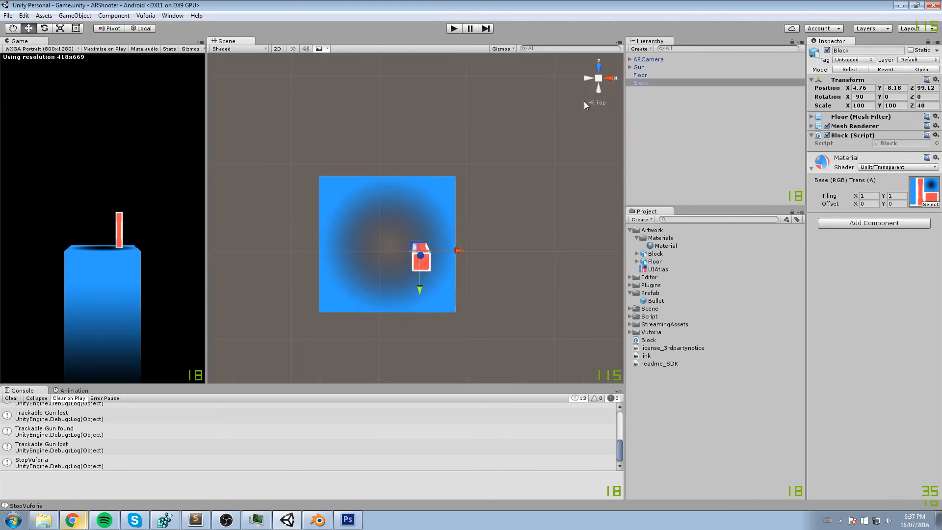
pyautogui.click(600, 102)
pyautogui.moveTo(427, 270); pyautogui.dragTo(378, 262)
pyautogui.moveTo(378, 262); pyautogui.dragTo(390, 243, button='middle')
pyautogui.scroll(-1, 390, 243)
pyautogui.scroll(4, 390, 244)
pyautogui.moveTo(390, 244); pyautogui.dragTo(388, 243, button='right')
pyautogui.moveTo(388, 244); pyautogui.dragTo(429, 109, button='middle')
pyautogui.scroll(1, 444, 160)
pyautogui.scroll(-4, 447, 118)
pyautogui.moveTo(443, 160)
pyautogui.mouseDown(button='right')
pyautogui.moveTo(447, 118)
pyautogui.moveTo(446, 157)
pyautogui.mouseUp(button='right')
# - Scale the block up uniformly to about X 159.46, Y 159.46, Z 63.785 and check its proportions on the floor
pyautogui.press('r')
pyautogui.moveTo(433, 191); pyautogui.dragTo(436, 164)
pyautogui.moveTo(428, 232); pyautogui.dragTo(441, 180, button='right')
pyautogui.moveTo(424, 228); pyautogui.dragTo(441, 162, button='middle')
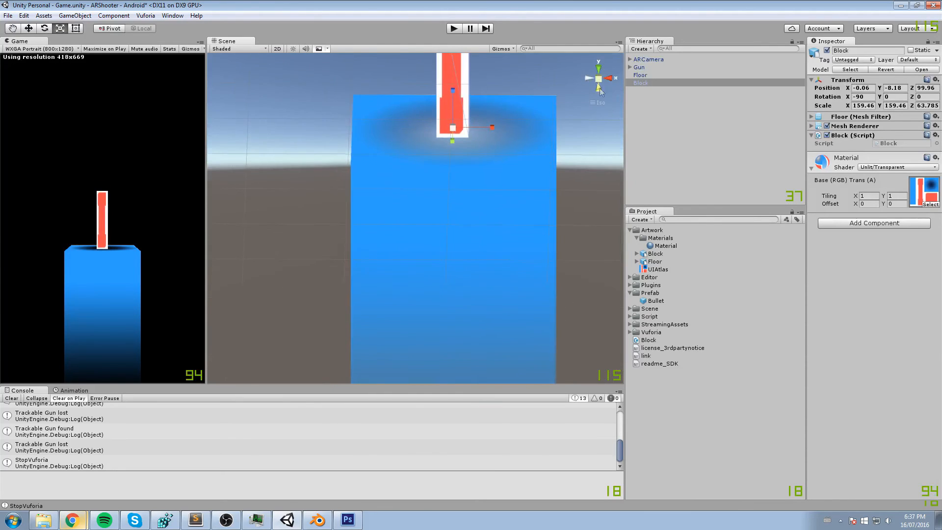
pyautogui.click(597, 102)
pyautogui.click(597, 102)
pyautogui.moveTo(480, 132); pyautogui.dragTo(434, 230, button='middle')
pyautogui.scroll(-4, 433, 230)
pyautogui.scroll(-1, 433, 233)
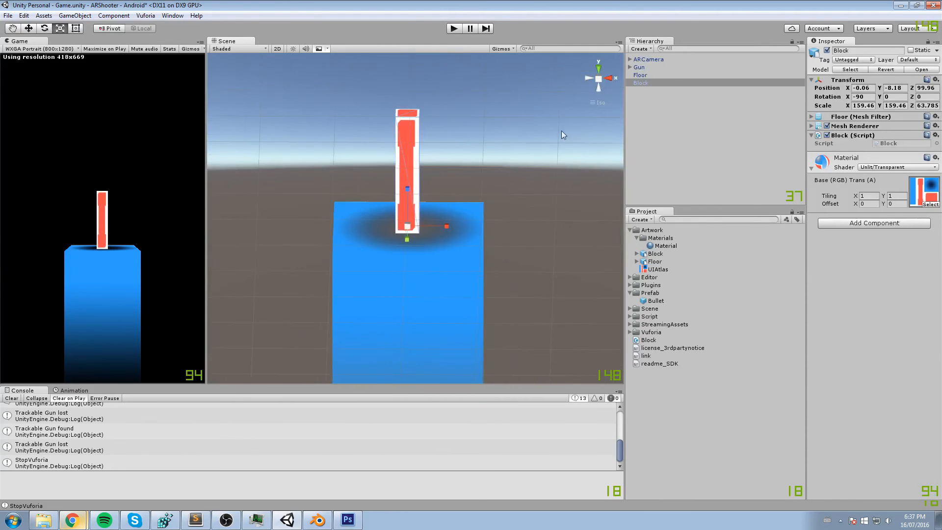
pyautogui.scroll(-2, 382, 221)
pyautogui.moveTo(495, 148); pyautogui.dragTo(458, 170, button='right')
pyautogui.scroll(4, 458, 170)
# - Set the block's scale to X 150, Y 150 and Z 60, and save the scene
pyautogui.click(863, 106)
pyautogui.write('150')
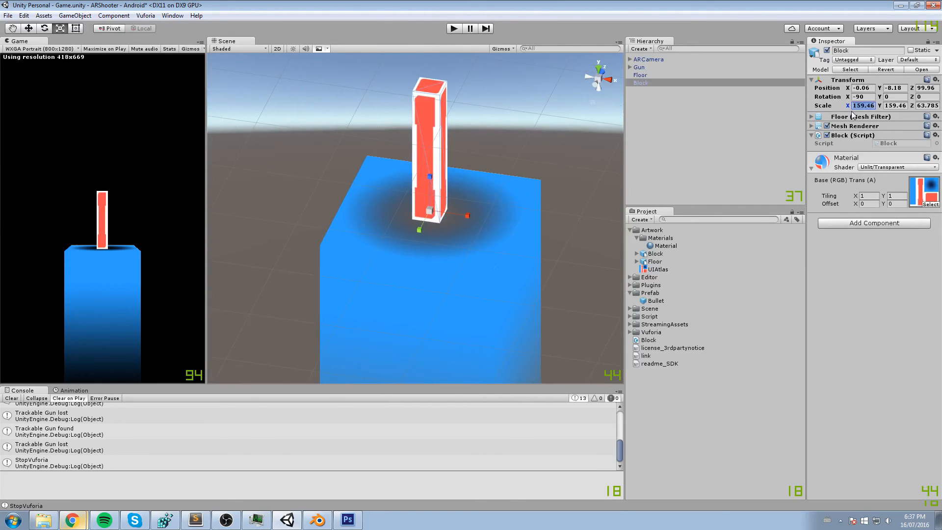
pyautogui.press('Tab')
pyautogui.write('150')
pyautogui.press('Tab')
pyautogui.write('60')
pyautogui.moveTo(444, 183); pyautogui.dragTo(456, 189, button='right')
pyautogui.moveTo(455, 189); pyautogui.dragTo(497, 229, button='middle')
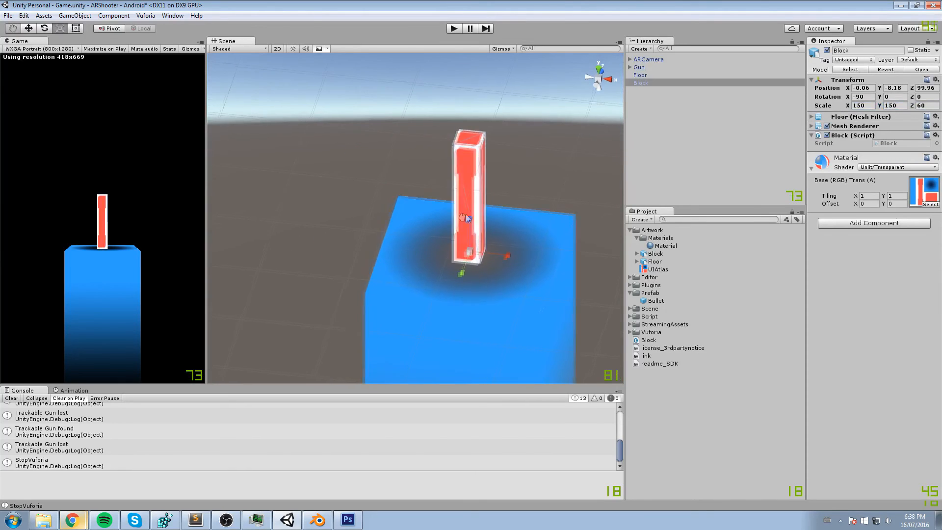
# - Create an empty game object and name it Level 1
pyautogui.click(649, 109)
pyautogui.moveTo(521, 157)
pyautogui.mouseDown(button='middle')
pyautogui.moveTo(527, 142)
pyautogui.moveTo(507, 148)
pyautogui.mouseUp(button='middle')
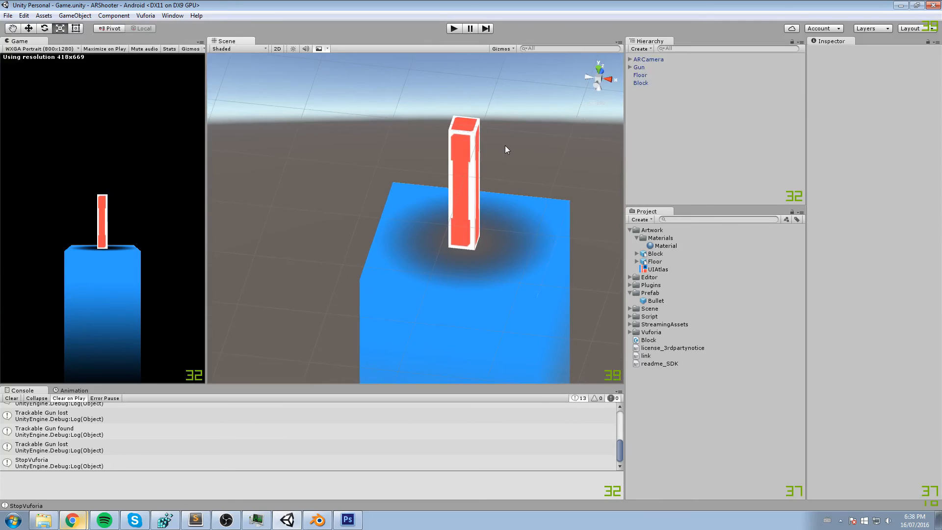
pyautogui.click(75, 16)
pyautogui.click(85, 28)
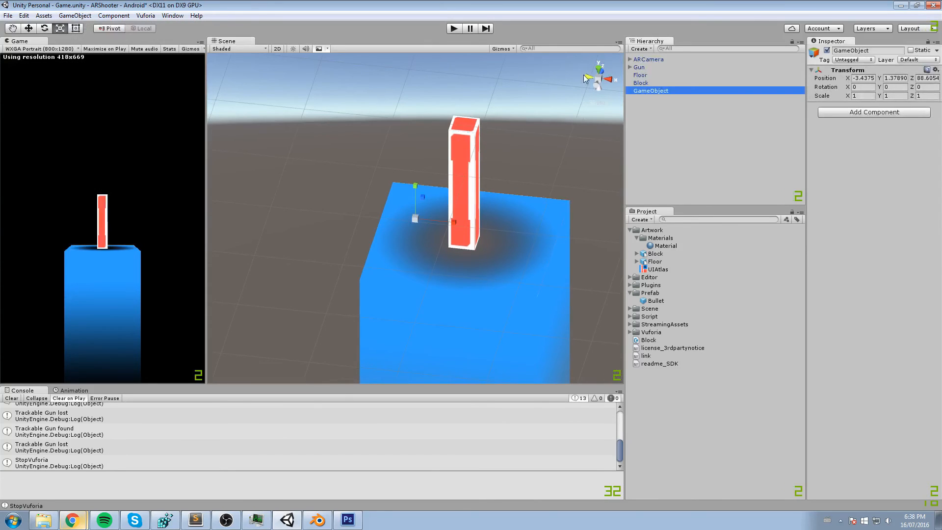
pyautogui.click(652, 90)
pyautogui.write('Level 1')
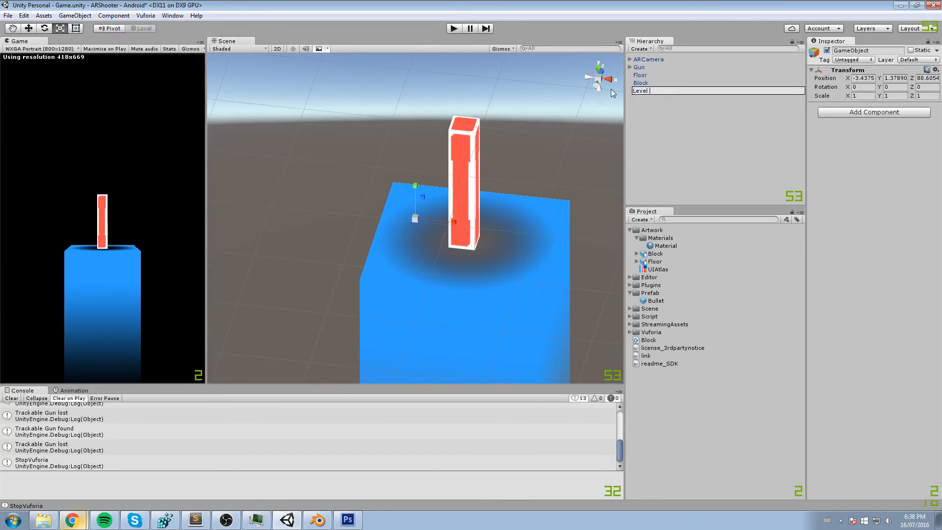
pyautogui.press('Return')
# - Try to nest the Block object under Level 1
pyautogui.click(652, 83)
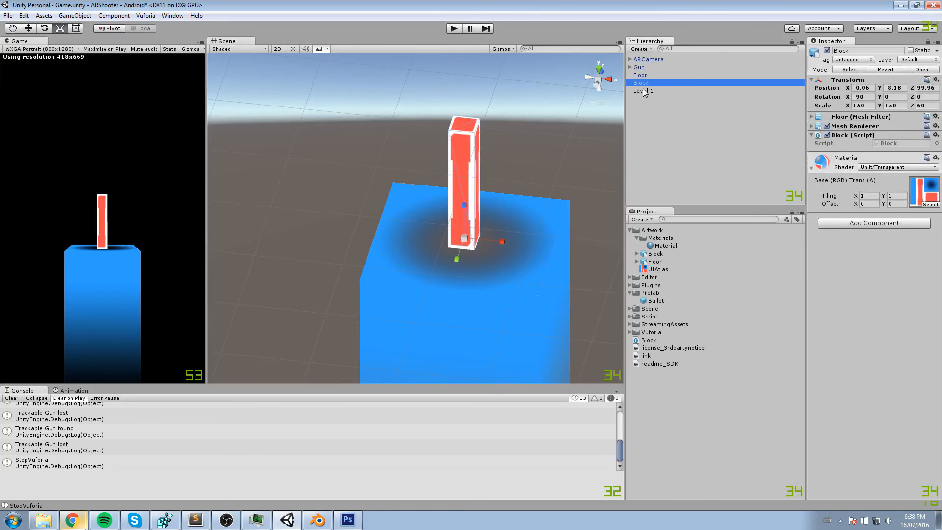
pyautogui.moveTo(645, 84); pyautogui.dragTo(645, 92)
pyautogui.click(645, 83)
pyautogui.moveTo(648, 91); pyautogui.dragTo(675, 80)
# - Set the Level 1 object's position to 0, 0, 0
pyautogui.click(647, 91)
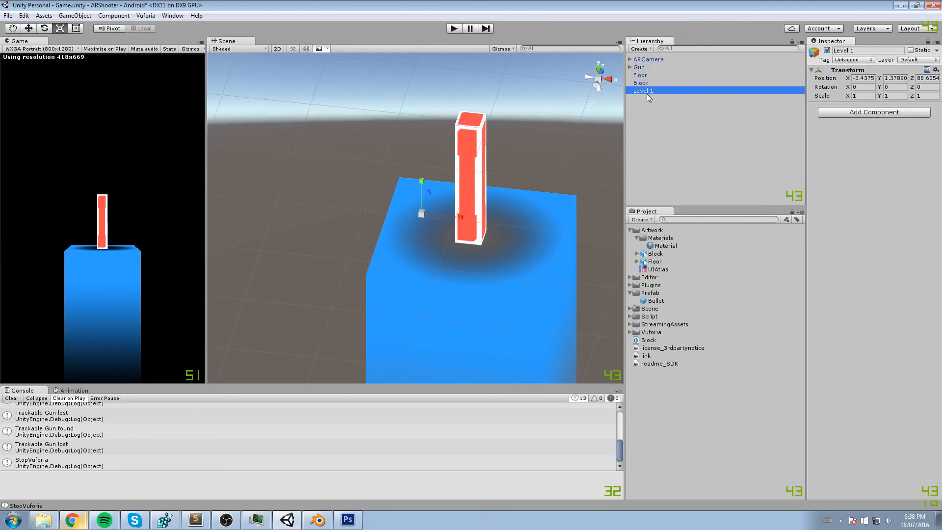
pyautogui.click(867, 77)
pyautogui.write('0')
pyautogui.press('Tab')
pyautogui.write('0')
pyautogui.press('Tab')
pyautogui.write('0')
pyautogui.keyDown('alt'); pyautogui.moveTo(363, 164); pyautogui.dragTo(617, 94); pyautogui.keyUp('alt')
pyautogui.click(602, 101)
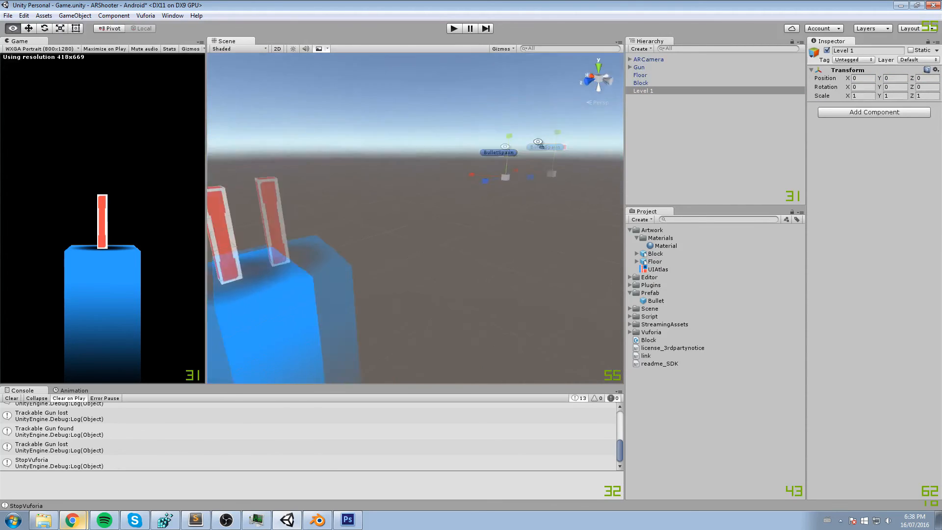
# - Make the Block a child of Level 1 and save the scene
pyautogui.keyDown('alt'); pyautogui.moveTo(557, 141); pyautogui.dragTo(391, 162); pyautogui.keyUp('alt')
pyautogui.click(391, 163)
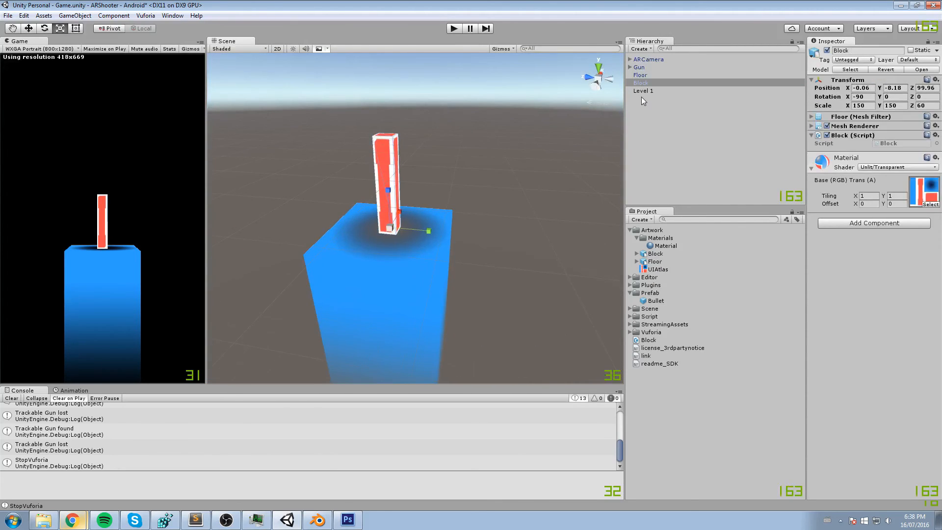
pyautogui.moveTo(642, 83); pyautogui.dragTo(644, 93)
pyautogui.click(644, 111)
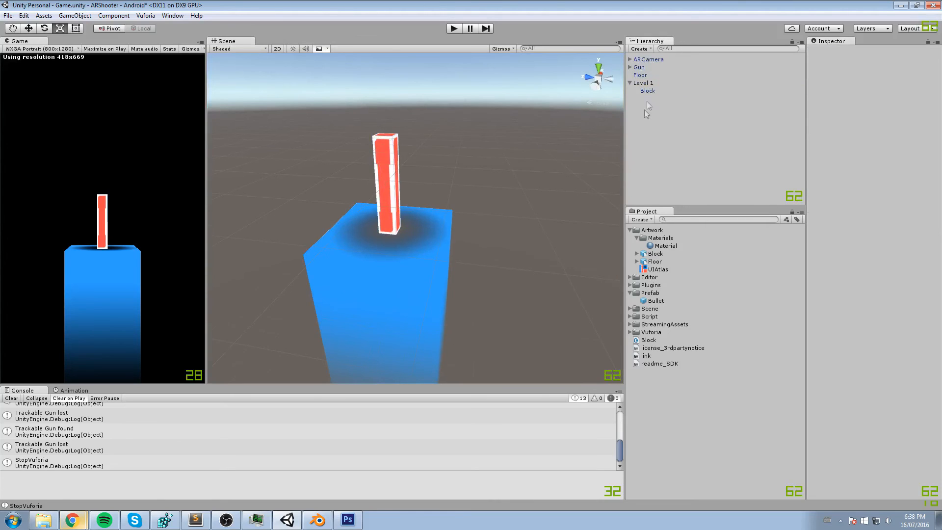
pyautogui.hotkey('ctrl', 's')
# - Create a LevelPrefab folder inside the Prefab folder and save Level 1 in it as a prefab
pyautogui.click(630, 230)
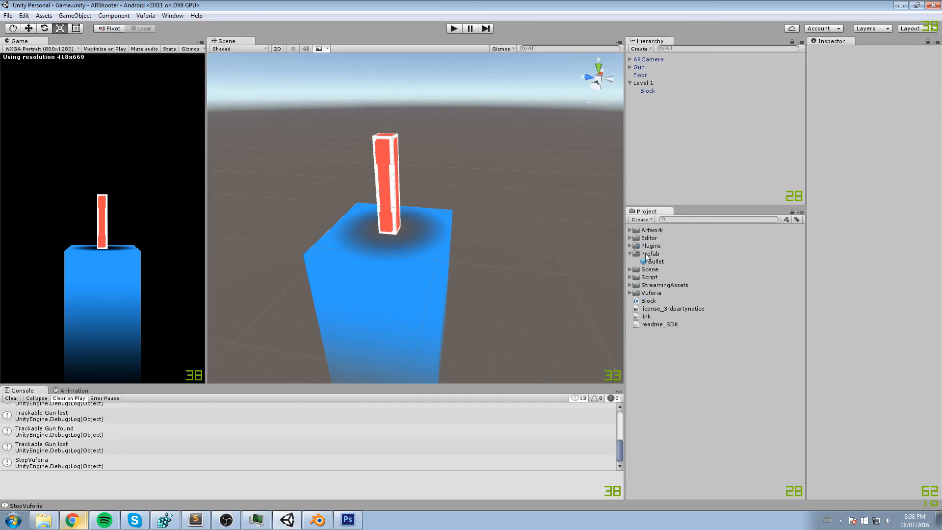
pyautogui.rightClick(646, 254)
pyautogui.moveTo(660, 256)
pyautogui.click(801, 252)
pyautogui.write('LevelPrefab')
pyautogui.press('Return')
pyautogui.moveTo(638, 84); pyautogui.dragTo(664, 265)
pyautogui.moveTo(564, 162); pyautogui.dragTo(347, 152, button='right')
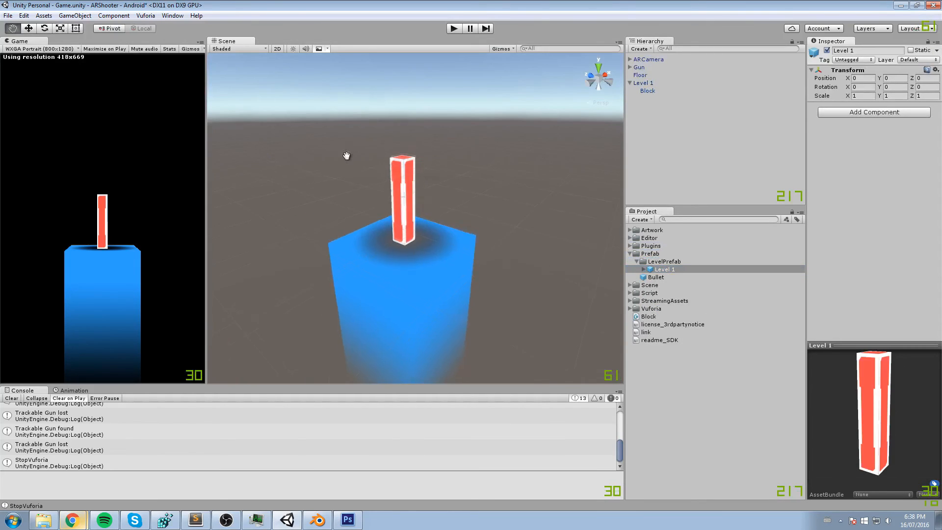
# - Duplicate the block and stand the two blocks side by side on the floor at about X -4.06 and X 3.94
pyautogui.click(408, 185)
pyautogui.moveTo(408, 185); pyautogui.dragTo(452, 134, button='right')
pyautogui.click(652, 92)
pyautogui.moveTo(523, 135); pyautogui.dragTo(414, 164, button='middle')
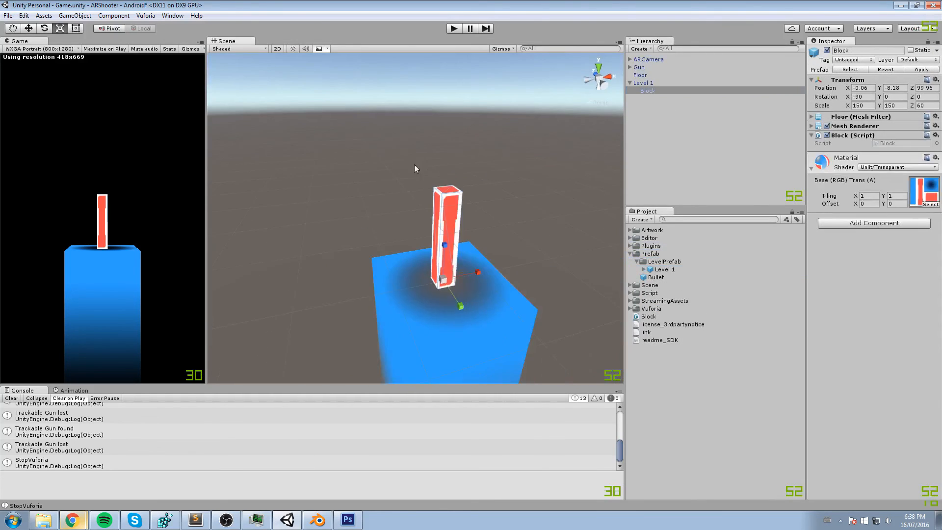
pyautogui.scroll(4, 415, 167)
pyautogui.moveTo(456, 216); pyautogui.dragTo(435, 249, button='right')
pyautogui.press('w')
pyautogui.moveTo(483, 231); pyautogui.dragTo(465, 234, button='middle')
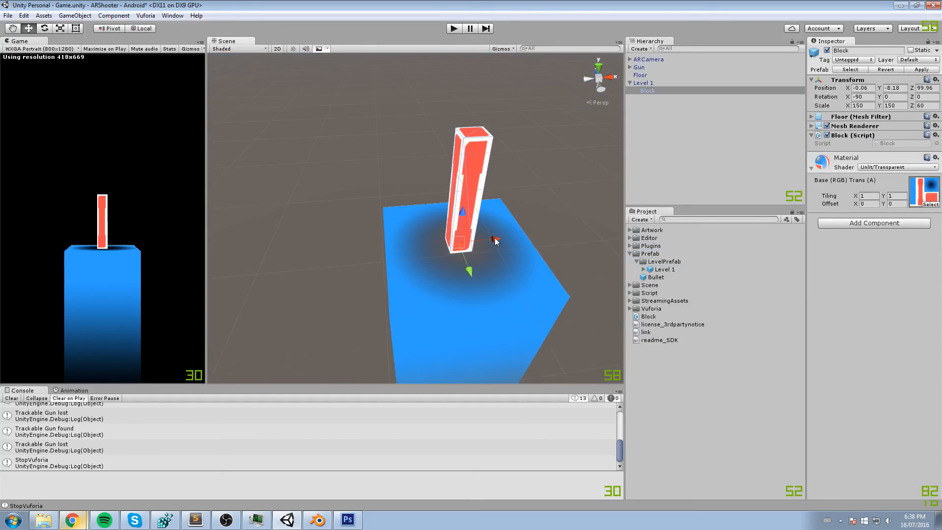
pyautogui.moveTo(496, 241); pyautogui.dragTo(524, 240)
pyautogui.hotkey('ctrl', 'd')
pyautogui.moveTo(524, 239); pyautogui.dragTo(505, 245, button='middle')
pyautogui.keyDown('alt'); pyautogui.moveTo(506, 244); pyautogui.dragTo(432, 216); pyautogui.keyUp('alt')
pyautogui.scroll(3, 411, 182)
pyautogui.moveTo(411, 181); pyautogui.dragTo(427, 161, button='middle')
pyautogui.scroll(-3, 399, 141)
# - Rename the Level 1 object in the scene as Level 2
pyautogui.click(649, 84)
pyautogui.click(658, 84)
pyautogui.write('2')
# - Duplicate Block (1) and raise the copy above it to about Y 7.82, undoing the trial rotation
pyautogui.click(667, 98)
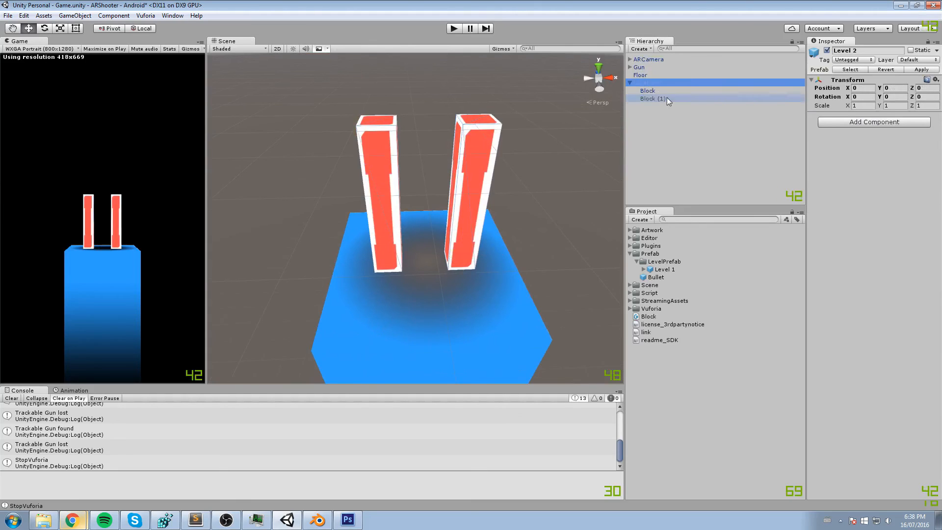
pyautogui.hotkey('ctrl', 'd')
pyautogui.moveTo(465, 223); pyautogui.dragTo(343, 143)
pyautogui.scroll(-2, 470, 125)
pyautogui.press('e')
pyautogui.hotkey('ctrl', 'z')
pyautogui.hotkey('ctrl', 'z')
pyautogui.keyDown('alt'); pyautogui.moveTo(404, 116); pyautogui.dragTo(436, 193); pyautogui.keyUp('alt')
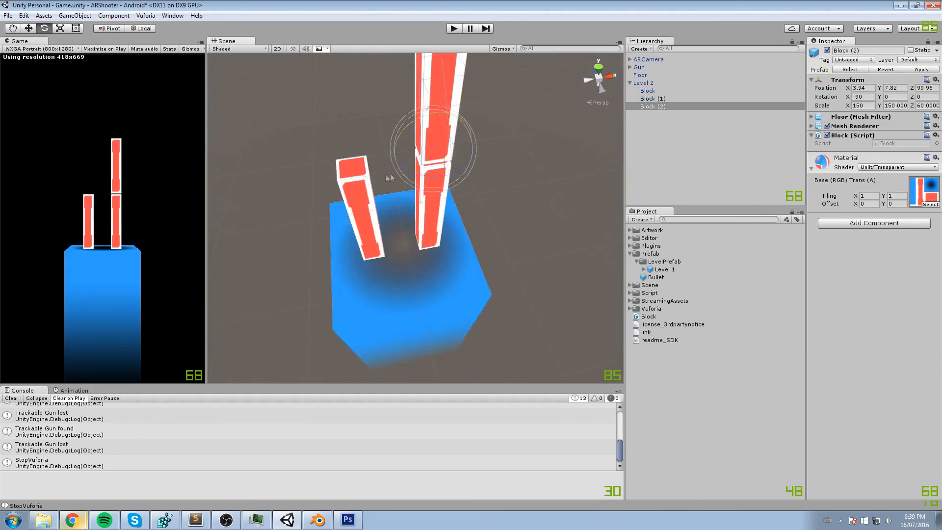
# - Rotate the raised block to horizontal and rest it across both upright blocks at about X 7.38, Y 8.11
pyautogui.moveTo(432, 107); pyautogui.dragTo(267, 163)
pyautogui.keyDown('alt'); pyautogui.moveTo(346, 146); pyautogui.dragTo(403, 110); pyautogui.keyUp('alt')
pyautogui.press('w')
pyautogui.moveTo(409, 115); pyautogui.dragTo(432, 149, button='middle')
pyautogui.moveTo(424, 166); pyautogui.dragTo(477, 150)
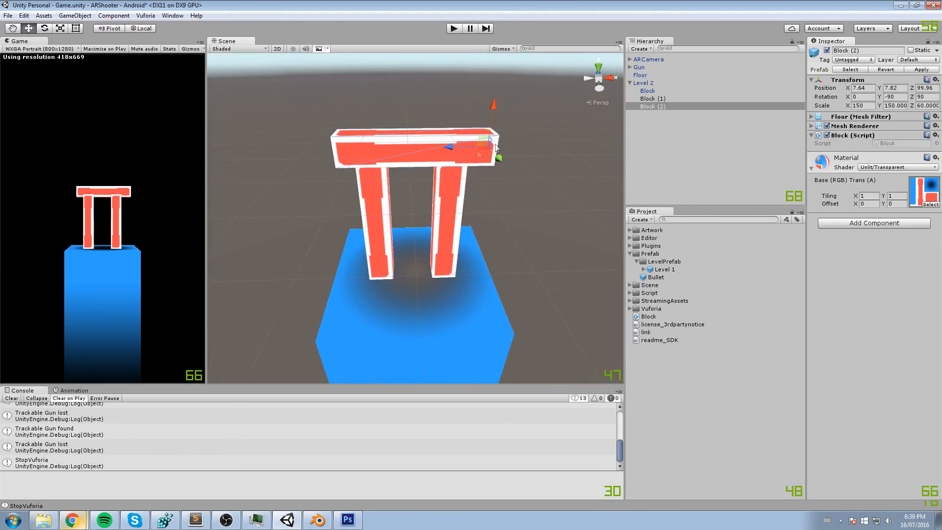
pyautogui.click(454, 182)
pyautogui.scroll(3, 502, 190)
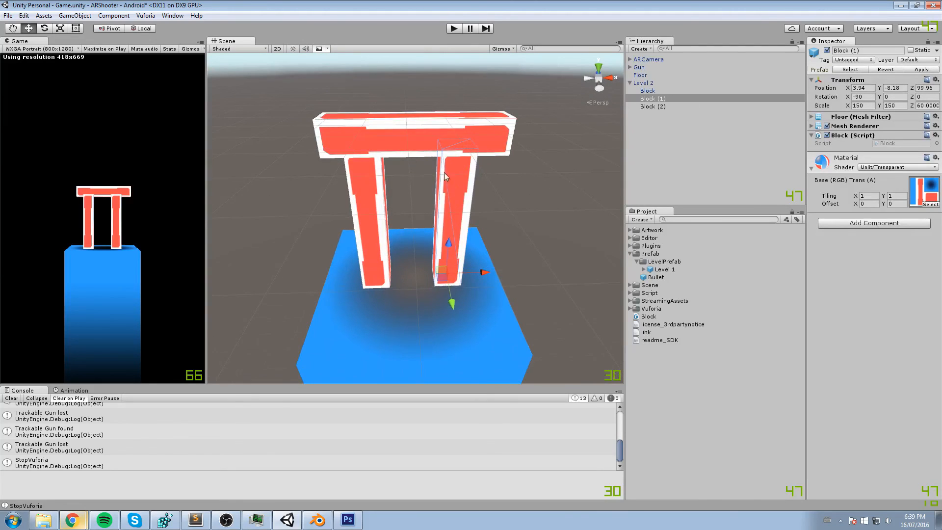
pyautogui.click(647, 90)
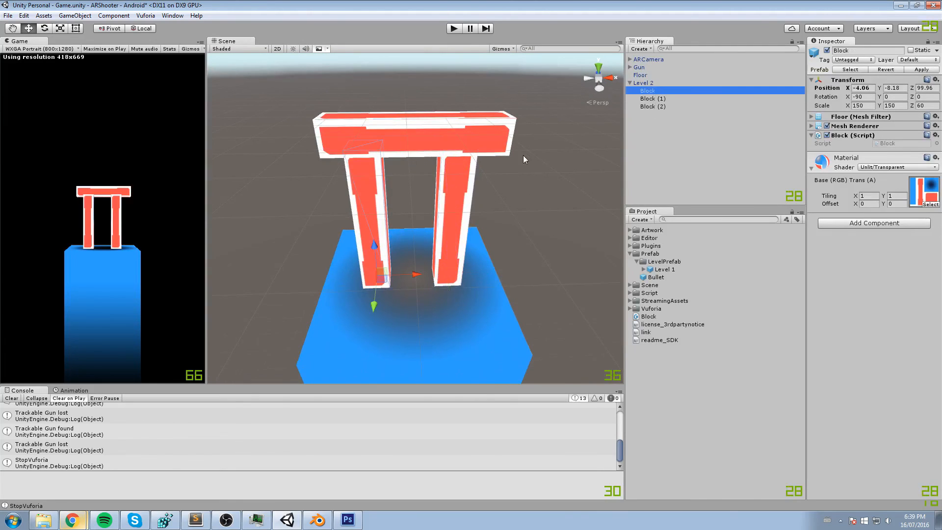
pyautogui.click(452, 140)
pyautogui.moveTo(461, 131); pyautogui.dragTo(457, 132)
pyautogui.moveTo(503, 98); pyautogui.dragTo(504, 94)
# - Add a Rigidbody component to all three blocks and save Level 2 as a prefab in the LevelPrefab folder
pyautogui.click(858, 224)
pyautogui.write('rigid')
pyautogui.press('Return')
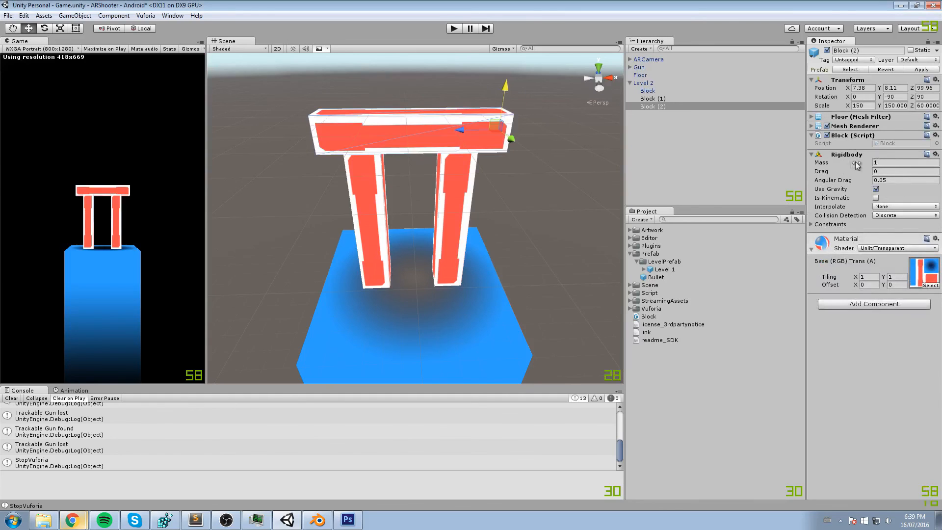
pyautogui.click(446, 176)
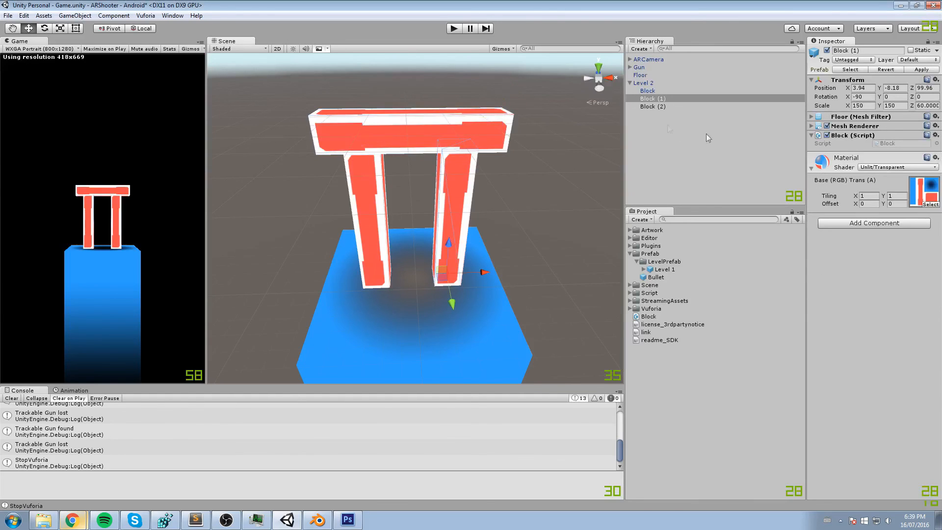
pyautogui.keyDown('ctrl'); pyautogui.click(646, 90); pyautogui.keyUp('ctrl')
pyautogui.click(874, 223)
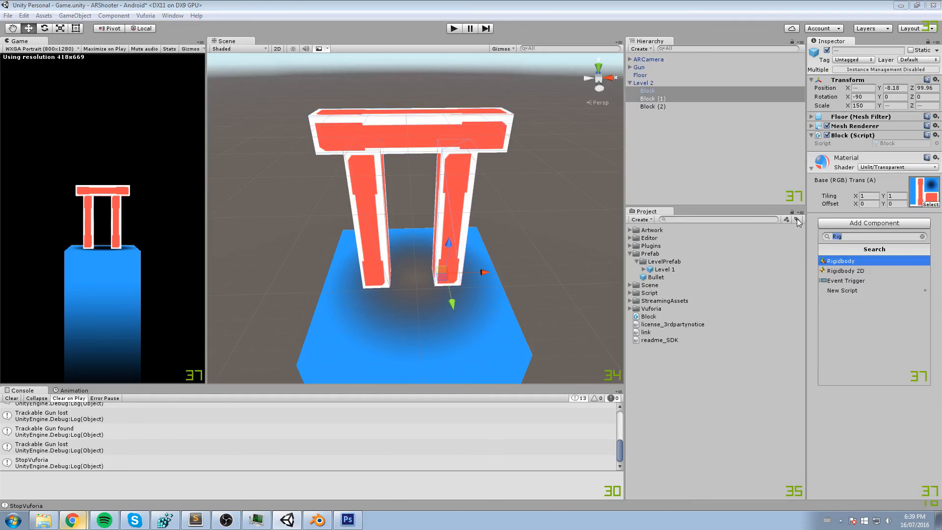
pyautogui.press('Return')
pyautogui.click(668, 83)
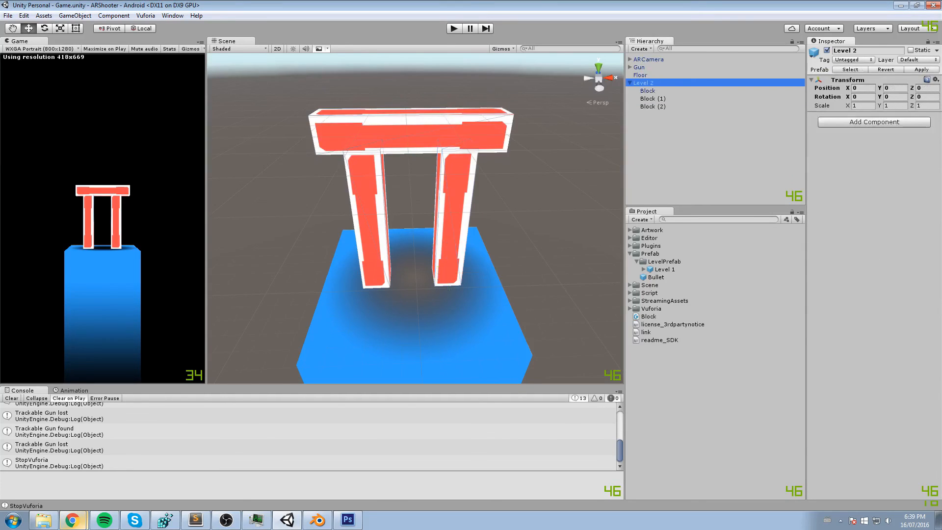
pyautogui.moveTo(645, 87); pyautogui.dragTo(665, 261)
# - Add a Rigidbody component to the Block inside the Level 1 prefab, leaving the level prefabs collapsed
pyautogui.click(671, 271)
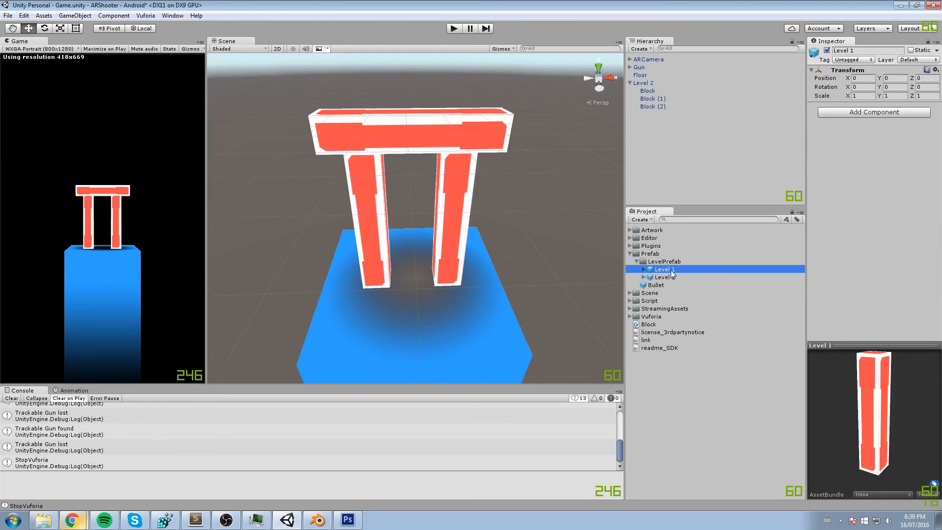
pyautogui.click(643, 270)
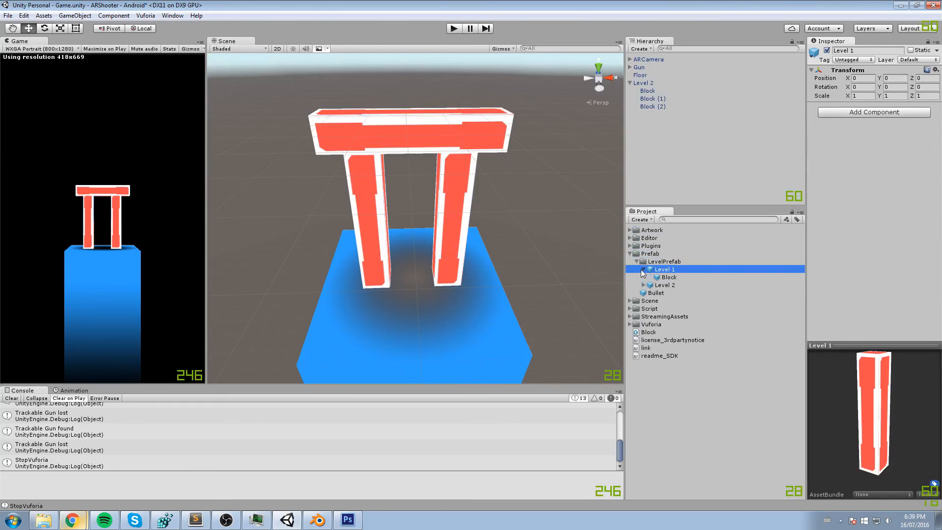
pyautogui.click(667, 278)
pyautogui.click(848, 212)
pyautogui.press('Return')
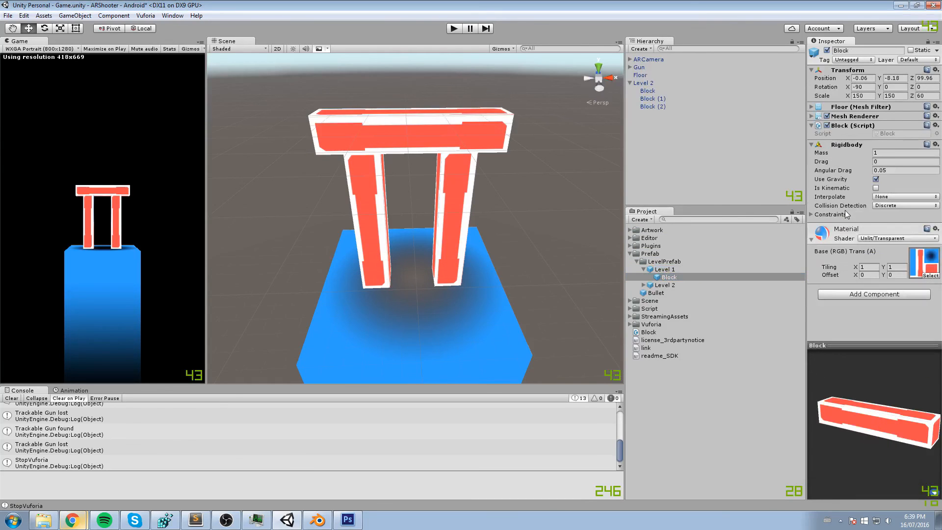
pyautogui.click(642, 271)
pyautogui.click(643, 278)
pyautogui.click(643, 277)
pyautogui.click(683, 262)
# - Delete Block (1) and Block (2) from the Level 2 object in the scene, breaking the prefab instance
pyautogui.click(652, 98)
pyautogui.click(652, 91)
pyautogui.click(653, 100)
pyautogui.keyDown('ctrl'); pyautogui.click(654, 105); pyautogui.keyUp('ctrl')
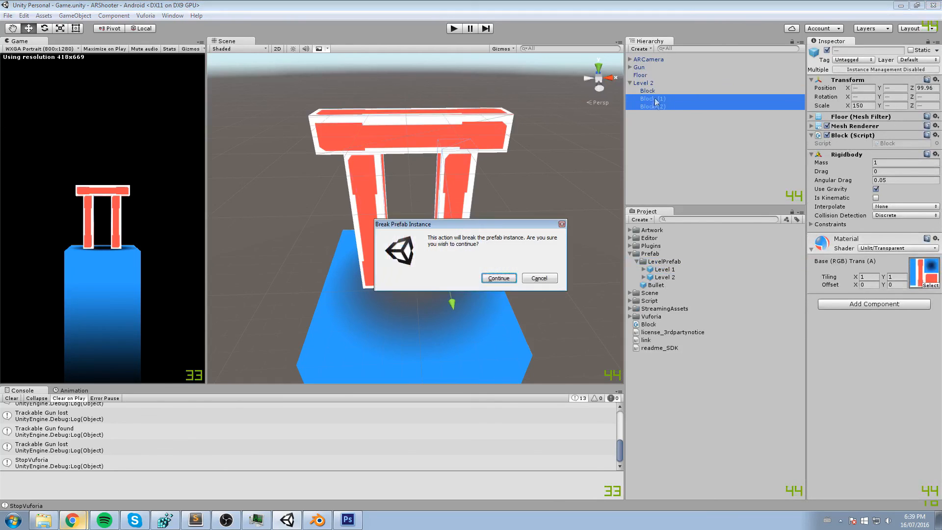
pyautogui.click(562, 224)
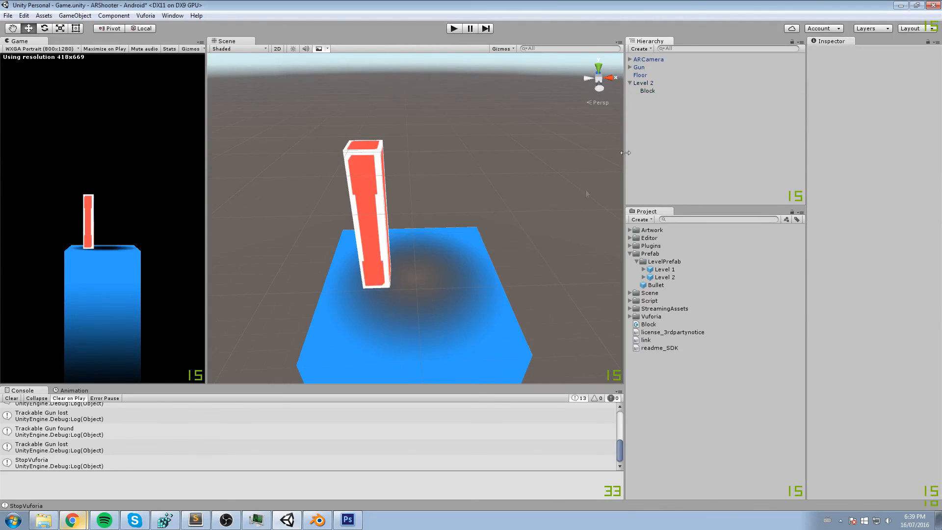
# - Duplicate the remaining block three times and arrange the four upright blocks as a front pair and a wider back pair on the floor
pyautogui.click(648, 91)
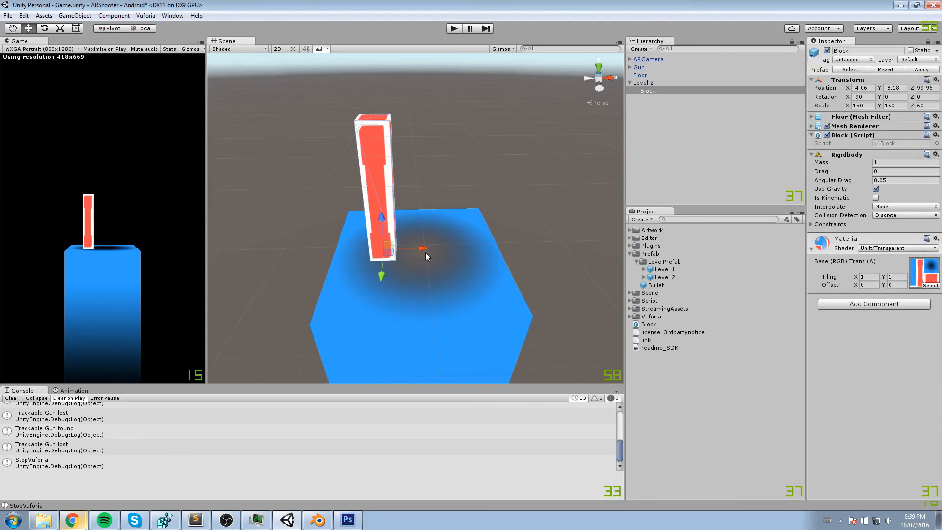
pyautogui.hotkey('ctrl', 'd')
pyautogui.keyDown('alt'); pyautogui.moveTo(449, 178); pyautogui.dragTo(478, 260); pyautogui.keyUp('alt')
pyautogui.hotkey('ctrl', 'd')
pyautogui.hotkey('ctrl', 'd')
pyautogui.press('v')
pyautogui.moveTo(565, 259); pyautogui.dragTo(495, 213, button='middle')
pyautogui.keyDown('alt'); pyautogui.moveTo(496, 213); pyautogui.dragTo(484, 194); pyautogui.keyUp('alt')
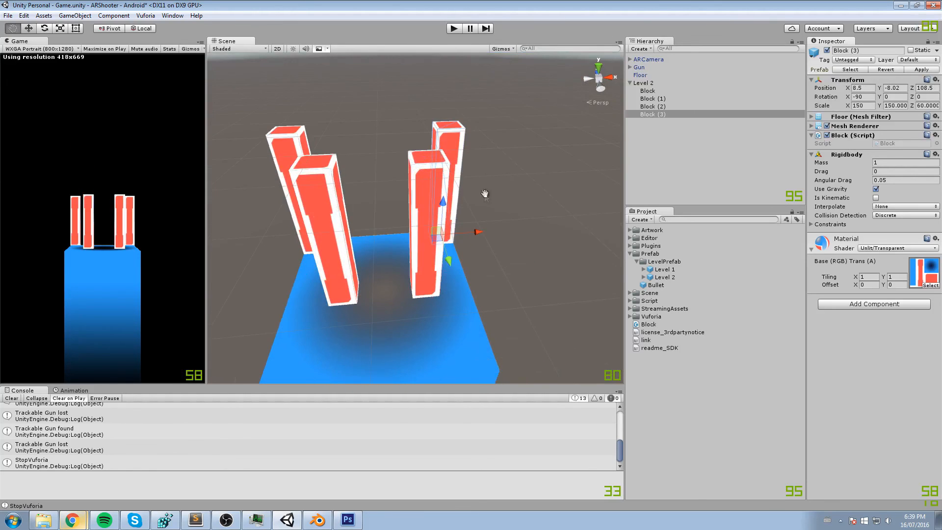
# - Move the front block Block (1) inward along X to about X 2.94
pyautogui.click(425, 265)
pyautogui.moveTo(466, 284); pyautogui.dragTo(454, 285)
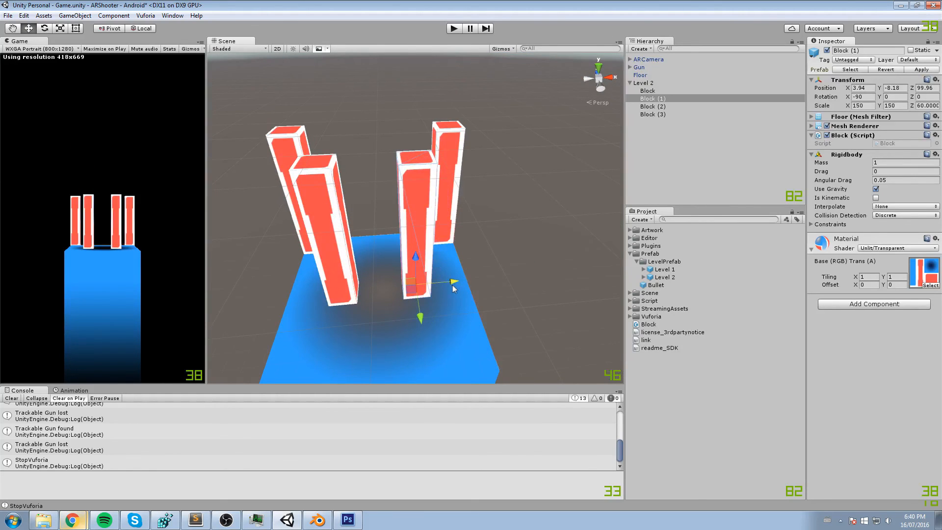
pyautogui.keyDown('ctrl'); pyautogui.moveTo(451, 288); pyautogui.dragTo(444, 285); pyautogui.keyUp('ctrl')
pyautogui.moveTo(444, 284); pyautogui.dragTo(451, 159, button='middle')
pyautogui.moveTo(451, 159); pyautogui.dragTo(459, 191, button='right')
pyautogui.moveTo(459, 192); pyautogui.dragTo(473, 269, button='middle')
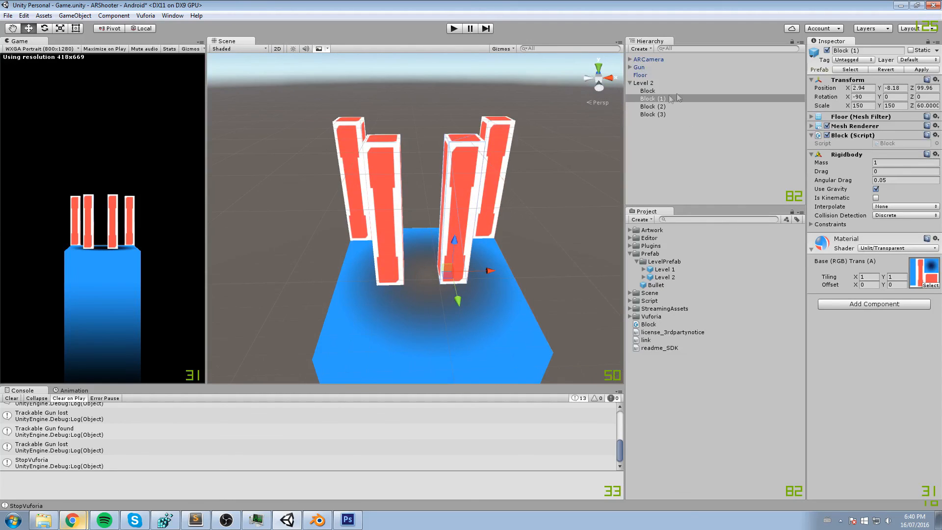
# - Rename the level object as Level 3 and save it as a prefab in the LevelPrefab folder
pyautogui.click(654, 83)
pyautogui.click(655, 83)
pyautogui.click(655, 83)
pyautogui.press('BackSpace')
pyautogui.write('3')
pyautogui.press('Return')
pyautogui.moveTo(656, 83); pyautogui.dragTo(672, 263)
pyautogui.scroll(-3, 522, 126)
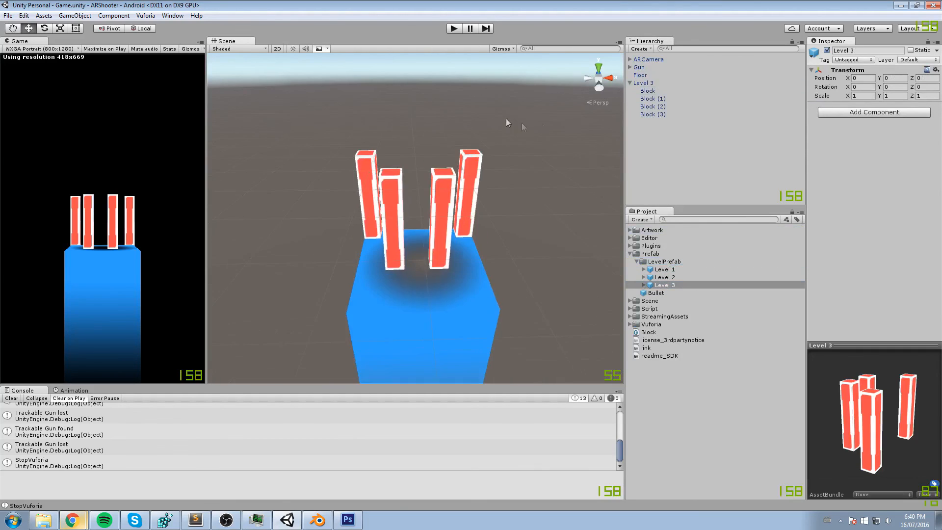
pyautogui.scroll(-2, 490, 108)
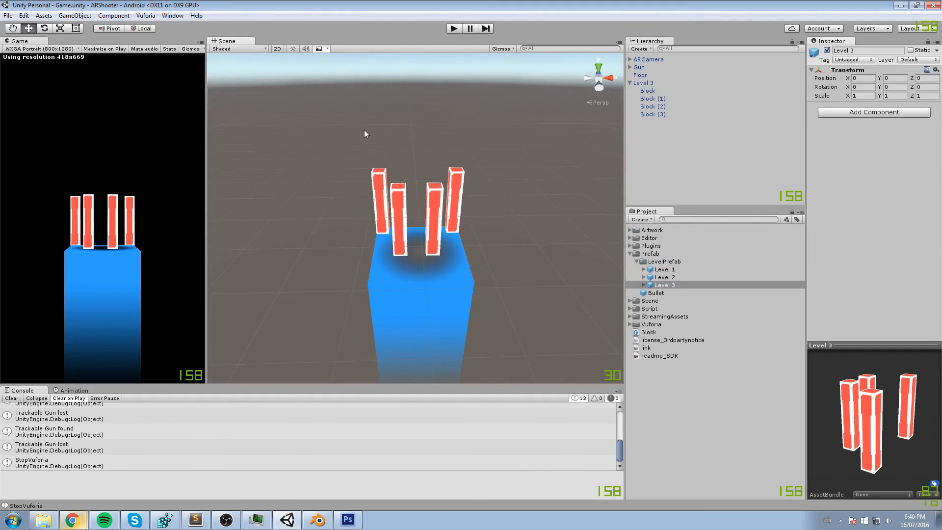